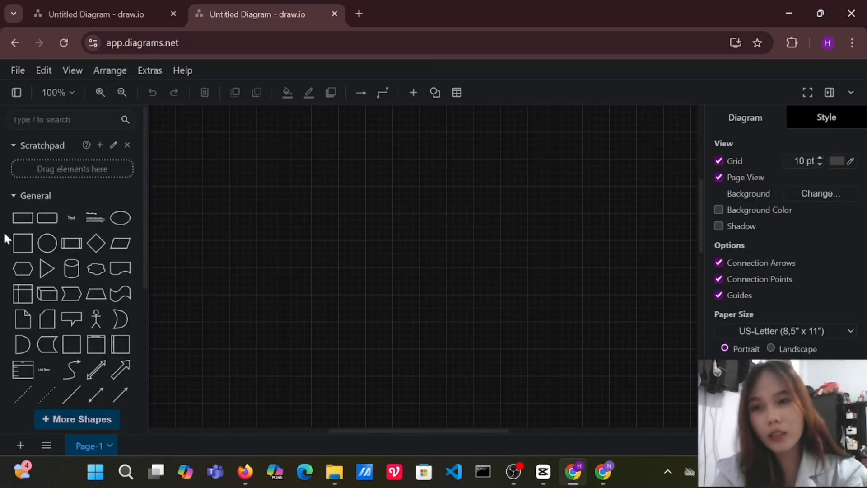
Place three blank rectangles on the canvas, one on the left side and two overlapping on the right side.
{"action": "left_click", "coordinate": [23, 219]}
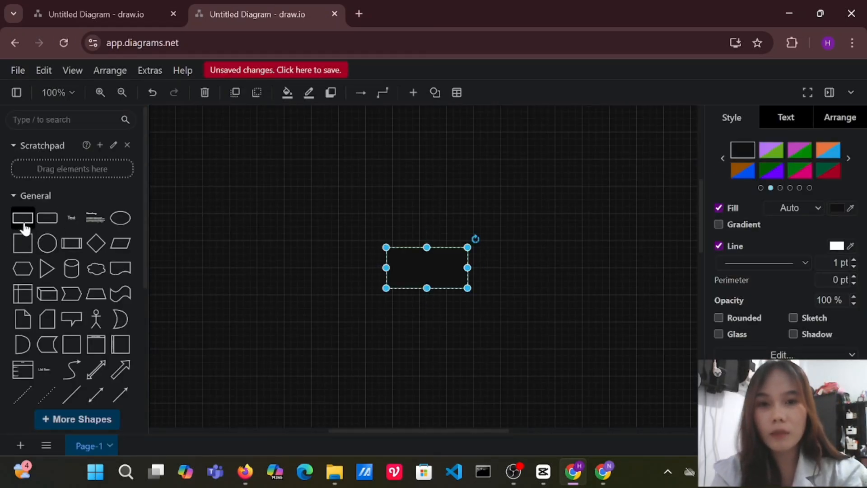
{"action": "left_click_drag", "start_coordinate": [457, 274], "coordinate": [333, 228]}
{"action": "left_click_drag", "start_coordinate": [410, 258], "coordinate": [520, 234]}
{"action": "left_click", "coordinate": [467, 254]}
{"action": "left_click_drag", "start_coordinate": [468, 254], "coordinate": [616, 206]}
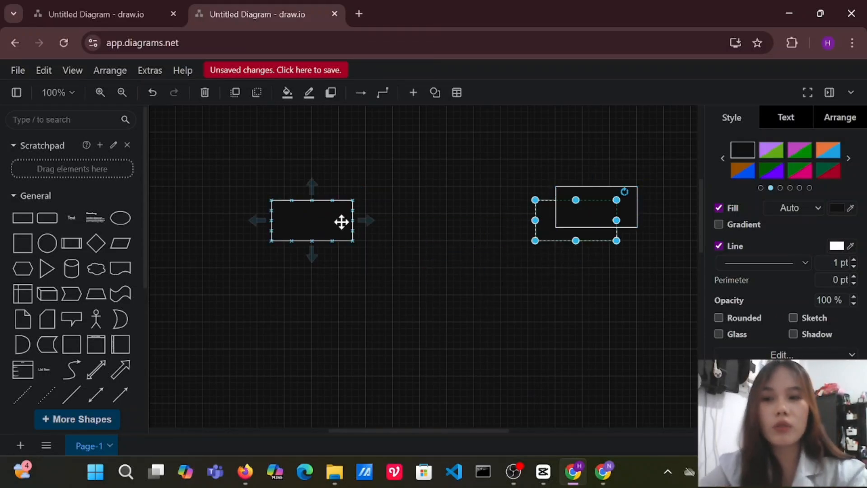
Label the left rectangle ANGGOTA.
{"action": "left_click", "coordinate": [308, 217]}
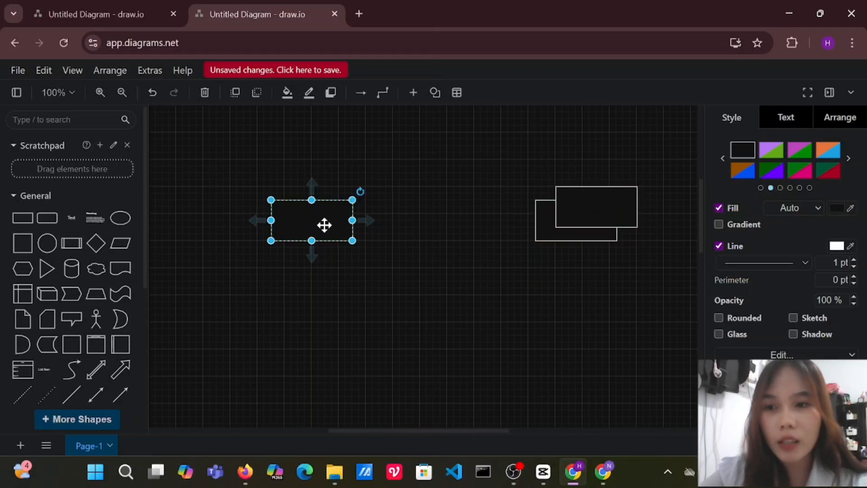
{"action": "double_click", "coordinate": [306, 221]}
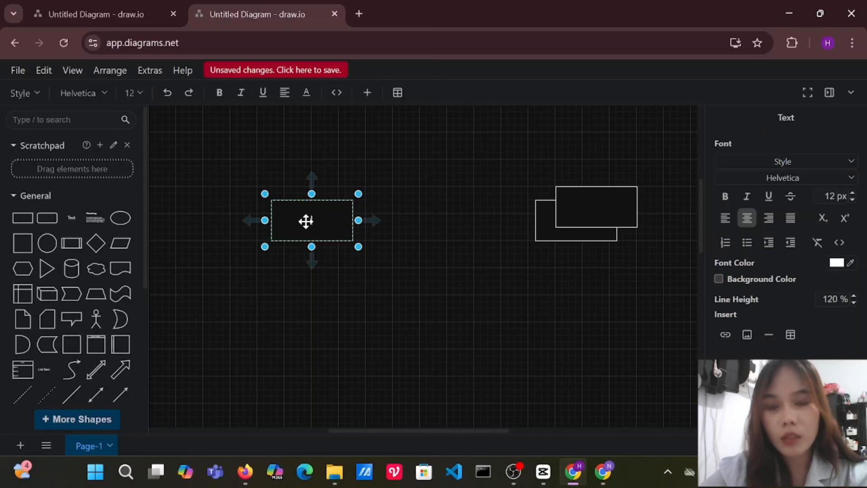
{"action": "type", "text": "ANGGOT"}
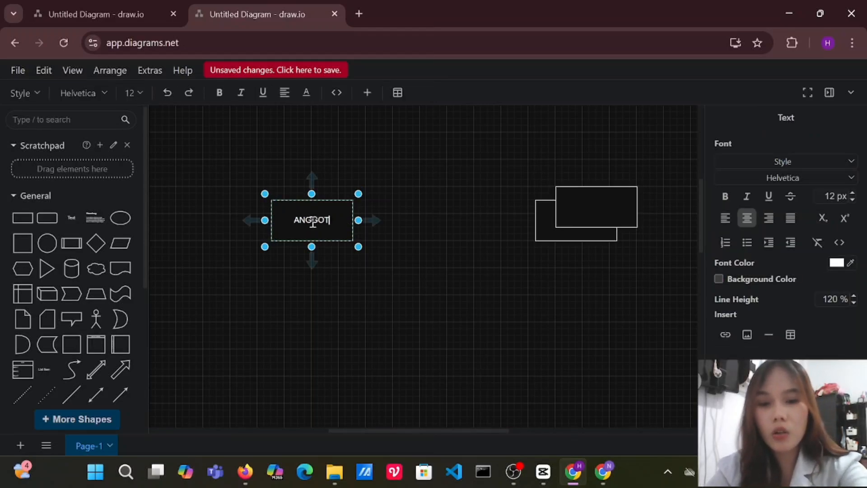
{"action": "type", "text": "A"}
Shrink the ANGGOTA rectangle in height and width so it fits closely around its label.
{"action": "left_click_drag", "start_coordinate": [309, 246], "coordinate": [313, 233]}
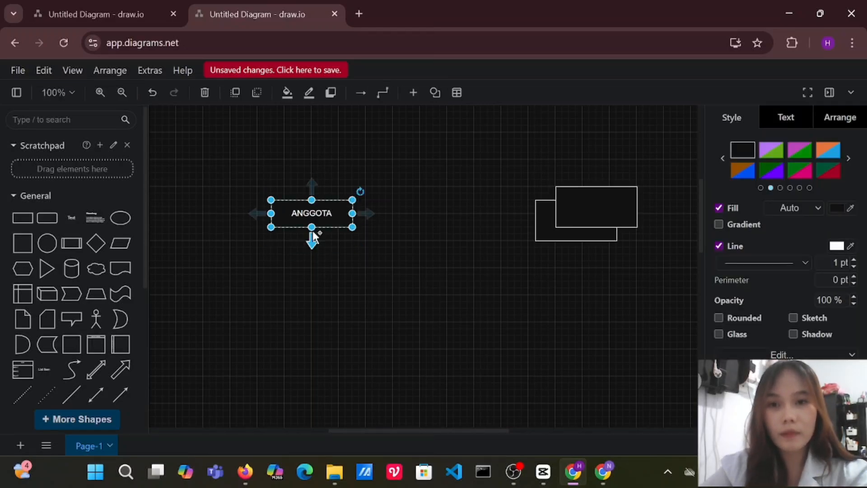
{"action": "left_click", "coordinate": [333, 235]}
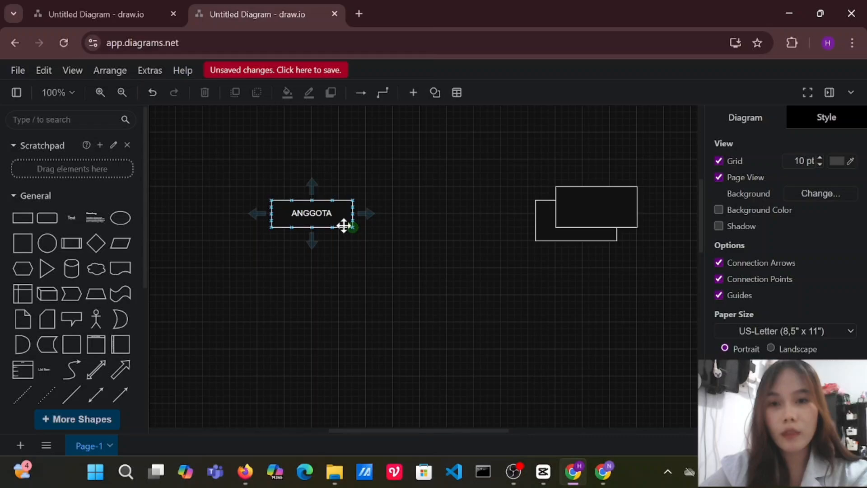
{"action": "left_click", "coordinate": [345, 226]}
{"action": "mouse_move", "coordinate": [354, 225]}
{"action": "left_mouse_down"}
{"action": "mouse_move", "coordinate": [353, 213]}
{"action": "mouse_move", "coordinate": [345, 223]}
{"action": "left_mouse_up"}
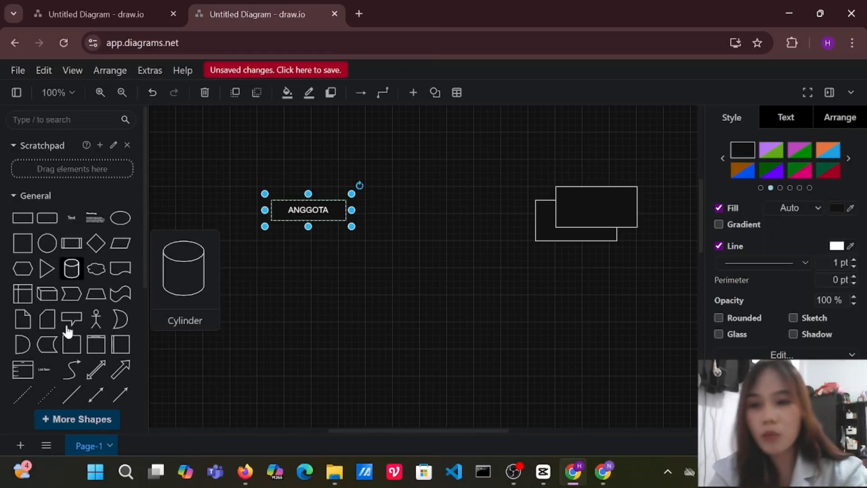
Add a plain line and an ellipse to the upper right of ANGGOTA, with a short line hanging from the ellipse's lower edge.
{"action": "left_click", "coordinate": [72, 394]}
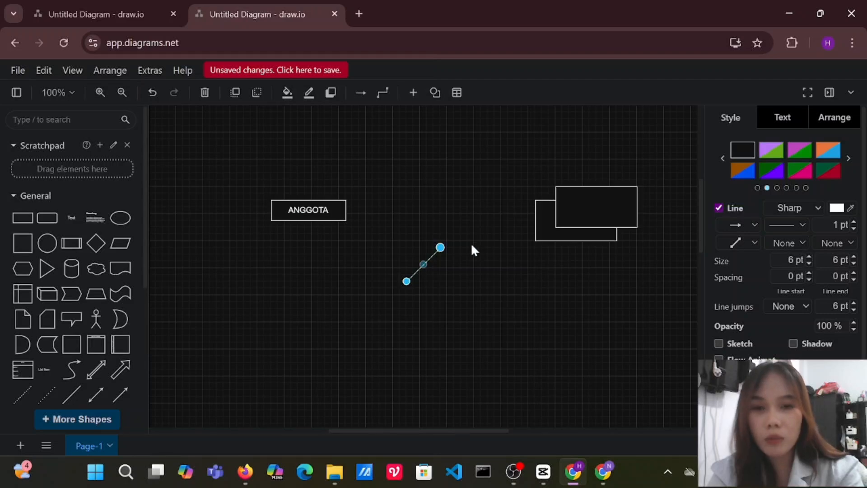
{"action": "left_click_drag", "start_coordinate": [432, 256], "coordinate": [397, 175]}
{"action": "left_click", "coordinate": [119, 219]}
{"action": "left_click", "coordinate": [370, 217]}
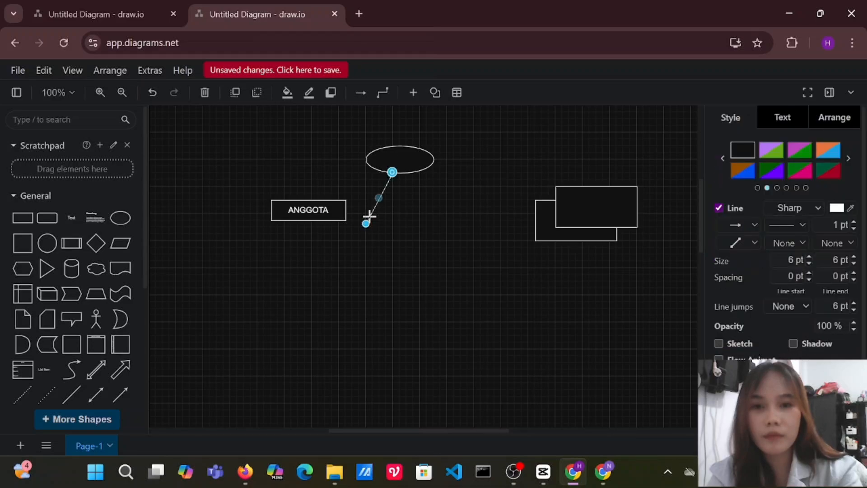
{"action": "left_click_drag", "start_coordinate": [366, 225], "coordinate": [373, 200]}
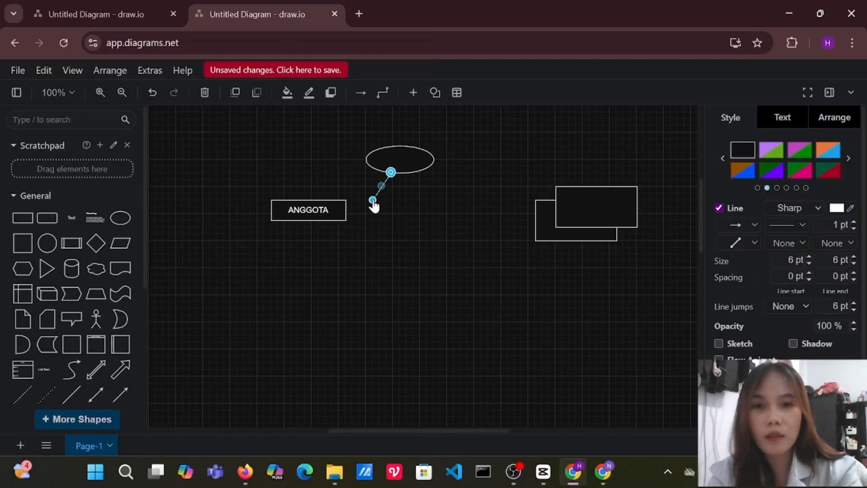
Duplicate the ellipse with its line onto ANGGOTA's upper-left corner and move the original pair to its upper-right corner.
{"action": "left_click_drag", "start_coordinate": [352, 130], "coordinate": [441, 208]}
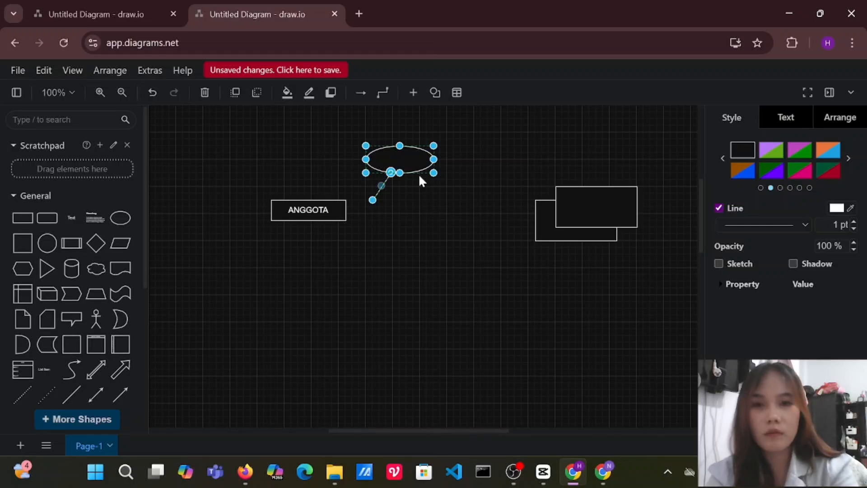
{"action": "left_click_drag", "start_coordinate": [410, 152], "coordinate": [305, 158]}
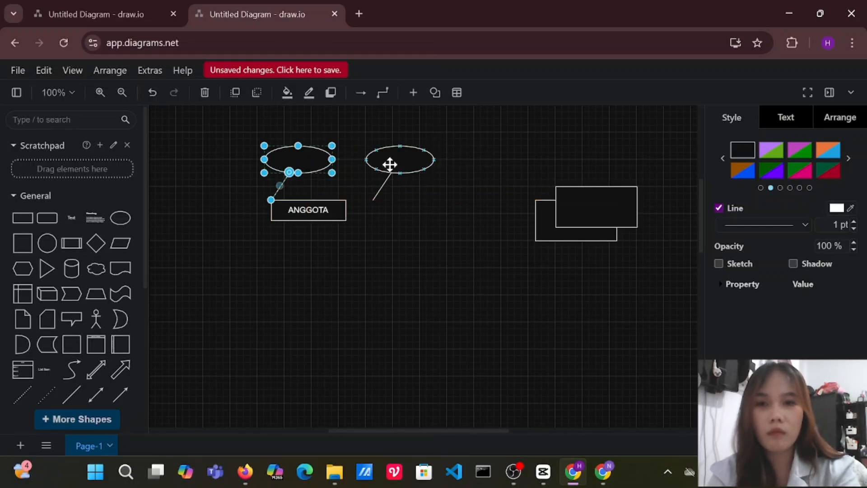
{"action": "mouse_move", "coordinate": [390, 166]}
{"action": "left_mouse_down"}
{"action": "mouse_move", "coordinate": [378, 177]}
{"action": "mouse_move", "coordinate": [348, 172]}
{"action": "mouse_move", "coordinate": [398, 165]}
{"action": "mouse_move", "coordinate": [403, 172]}
{"action": "left_mouse_up"}
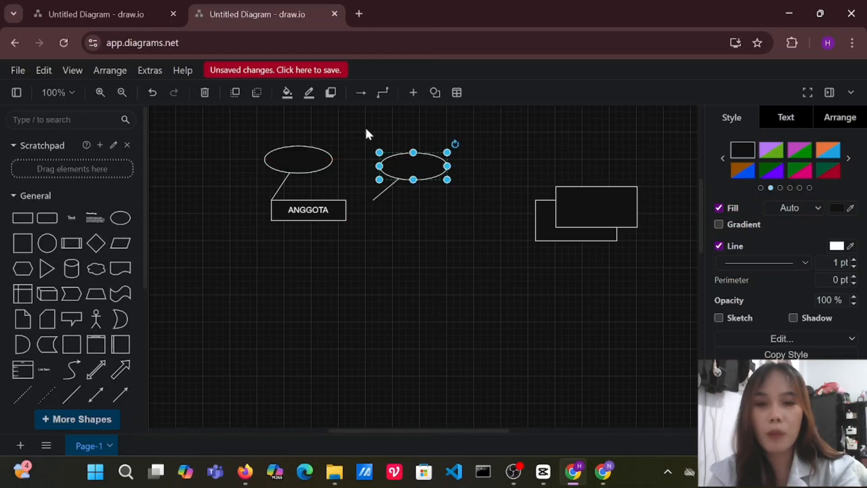
{"action": "left_click_drag", "start_coordinate": [365, 128], "coordinate": [455, 210]}
{"action": "left_click_drag", "start_coordinate": [395, 162], "coordinate": [366, 167]}
Reduce the height of the ellipse directly above ANGGOTA.
{"action": "left_click", "coordinate": [287, 155]}
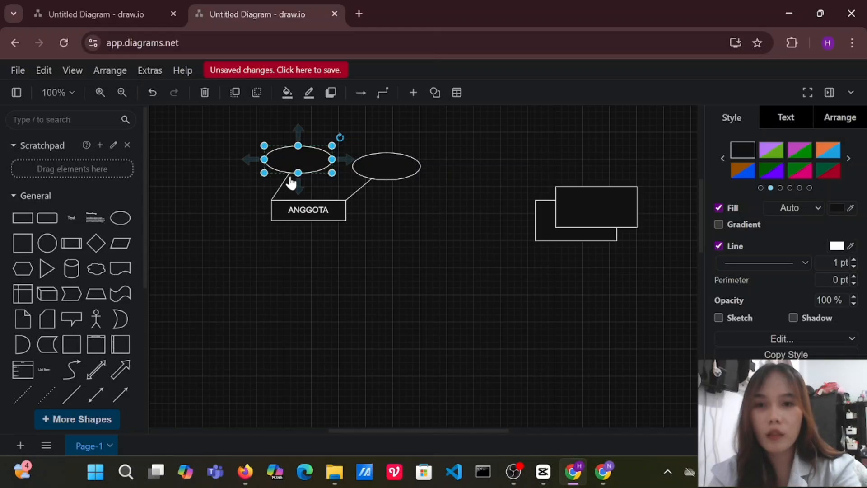
{"action": "left_click", "coordinate": [221, 175]}
{"action": "left_click", "coordinate": [286, 172]}
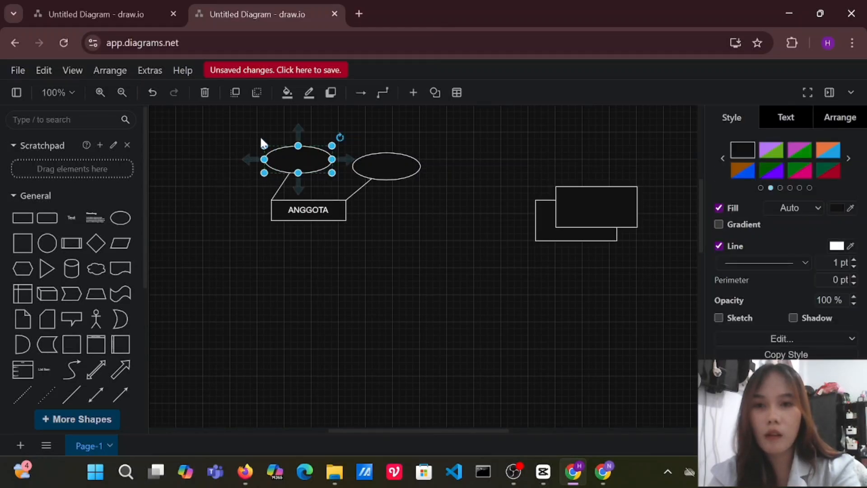
{"action": "mouse_move", "coordinate": [263, 144]}
{"action": "left_mouse_down"}
{"action": "mouse_move", "coordinate": [269, 155]}
{"action": "mouse_move", "coordinate": [257, 144]}
{"action": "left_mouse_up"}
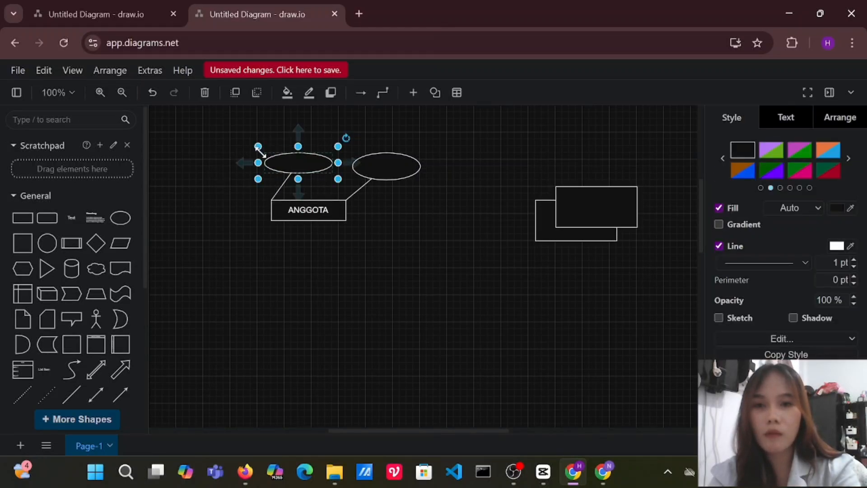
{"action": "left_click", "coordinate": [399, 246]}
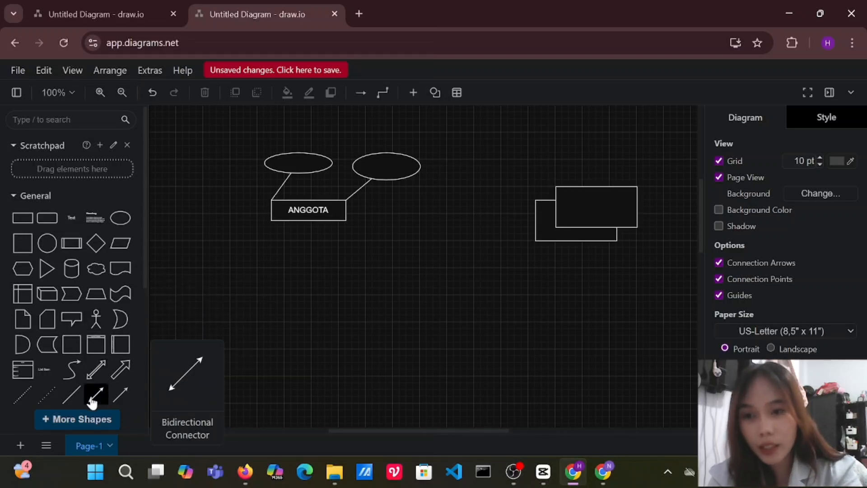
Add another ellipse in the empty area below ANGGOTA, with a plain line rising diagonally from its upper edge.
{"action": "left_click", "coordinate": [70, 396]}
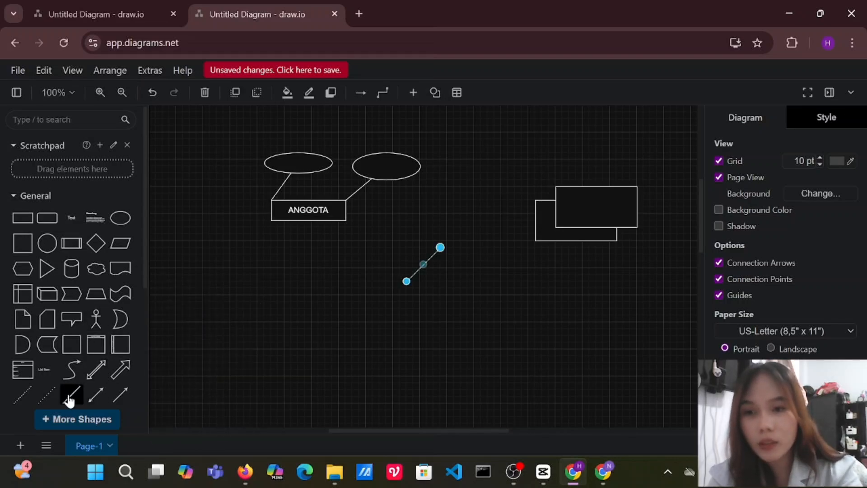
{"action": "left_click", "coordinate": [120, 218]}
{"action": "left_click_drag", "start_coordinate": [480, 221], "coordinate": [482, 248]}
{"action": "left_click", "coordinate": [409, 279]}
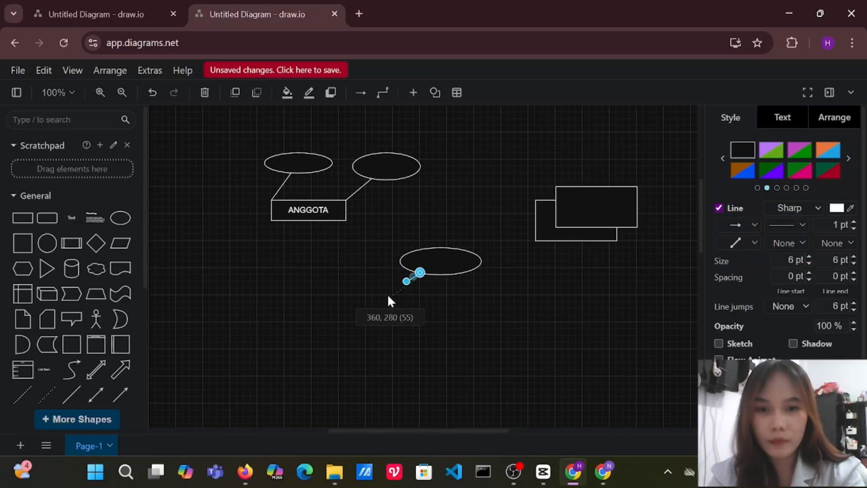
{"action": "left_click_drag", "start_coordinate": [392, 302], "coordinate": [443, 243]}
Group the new lower ellipse with its diagonal line.
{"action": "left_click_drag", "start_coordinate": [381, 196], "coordinate": [497, 293]}
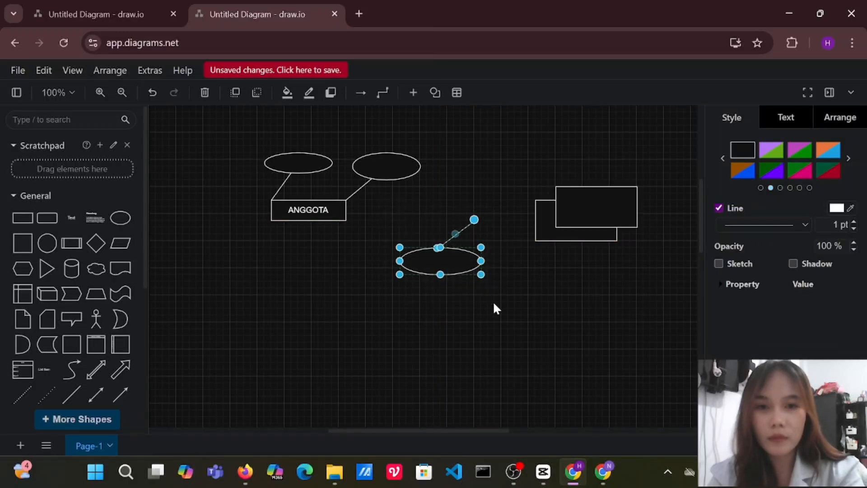
{"action": "right_click", "coordinate": [417, 229]}
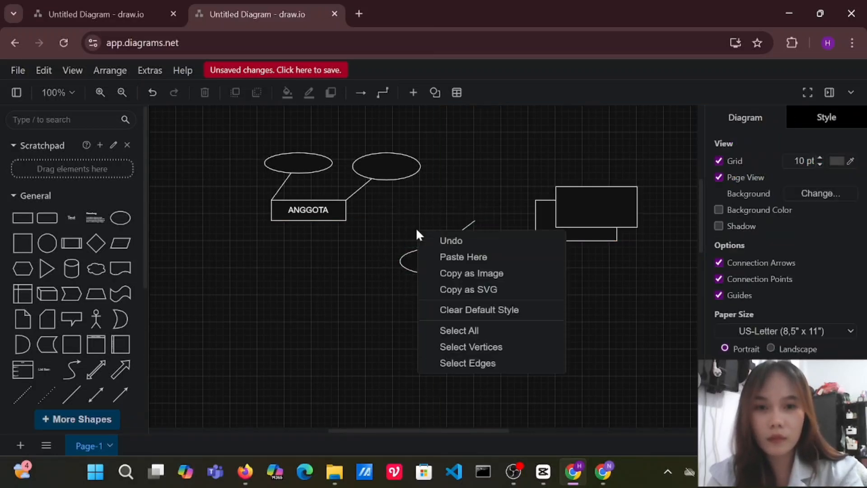
{"action": "left_click", "coordinate": [365, 221]}
{"action": "left_click_drag", "start_coordinate": [402, 201], "coordinate": [494, 305]}
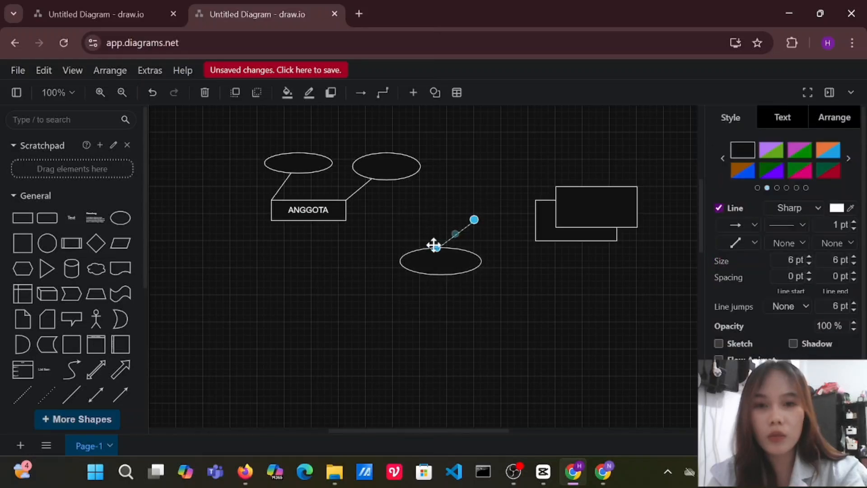
{"action": "left_click_drag", "start_coordinate": [384, 199], "coordinate": [506, 311]}
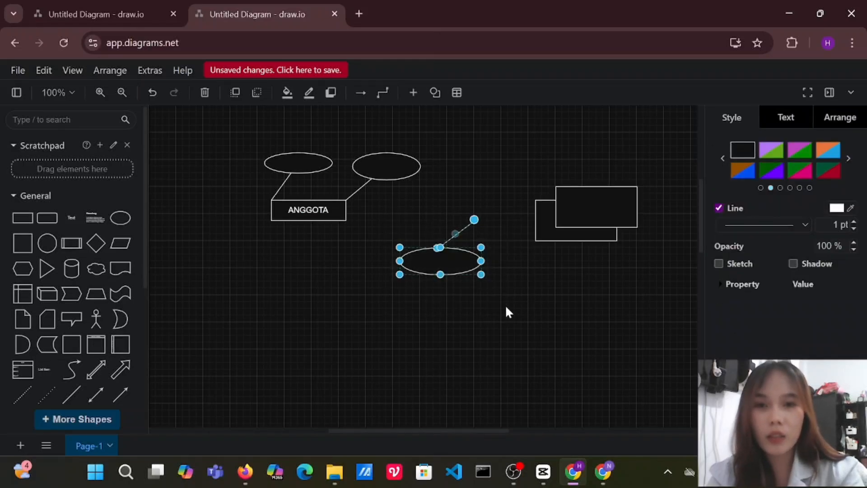
{"action": "key", "text": "ctrl+g"}
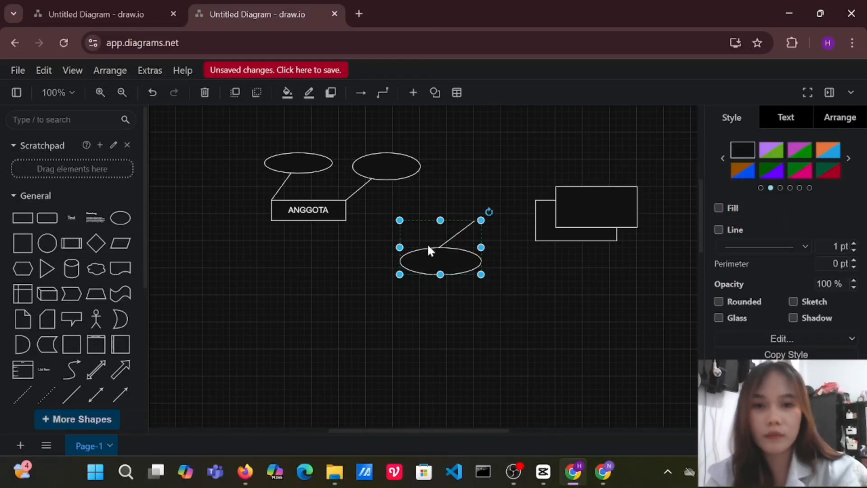
Move the grouped ellipse and line to ANGGOTA's lower edge and shrink the group.
{"action": "left_click_drag", "start_coordinate": [428, 246], "coordinate": [269, 256]}
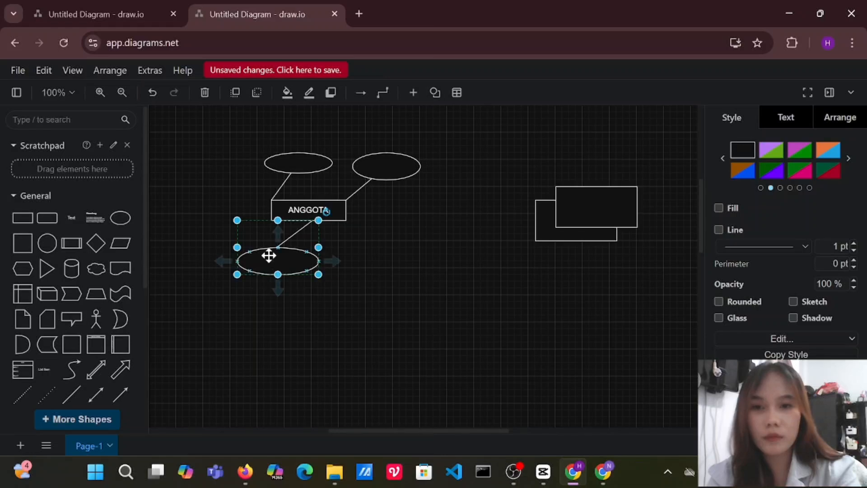
{"action": "left_click_drag", "start_coordinate": [319, 274], "coordinate": [300, 253]}
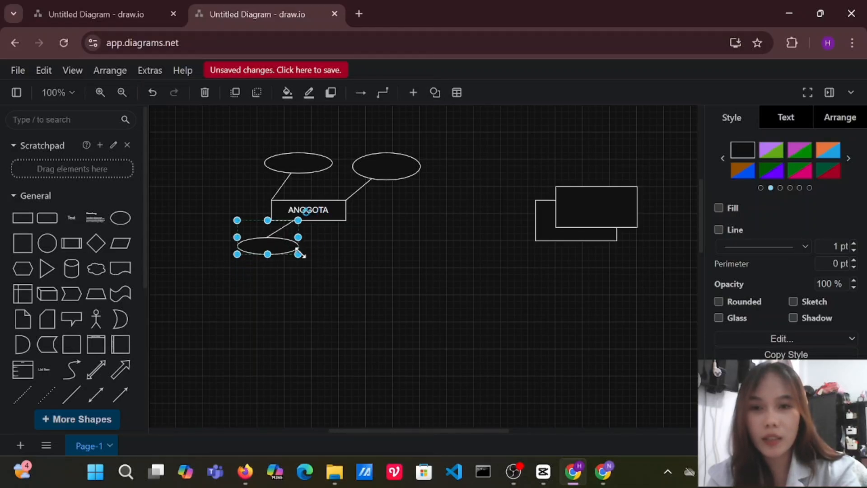
{"action": "left_click", "coordinate": [310, 285]}
Label the ellipse at ANGGOTA's upper-left corner NAMA and the one at its upper-right corner ALAMAT.
{"action": "double_click", "coordinate": [297, 165]}
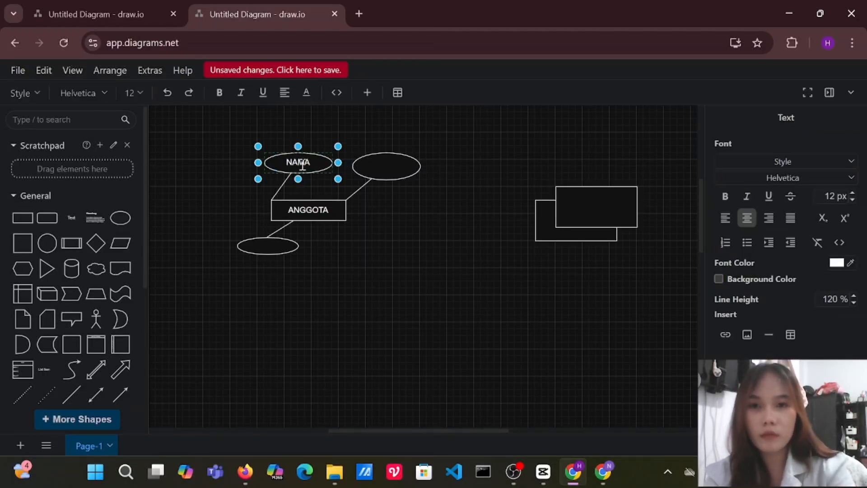
{"action": "double_click", "coordinate": [384, 169]}
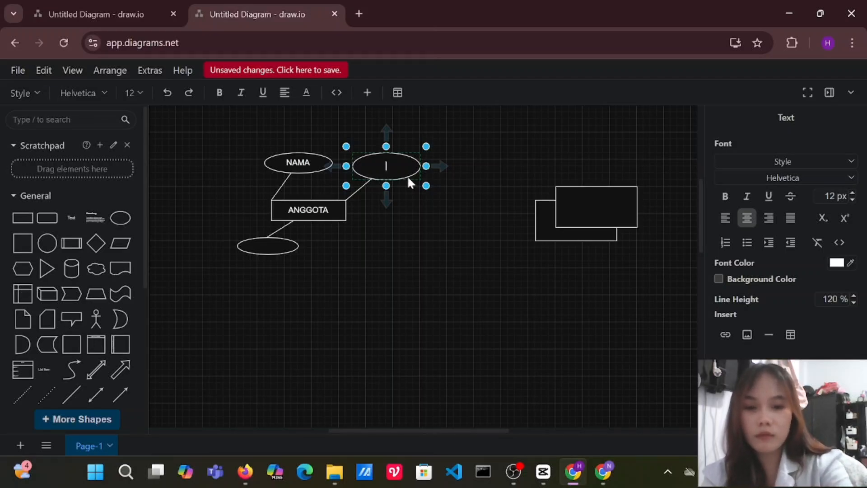
{"action": "type", "text": "ALAMAT"}
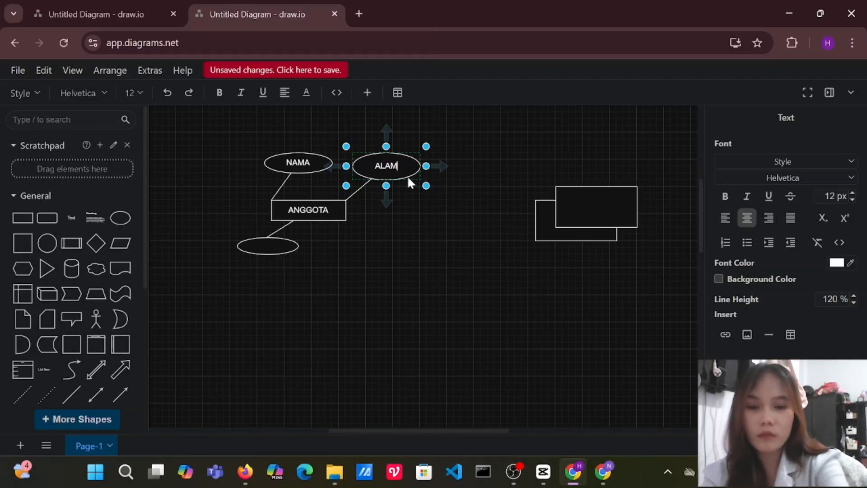
Label the ellipse below the rectangle ID ANGGOTA and enlarge it slightly to fit the text.
{"action": "double_click", "coordinate": [255, 246]}
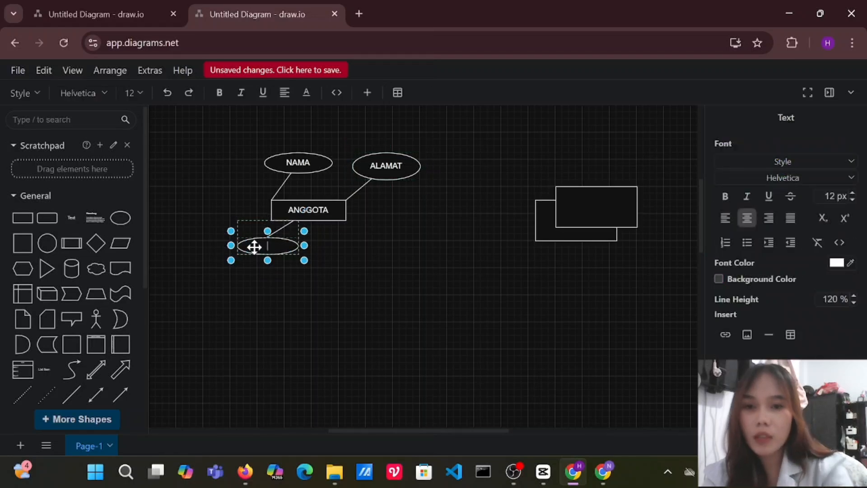
{"action": "type", "text": "ID ANGGOTA"}
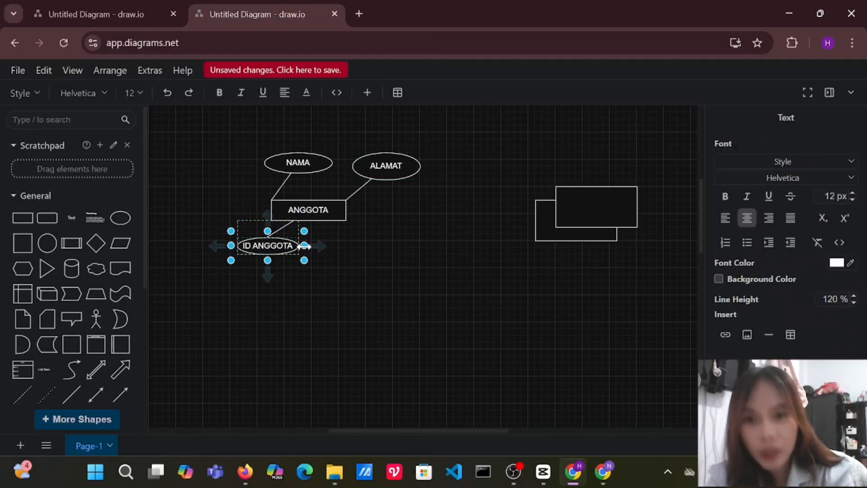
{"action": "left_click_drag", "start_coordinate": [302, 258], "coordinate": [318, 267]}
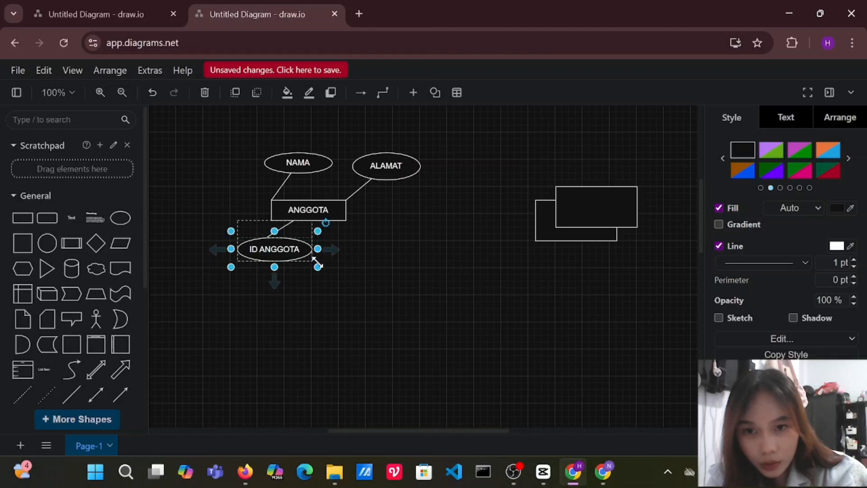
{"action": "left_click", "coordinate": [327, 288]}
Group the ANGGOTA rectangle with its three attribute ellipses and lines, and move the group down and to the left.
{"action": "left_click_drag", "start_coordinate": [231, 123], "coordinate": [454, 282]}
{"action": "right_click", "coordinate": [309, 209]}
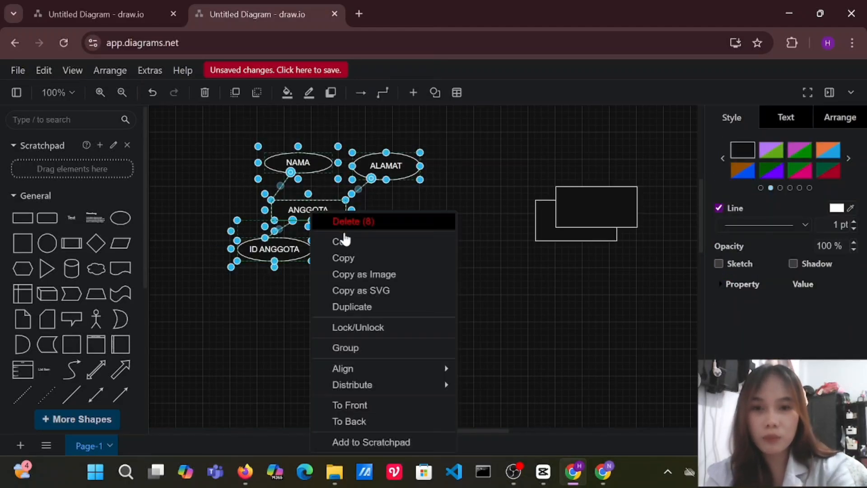
{"action": "left_click", "coordinate": [409, 347]}
{"action": "left_click_drag", "start_coordinate": [336, 213], "coordinate": [287, 229]}
Separate the two overlapping blank rectangles, moving one up and to the right and the other down and to the left, and flatten the latter.
{"action": "left_click", "coordinate": [603, 207]}
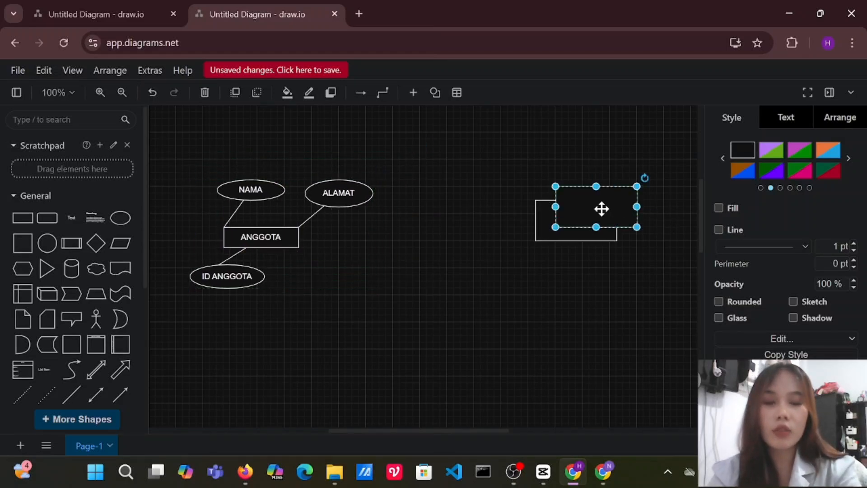
{"action": "left_click_drag", "start_coordinate": [603, 208], "coordinate": [629, 154]}
{"action": "left_click", "coordinate": [567, 235]}
{"action": "left_click_drag", "start_coordinate": [567, 235], "coordinate": [519, 270]}
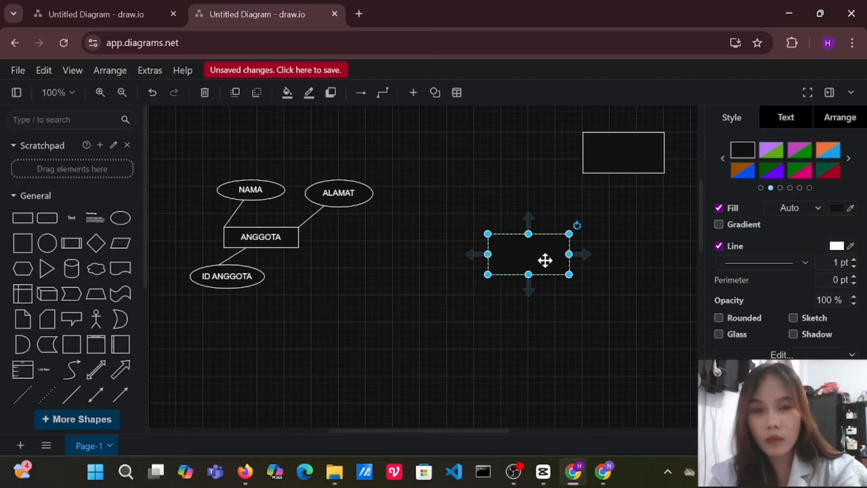
{"action": "left_click_drag", "start_coordinate": [569, 233], "coordinate": [521, 219]}
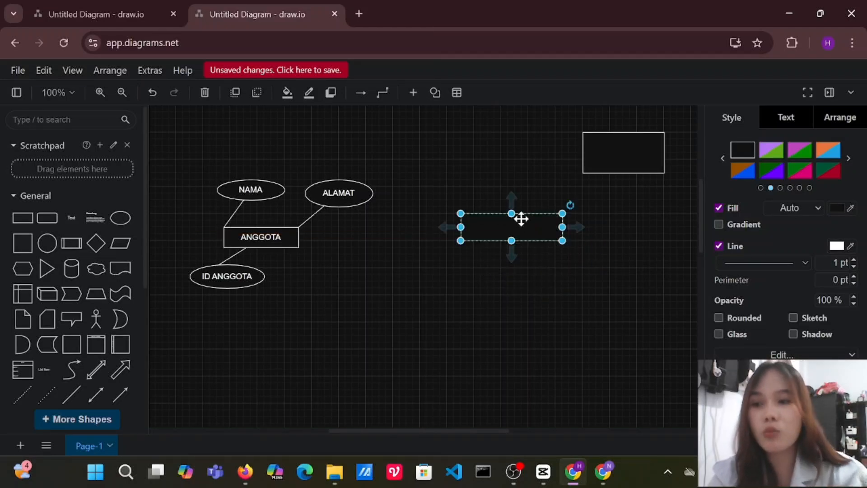
{"action": "key", "text": "XF86AudioMute"}
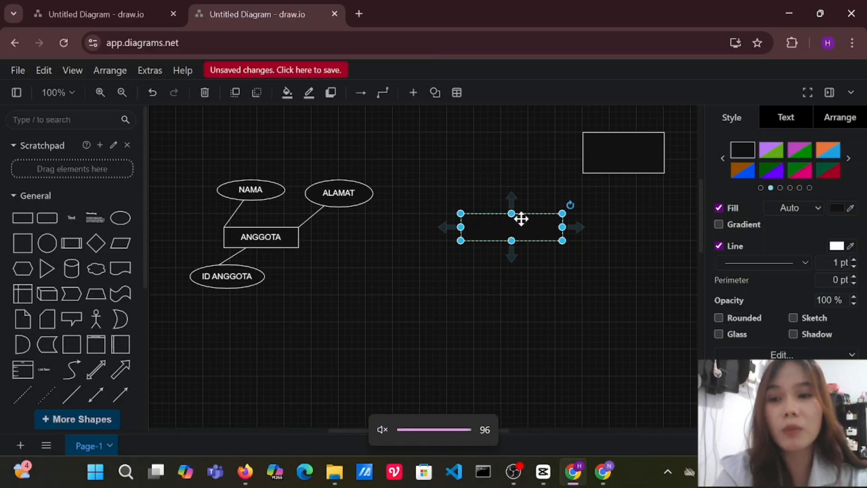
{"action": "key", "text": "XF86AudioLowerVolume"}
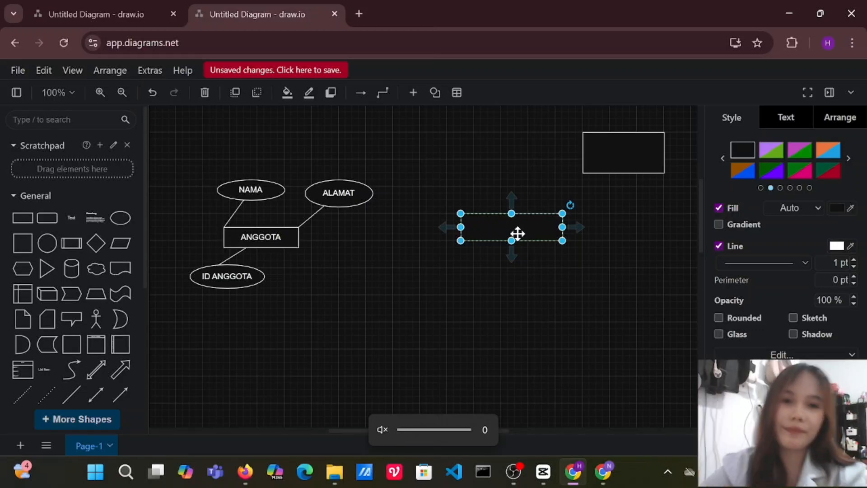
Move the flattened rectangle closer to the ANGGOTA group, label it BUKU and reduce its size slightly.
{"action": "left_click_drag", "start_coordinate": [509, 224], "coordinate": [508, 262]}
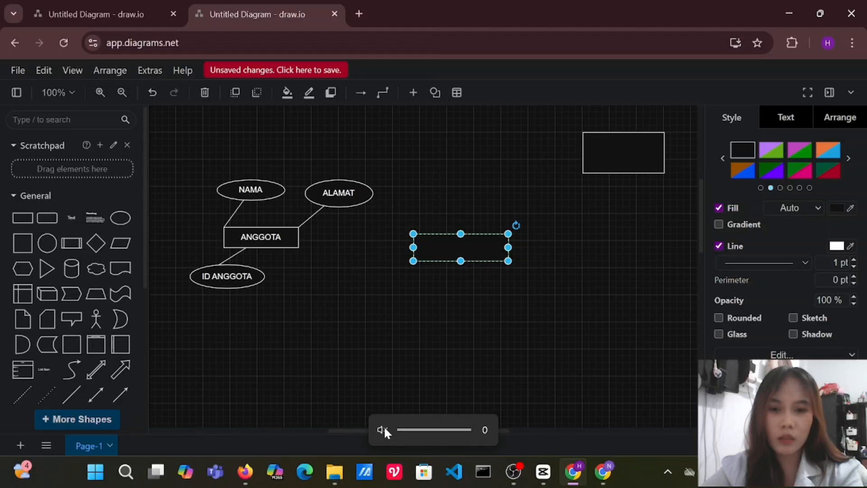
{"action": "double_click", "coordinate": [470, 246]}
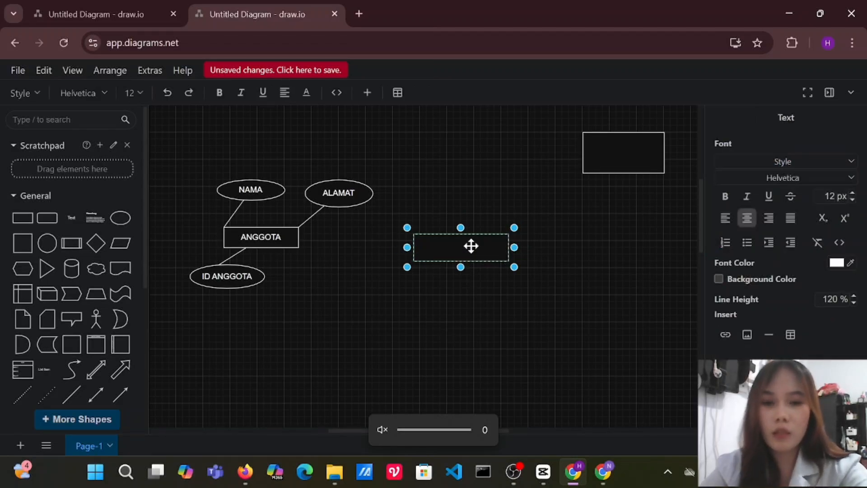
{"action": "type", "text": "BUKU"}
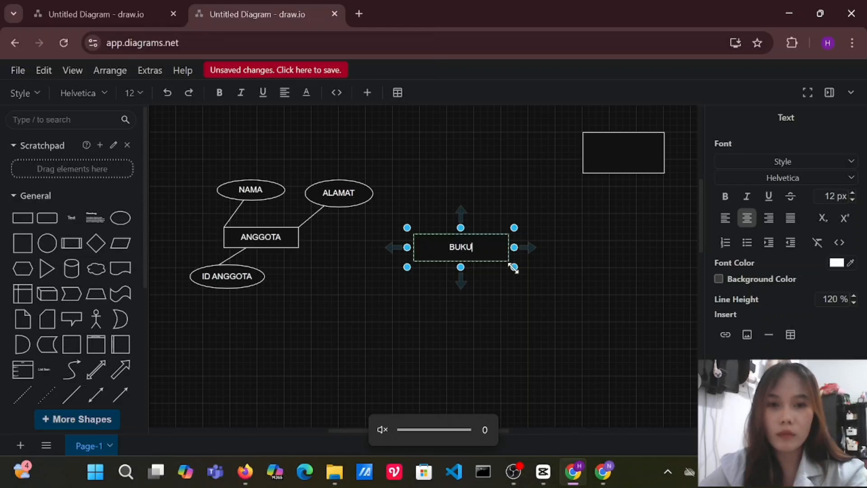
{"action": "mouse_move", "coordinate": [515, 266]}
{"action": "left_mouse_down"}
{"action": "mouse_move", "coordinate": [511, 251]}
{"action": "mouse_move", "coordinate": [515, 261]}
{"action": "left_mouse_up"}
{"action": "left_click", "coordinate": [261, 187]}
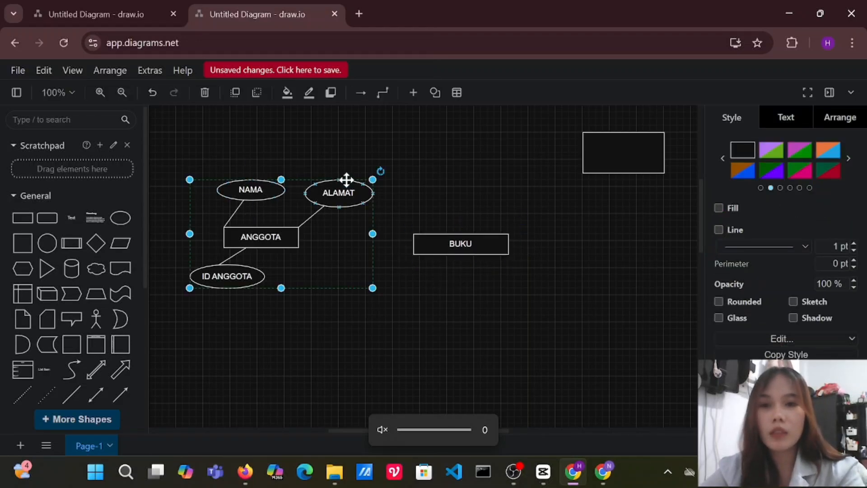
{"action": "left_click", "coordinate": [435, 190]}
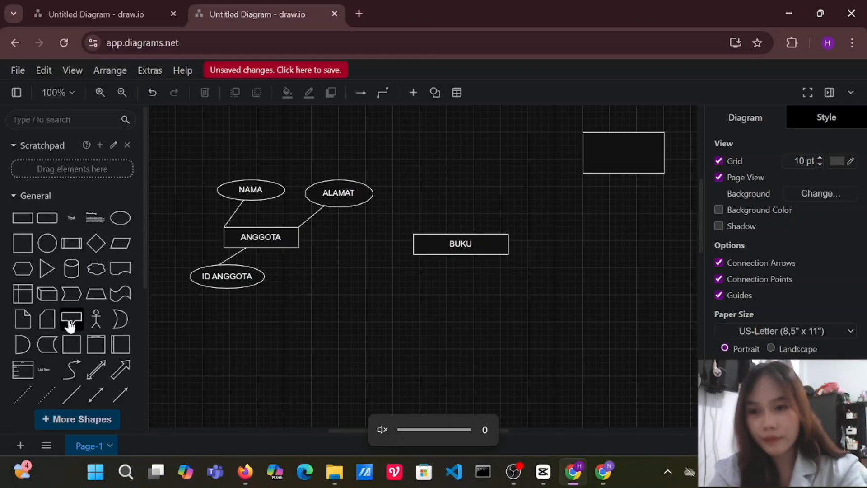
Add an ellipse with an attached line above the BUKU rectangle, ending the line just above the rectangle's upper-left corner.
{"action": "left_click", "coordinate": [73, 404]}
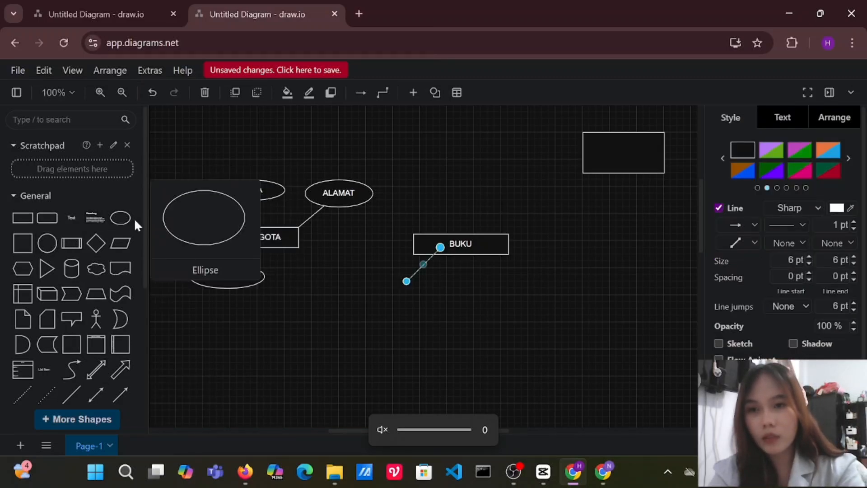
{"action": "left_click", "coordinate": [120, 218]}
{"action": "left_click_drag", "start_coordinate": [465, 244], "coordinate": [484, 173]}
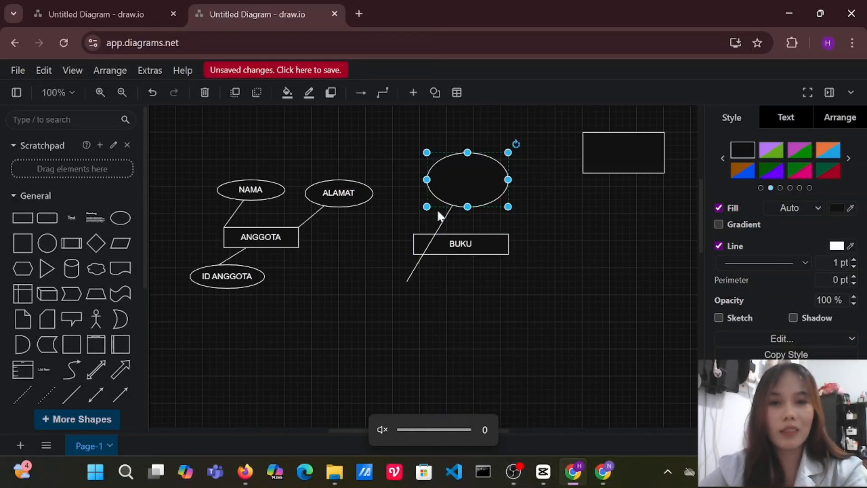
{"action": "left_click_drag", "start_coordinate": [469, 193], "coordinate": [509, 167]}
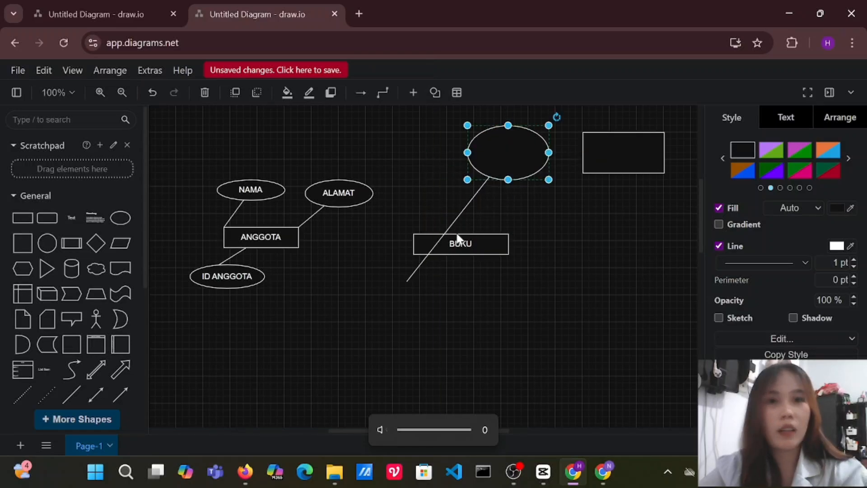
{"action": "left_click", "coordinate": [408, 282]}
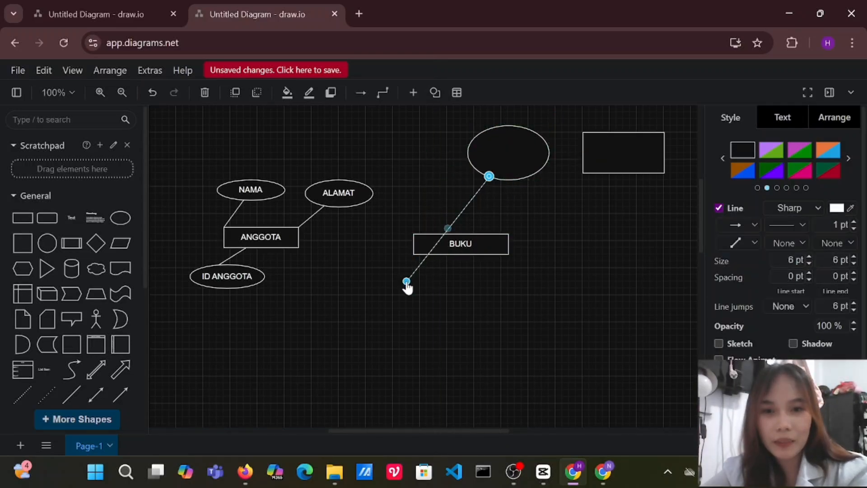
{"action": "left_click_drag", "start_coordinate": [406, 281], "coordinate": [433, 220]}
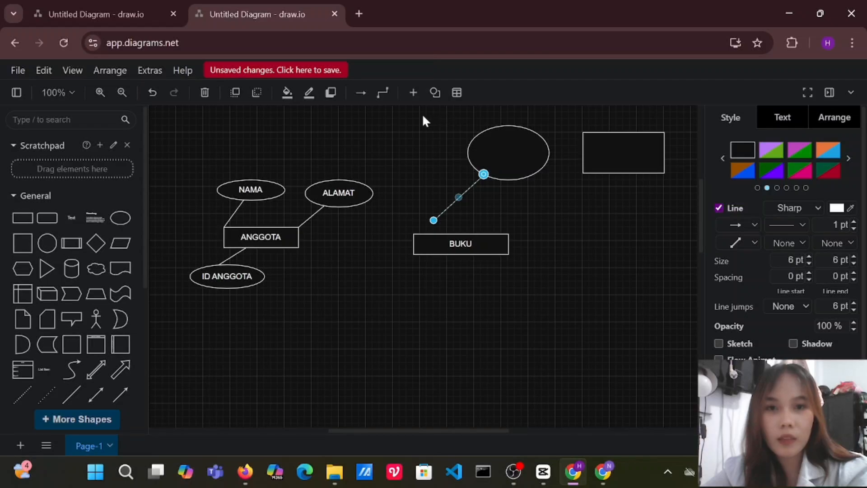
Flatten the new ellipse and move its line's free end to a point below the ellipse's right half.
{"action": "left_click", "coordinate": [531, 162]}
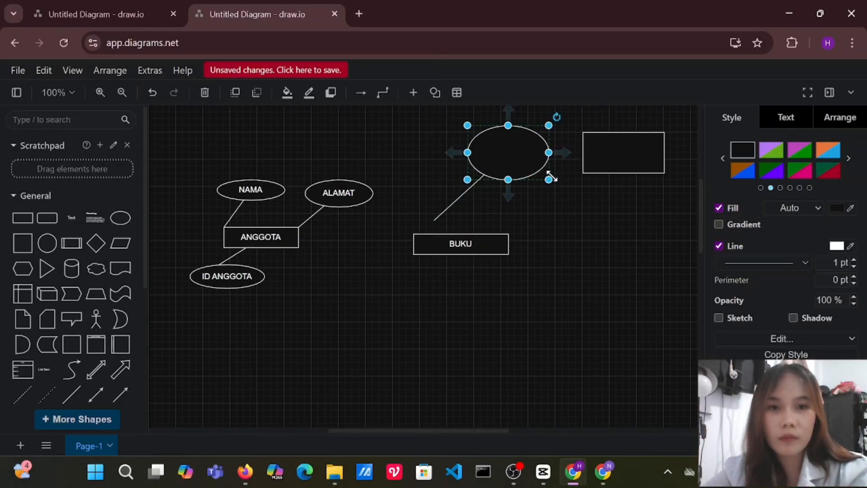
{"action": "left_click_drag", "start_coordinate": [549, 179], "coordinate": [556, 152]}
{"action": "left_click", "coordinate": [445, 214]}
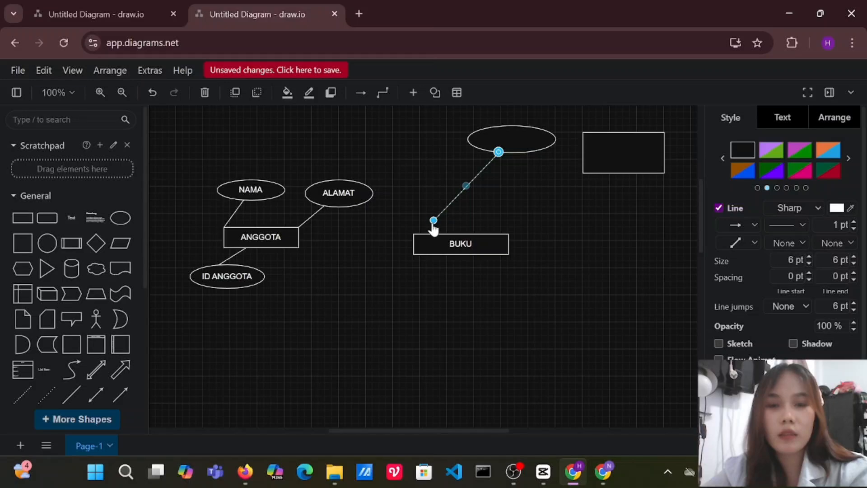
{"action": "left_click_drag", "start_coordinate": [433, 225], "coordinate": [536, 199]}
Group the blank ellipse with its line, shrink the group and place it on BUKU's upper edge.
{"action": "left_click_drag", "start_coordinate": [449, 116], "coordinate": [572, 215]}
{"action": "right_click", "coordinate": [495, 152]}
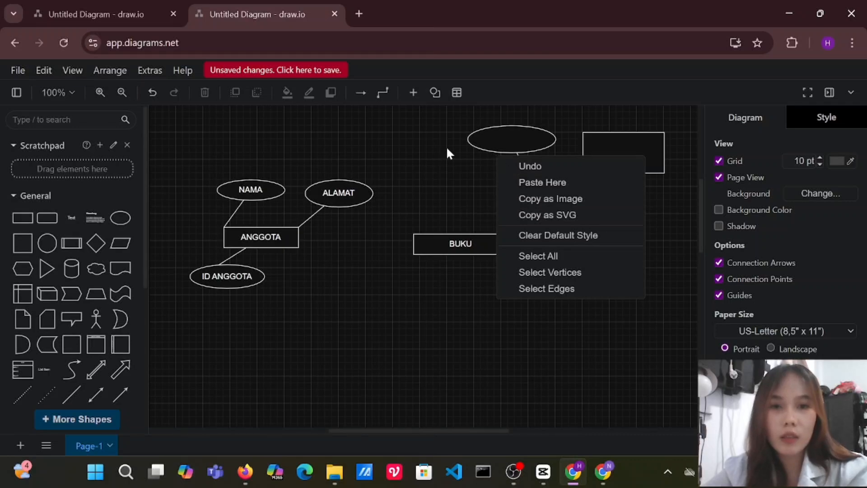
{"action": "left_click_drag", "start_coordinate": [449, 117], "coordinate": [578, 214]}
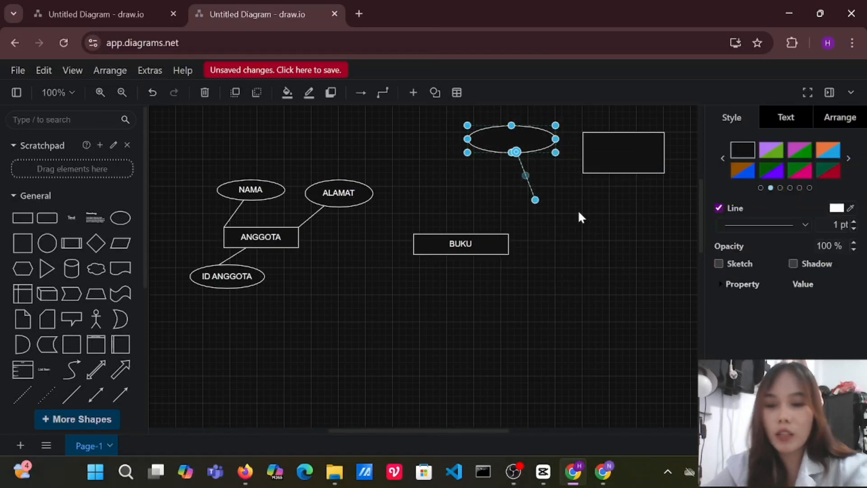
{"action": "left_click_drag", "start_coordinate": [530, 135], "coordinate": [440, 174]}
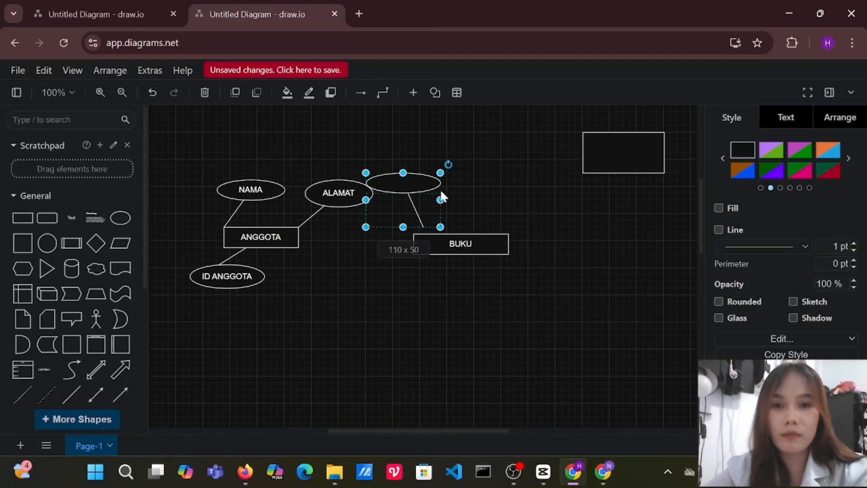
{"action": "left_click_drag", "start_coordinate": [419, 201], "coordinate": [437, 206]}
Move the BUKU rectangle slightly down and to the right, and stretch the ellipse group taller so its line meets BUKU's upper edge.
{"action": "left_click", "coordinate": [494, 242]}
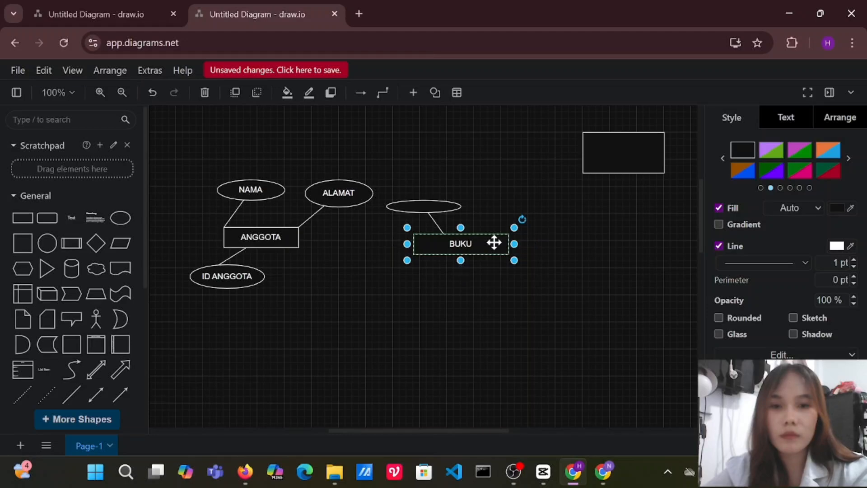
{"action": "left_click_drag", "start_coordinate": [495, 243], "coordinate": [508, 249]}
{"action": "left_click", "coordinate": [442, 204]}
{"action": "left_click_drag", "start_coordinate": [442, 204], "coordinate": [430, 180]}
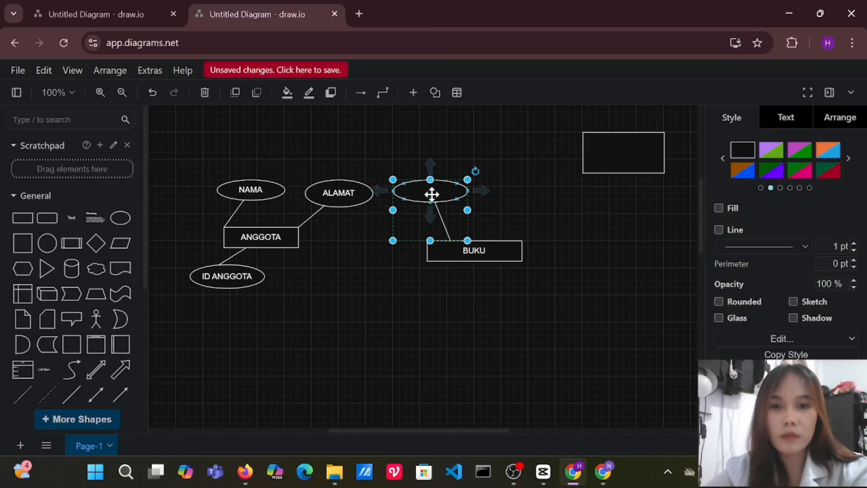
{"action": "double_click", "coordinate": [432, 193]}
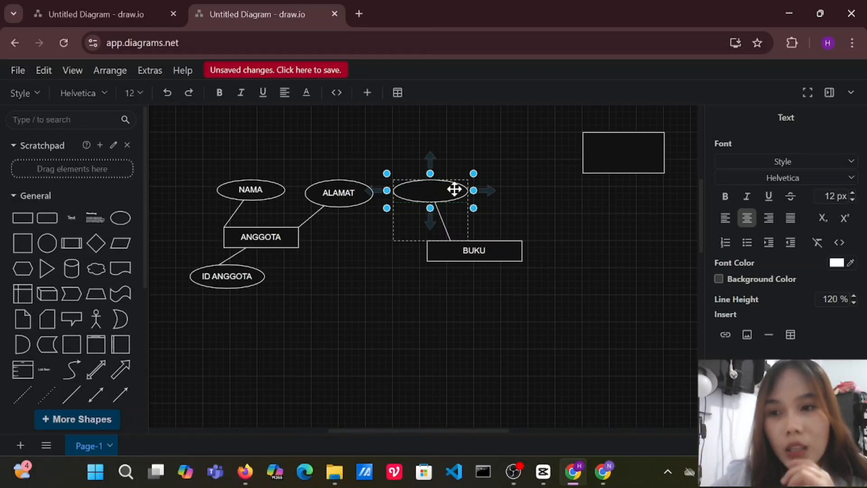
Move the remaining blank rectangle below and between ANGGOTA and BUKU, and make it wider and flatter.
{"action": "double_click", "coordinate": [631, 160]}
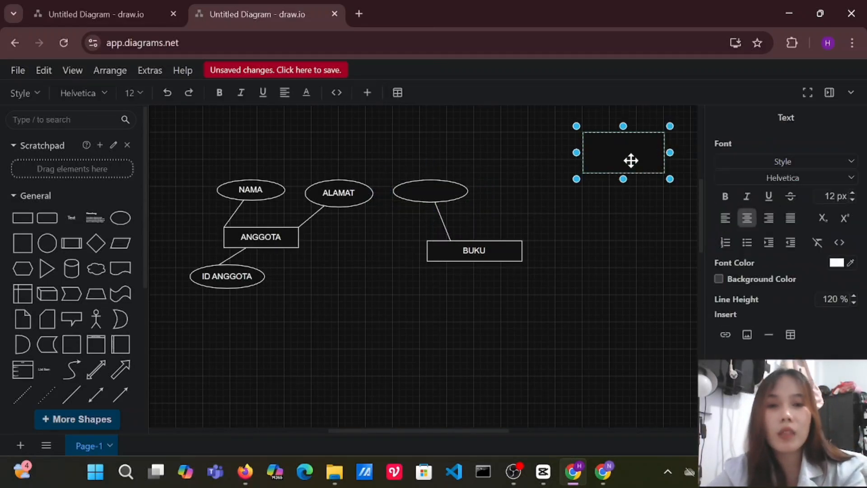
{"action": "left_click_drag", "start_coordinate": [631, 161], "coordinate": [425, 352]}
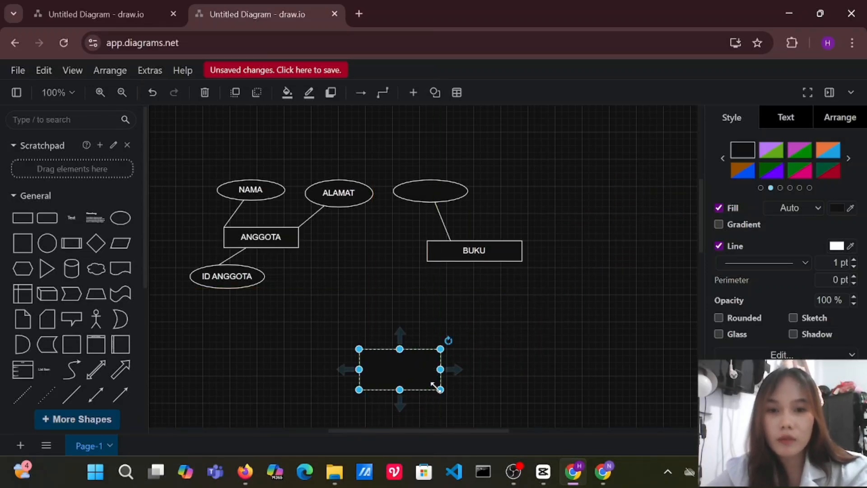
{"action": "left_click_drag", "start_coordinate": [441, 390], "coordinate": [457, 382]}
{"action": "left_click", "coordinate": [460, 375]}
Label the lower rectangle PETUGAS in capital letters.
{"action": "double_click", "coordinate": [414, 361]}
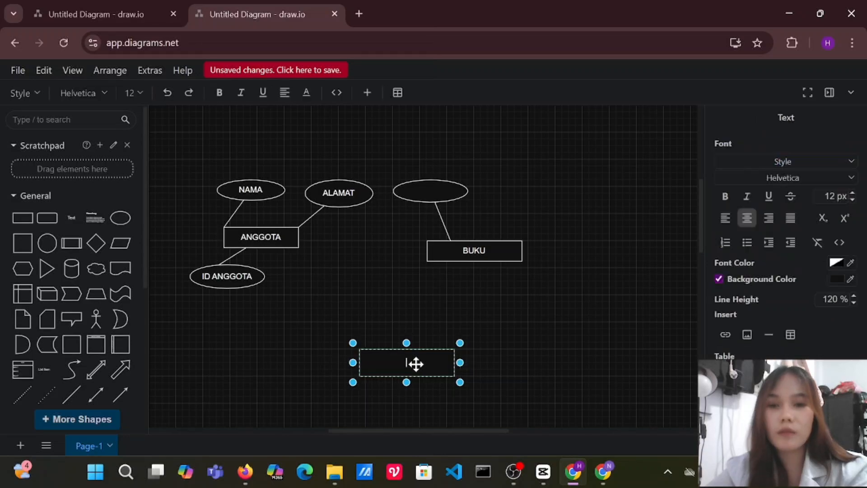
{"action": "type", "text": "petuga"}
{"action": "key", "text": "BackSpace"}
{"action": "key", "text": "BackSpace"}
{"action": "key", "text": "BackSpace"}
{"action": "key", "text": "BackSpace"}
{"action": "key", "text": "BackSpace"}
{"action": "key", "text": "BackSpace"}
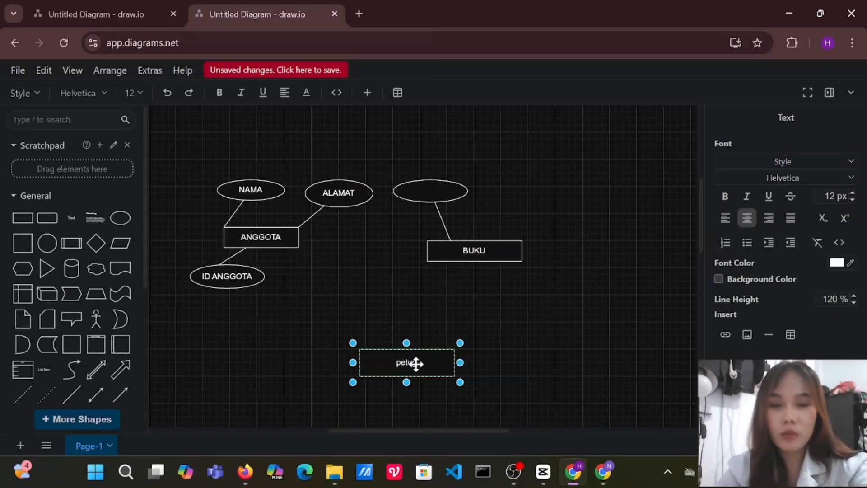
{"action": "type", "text": "PETUGAS"}
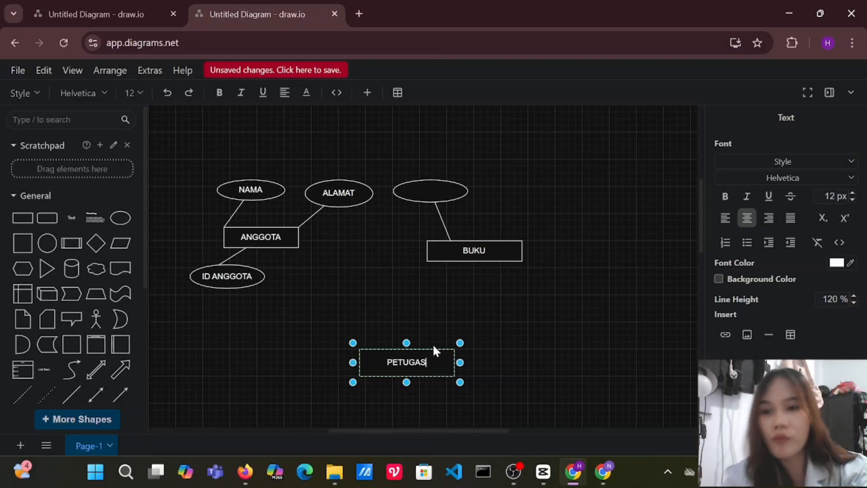
Label the ellipse connected to the BUKU rectangle ID BUKU.
{"action": "left_click", "coordinate": [447, 188]}
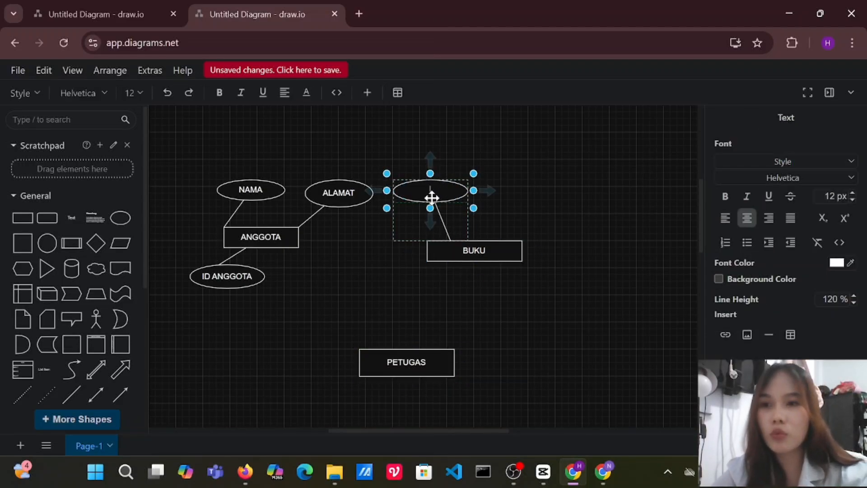
{"action": "type", "text": "id"}
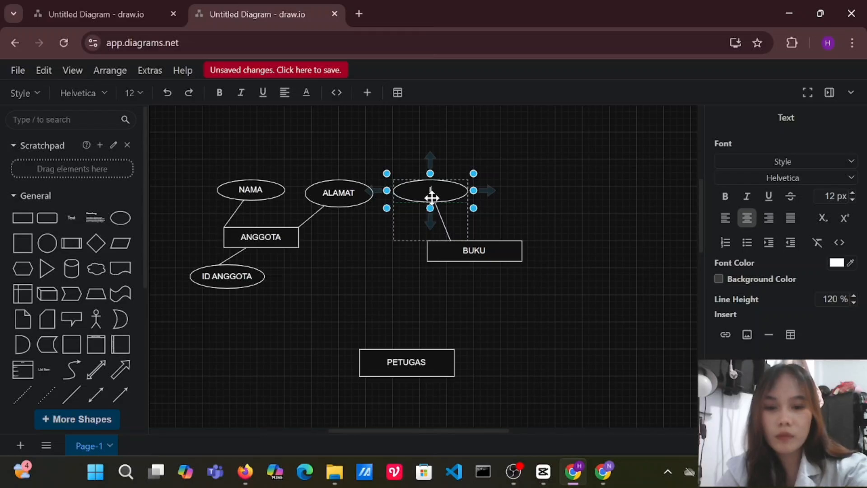
{"action": "type", "text": " BUKU"}
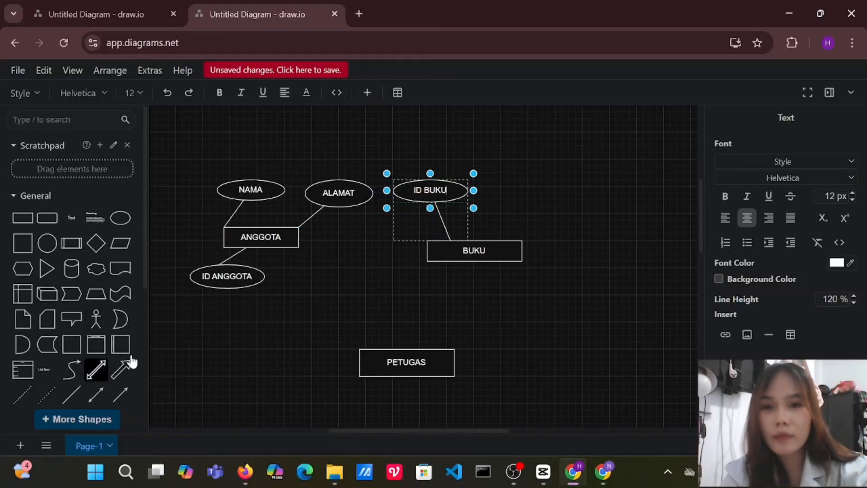
{"action": "left_click", "coordinate": [215, 270]}
{"action": "double_click", "coordinate": [228, 256]}
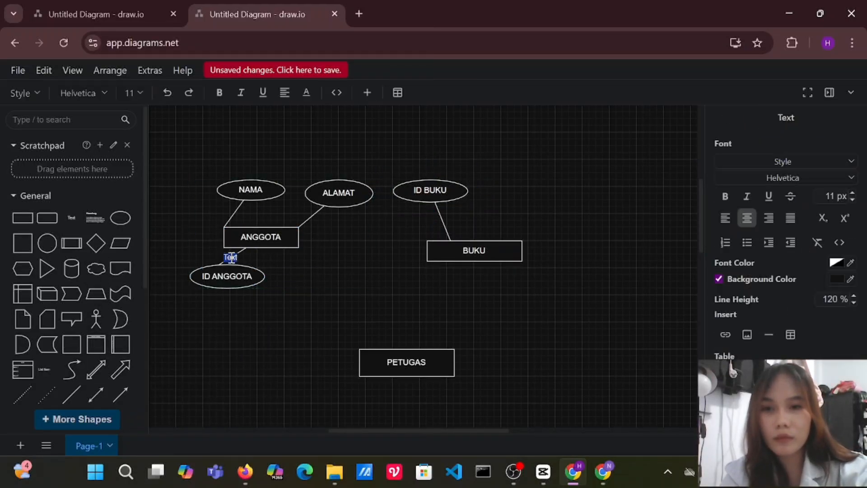
{"action": "left_click", "coordinate": [318, 271]}
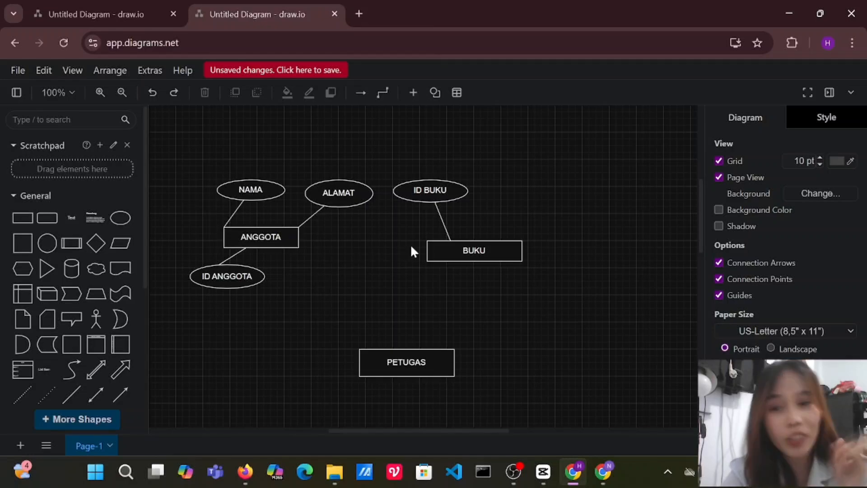
Insert three blank ellipses and three plain lines over the BUKU rectangle.
{"action": "left_click", "coordinate": [430, 190]}
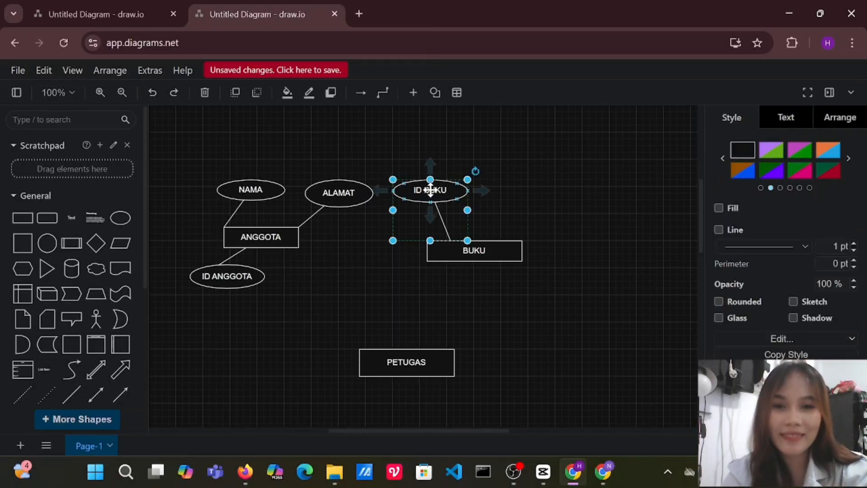
{"action": "left_click", "coordinate": [71, 394]}
{"action": "left_click", "coordinate": [120, 217]}
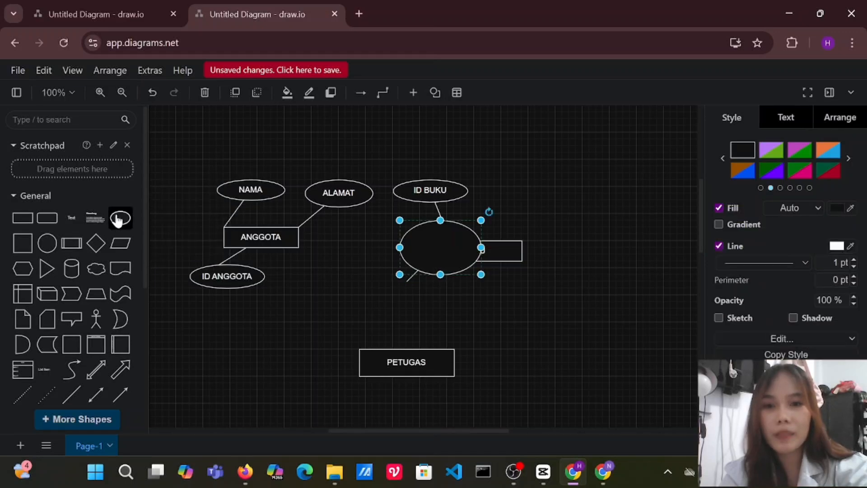
{"action": "key", "text": "ctrl+z"}
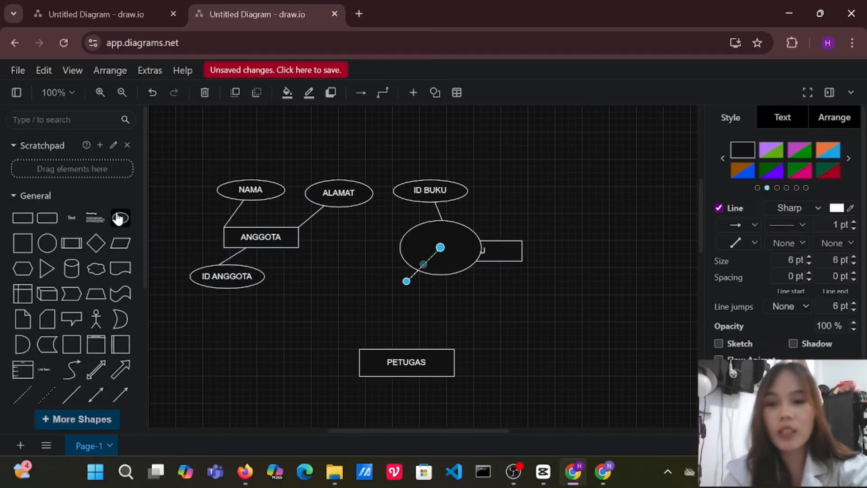
{"action": "left_click", "coordinate": [119, 219]}
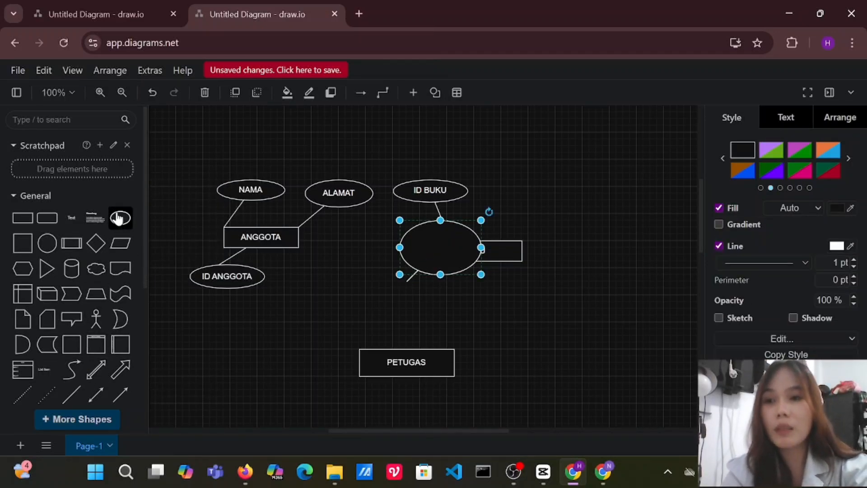
{"action": "left_click", "coordinate": [82, 391]}
{"action": "key", "text": "ctrl+z"}
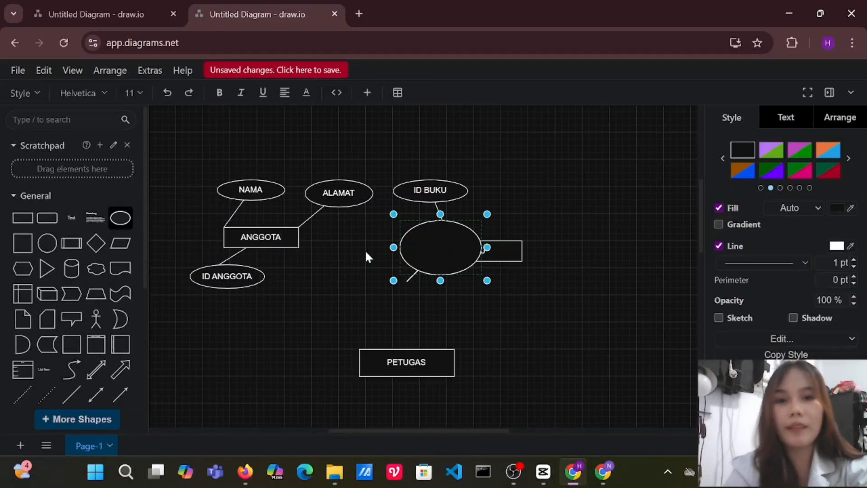
Move one new ellipse above and to the right of BUKU, flatten it, and label it JUDUL.
{"action": "type", "text": "1"}
{"action": "left_click_drag", "start_coordinate": [447, 240], "coordinate": [580, 173]}
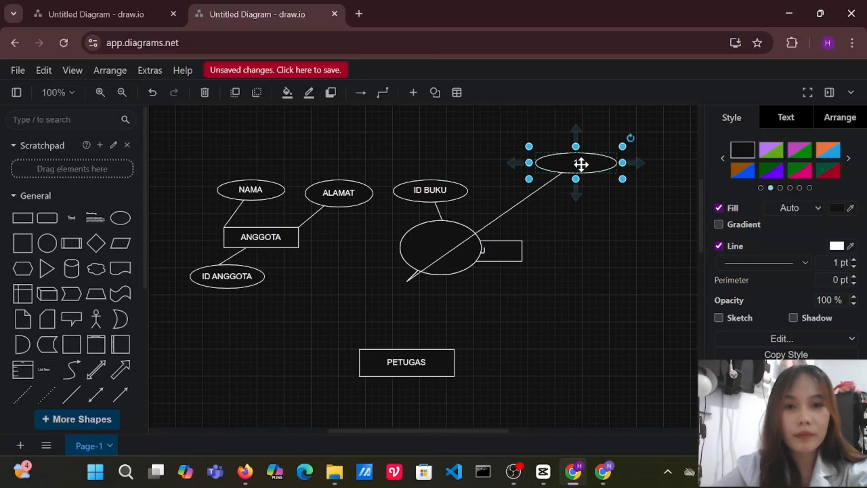
{"action": "double_click", "coordinate": [582, 162]}
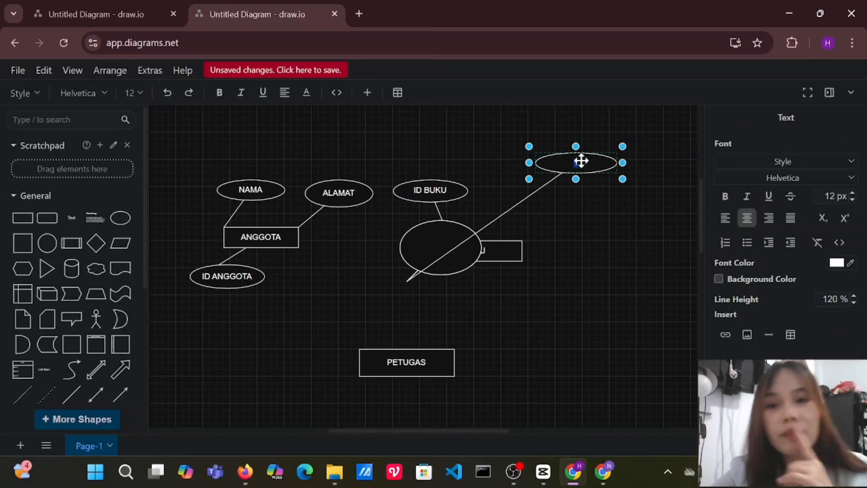
{"action": "type", "text": "JUDUL"}
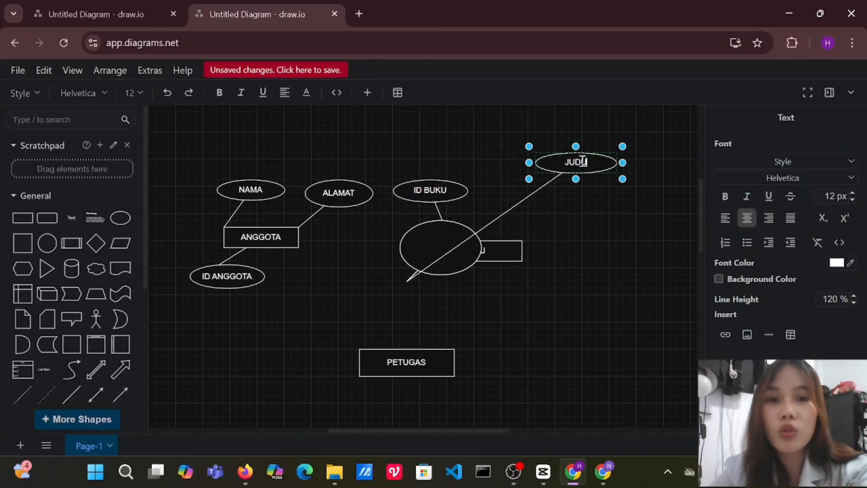
Shorten the line attached to JUDUL so it ends just below the ellipse, and group the line with the ellipse.
{"action": "left_click", "coordinate": [411, 286]}
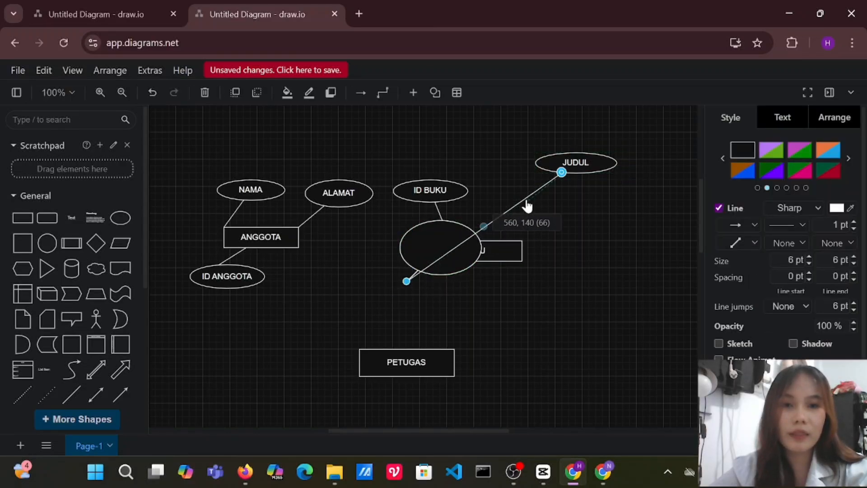
{"action": "left_click_drag", "start_coordinate": [527, 207], "coordinate": [529, 200]}
{"action": "left_click_drag", "start_coordinate": [511, 143], "coordinate": [629, 231]}
{"action": "key", "text": "ctrl+g"}
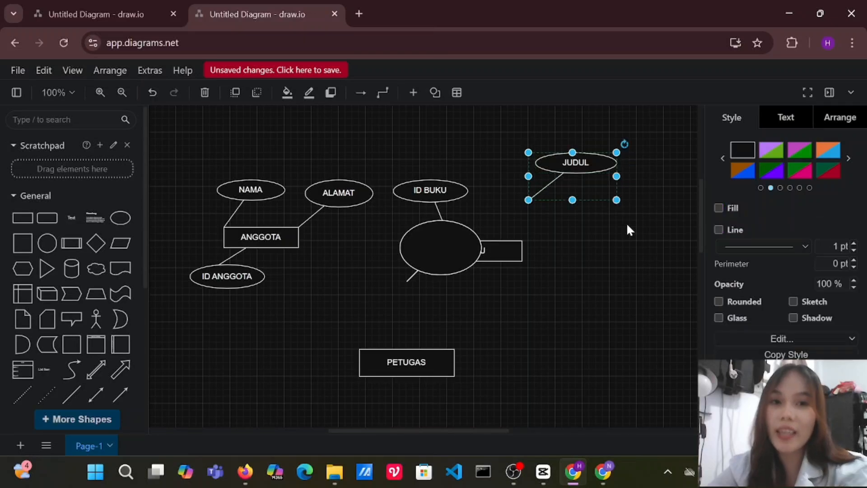
Move a second blank ellipse to the right of BUKU and bring the free end of its line beside it.
{"action": "left_click", "coordinate": [461, 242]}
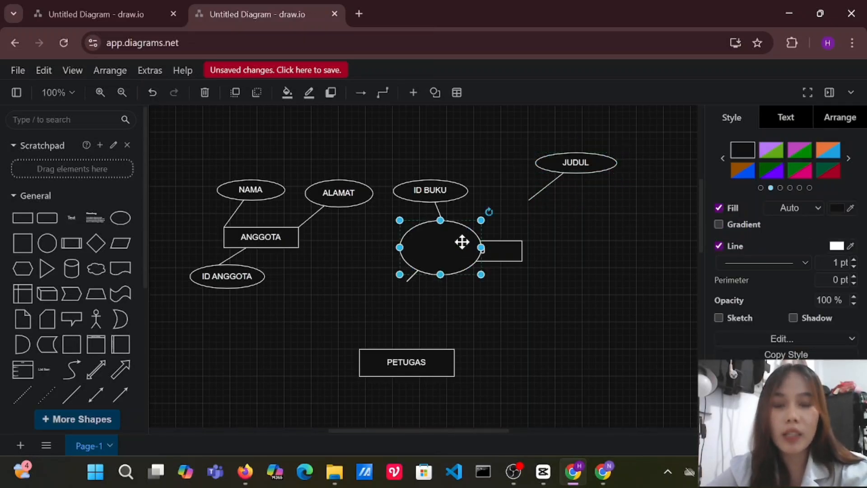
{"action": "left_click_drag", "start_coordinate": [461, 242], "coordinate": [616, 251]}
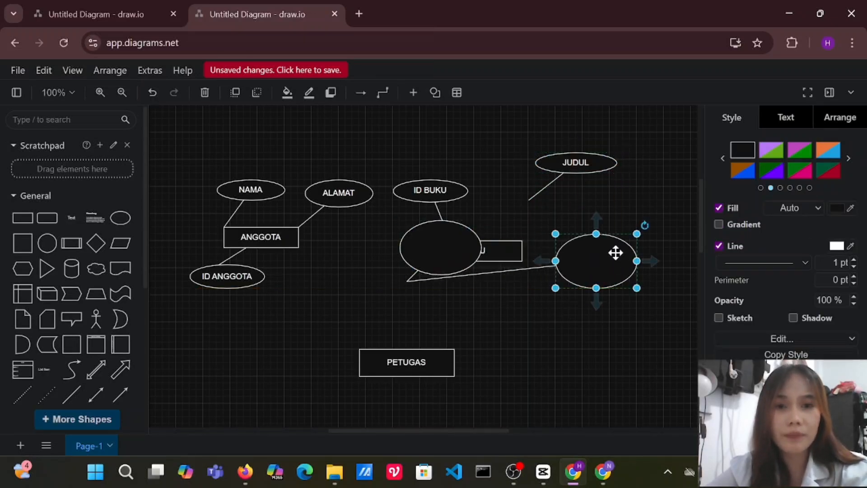
{"action": "left_click", "coordinate": [407, 283]}
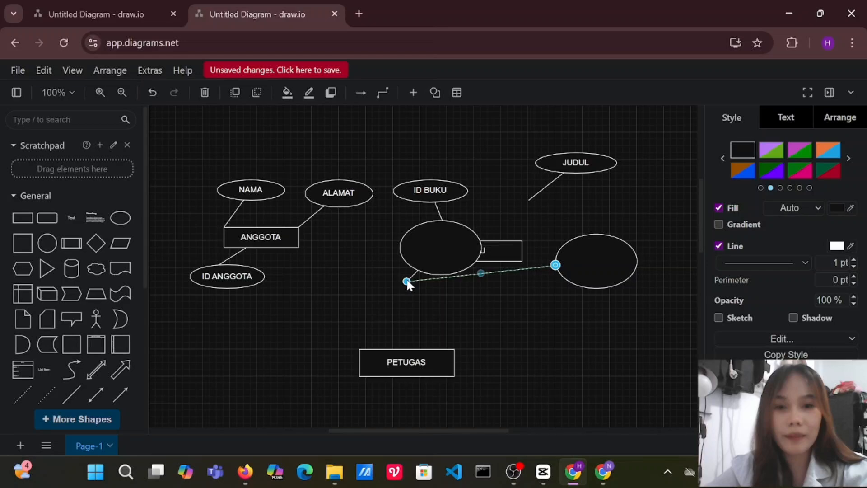
{"action": "left_click_drag", "start_coordinate": [407, 283], "coordinate": [616, 234]}
{"action": "key", "text": "ctrl+z"}
Flatten the ellipse to the right of BUKU and label it PENGARANG.
{"action": "left_click", "coordinate": [604, 265]}
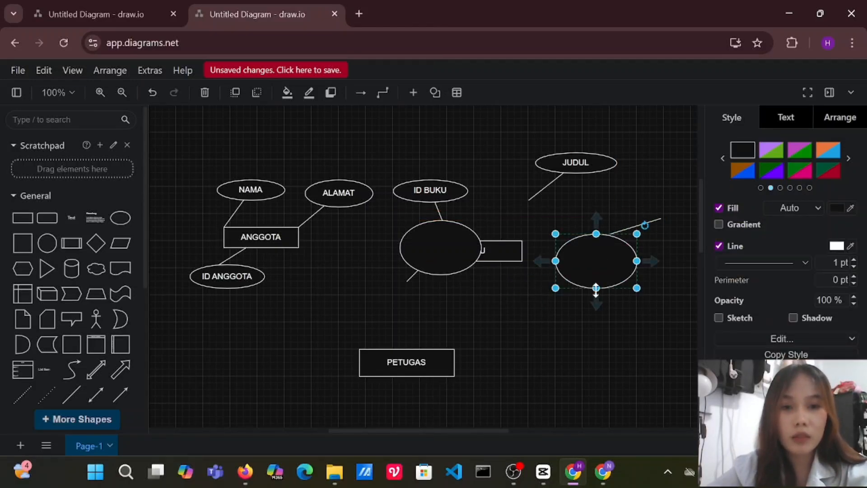
{"action": "left_click_drag", "start_coordinate": [597, 289], "coordinate": [592, 252]}
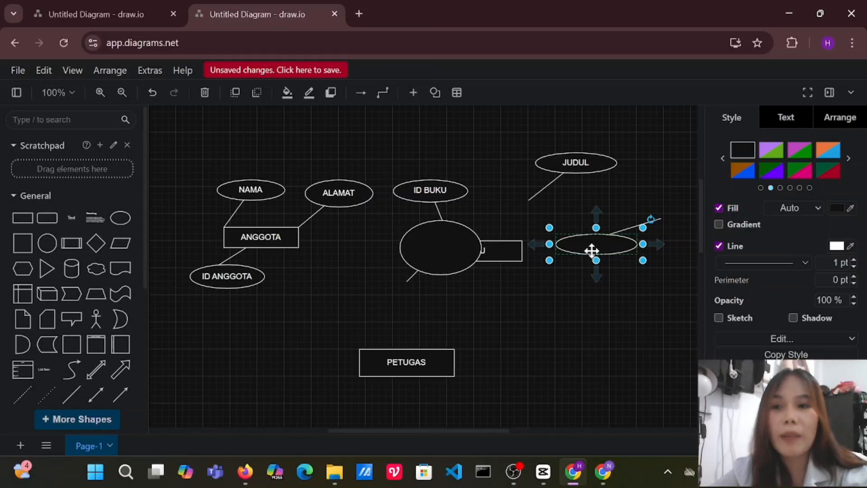
{"action": "double_click", "coordinate": [602, 246]}
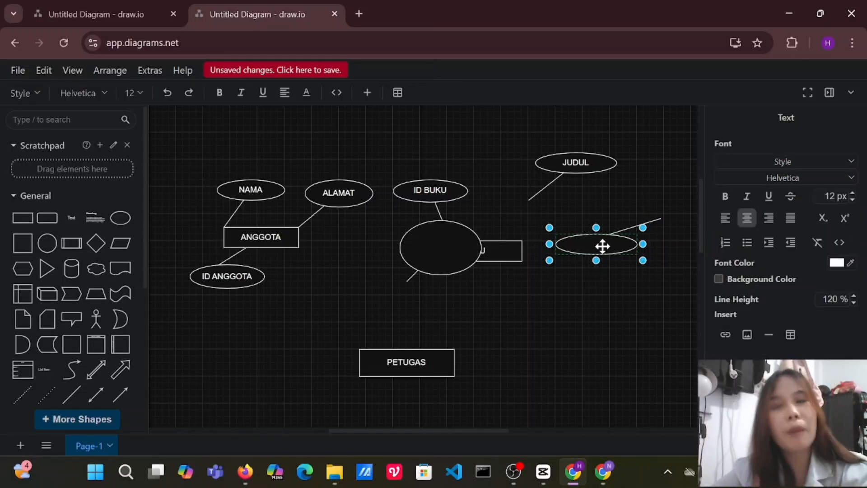
{"action": "type", "text": "PENGARANG"}
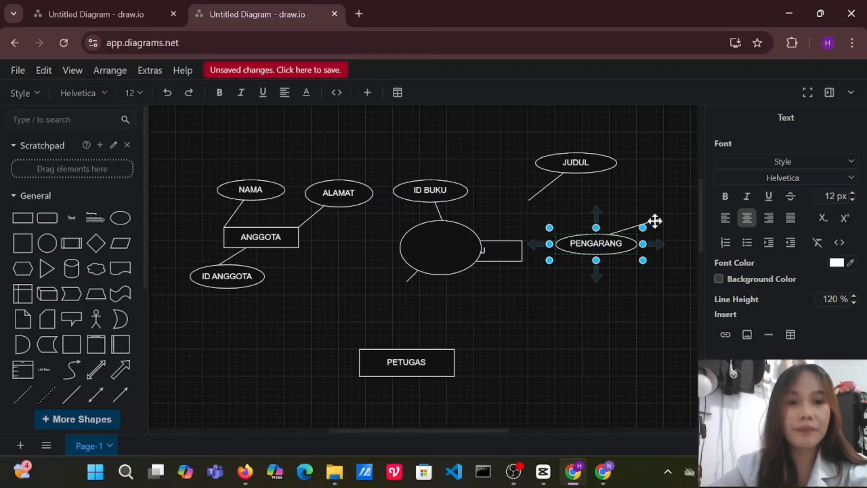
Reposition the PENGARANG line so it slants up from the ellipse's upper edge, and group it with the ellipse.
{"action": "left_click", "coordinate": [639, 220]}
{"action": "mouse_move", "coordinate": [639, 216]}
{"action": "left_mouse_down"}
{"action": "mouse_move", "coordinate": [614, 192]}
{"action": "mouse_move", "coordinate": [627, 188]}
{"action": "mouse_move", "coordinate": [636, 200]}
{"action": "left_mouse_up"}
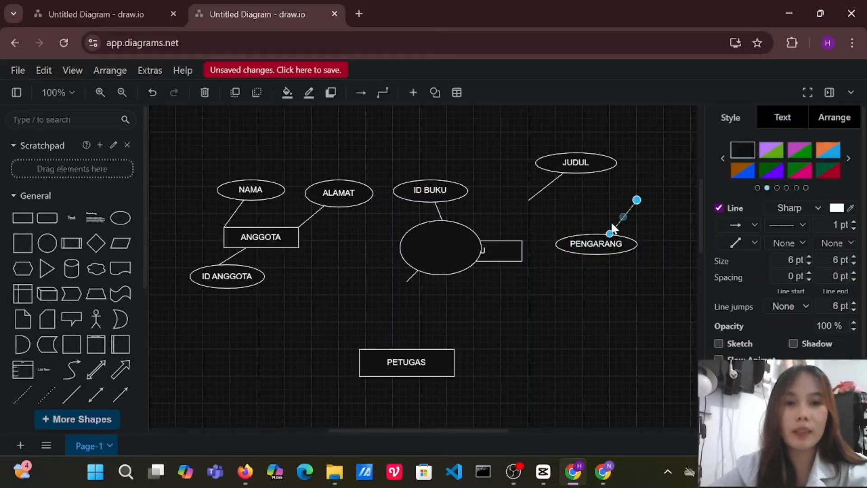
{"action": "left_click_drag", "start_coordinate": [612, 231], "coordinate": [592, 226]}
{"action": "left_click", "coordinate": [563, 199]}
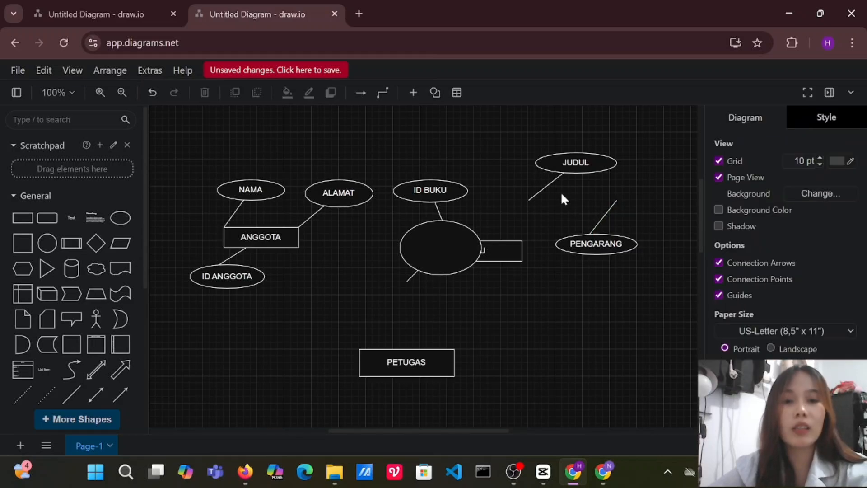
{"action": "double_click", "coordinate": [562, 194]}
{"action": "left_click_drag", "start_coordinate": [559, 199], "coordinate": [667, 292]}
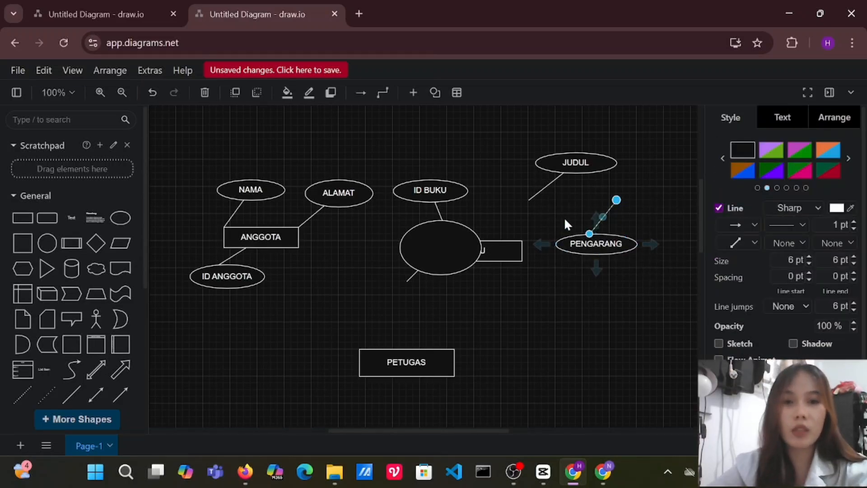
{"action": "left_click_drag", "start_coordinate": [552, 190], "coordinate": [654, 273]}
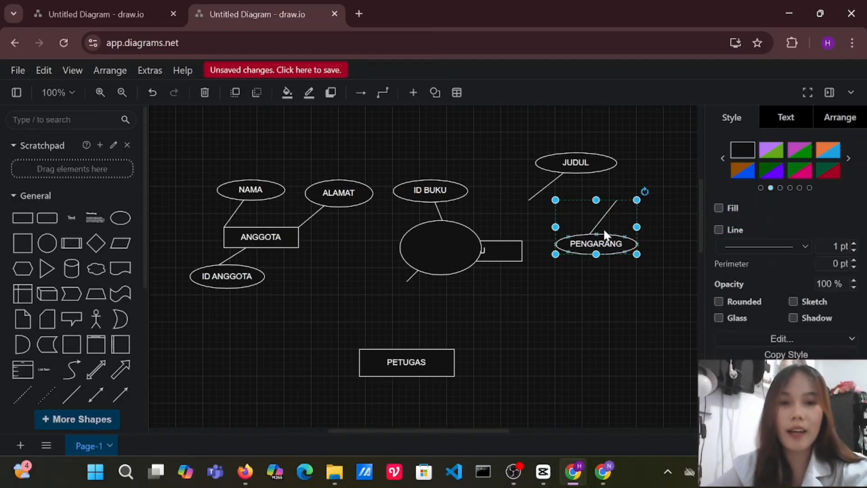
Move the last blank ellipse below and to the right of BUKU, flatten it, and connect its line to BUKU's lower edge.
{"action": "left_click_drag", "start_coordinate": [444, 256], "coordinate": [536, 321]}
{"action": "left_click", "coordinate": [466, 293]}
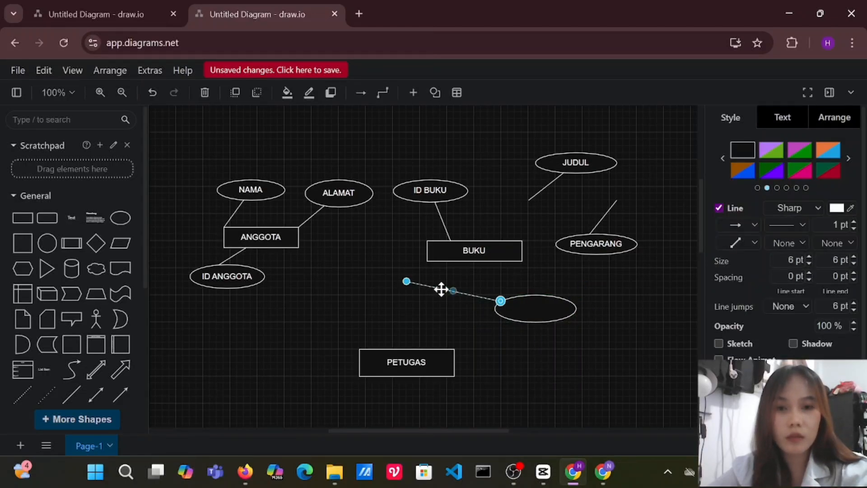
{"action": "left_click_drag", "start_coordinate": [493, 299], "coordinate": [511, 267]}
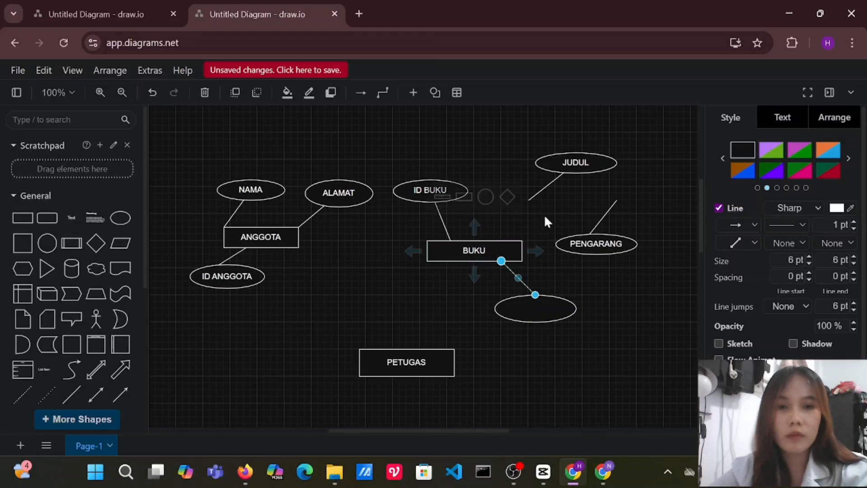
Move the JUDUL group so its line meets BUKU's upper edge, and the PENGARANG group so its line meets BUKU's lower edge.
{"action": "left_click_drag", "start_coordinate": [564, 170], "coordinate": [539, 206]}
{"action": "left_click", "coordinate": [618, 250]}
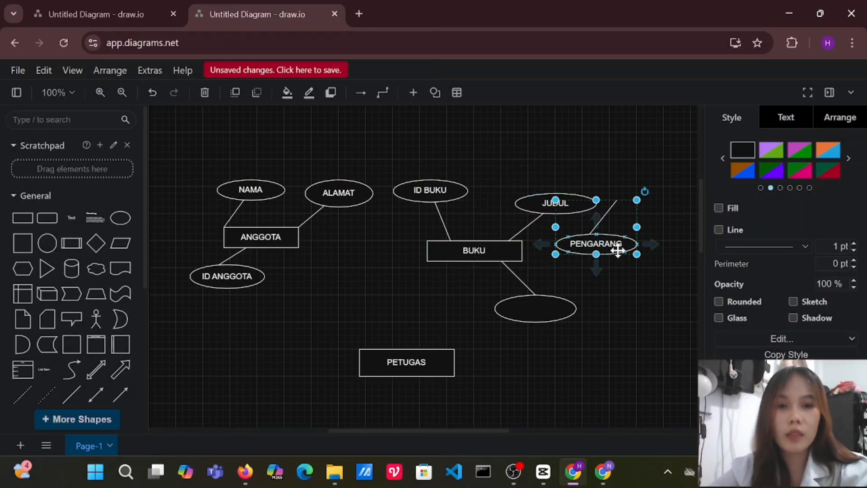
{"action": "left_click_drag", "start_coordinate": [571, 249], "coordinate": [570, 248]}
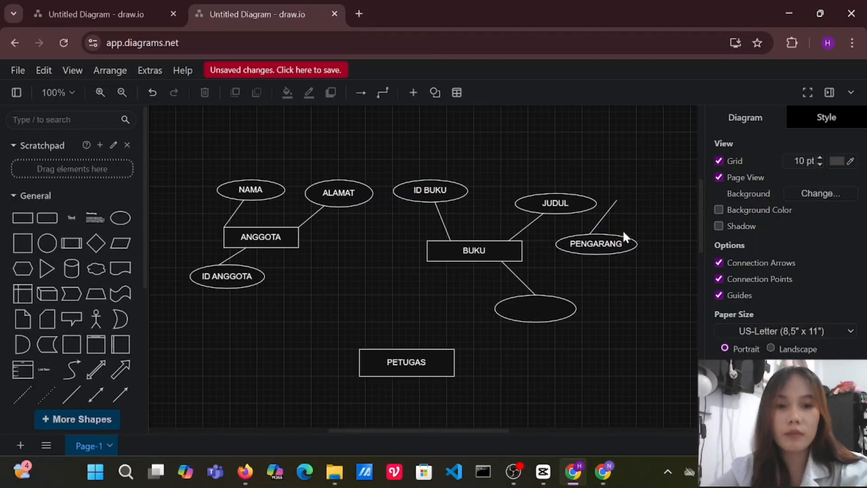
{"action": "left_click", "coordinate": [599, 221]}
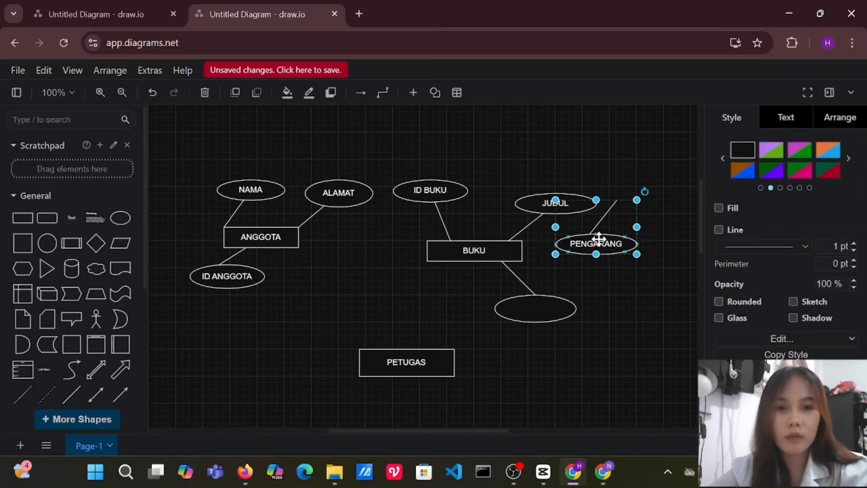
{"action": "left_click_drag", "start_coordinate": [598, 240], "coordinate": [438, 301]}
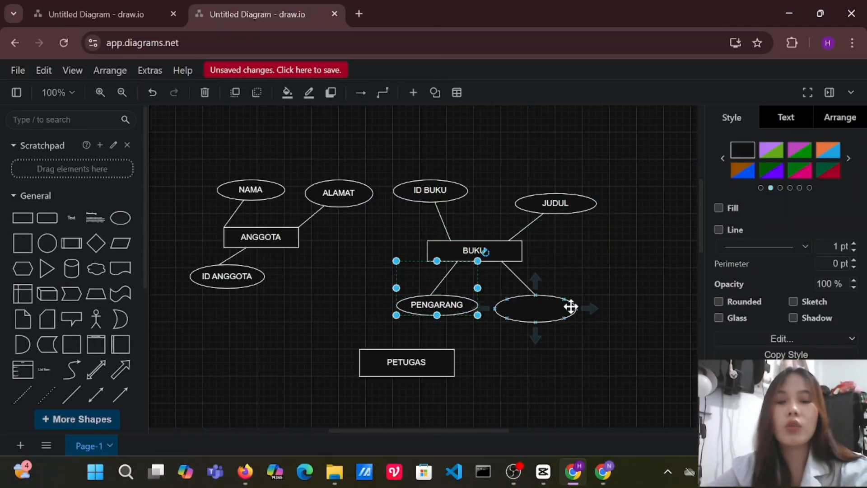
Label the blank ellipse below BUKU PENERBIT.
{"action": "left_click", "coordinate": [548, 312]}
{"action": "double_click", "coordinate": [542, 311]}
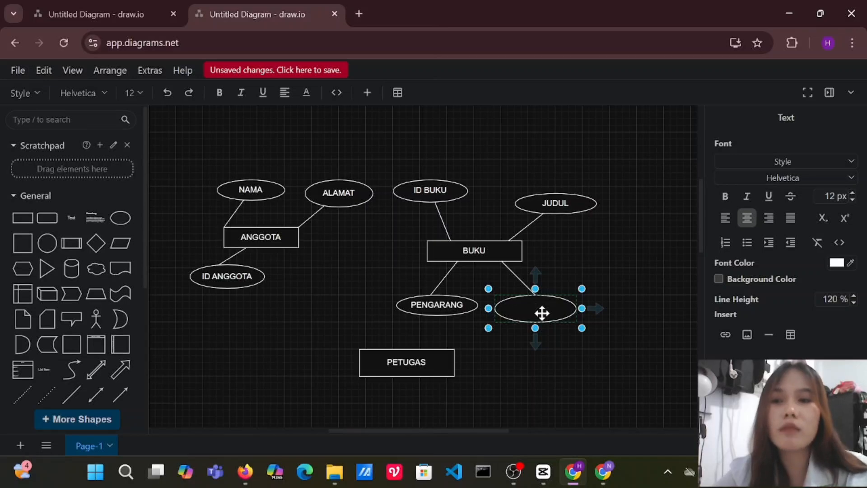
{"action": "type", "text": "PENERBIT"}
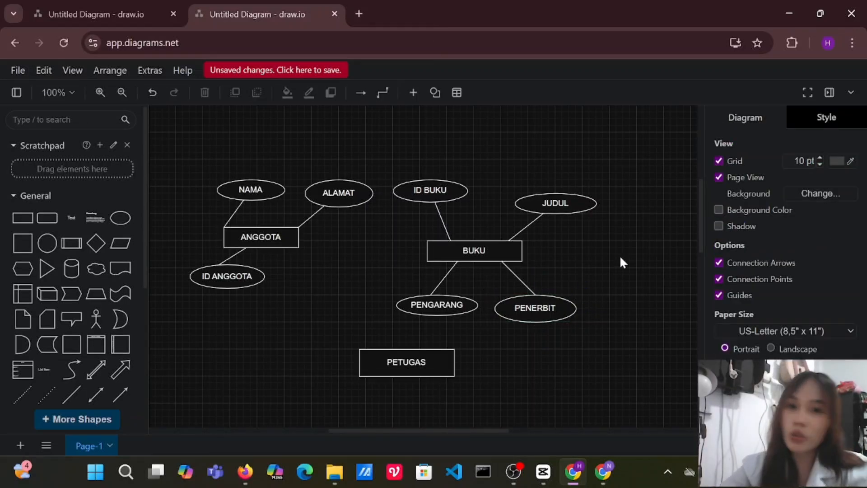
Move the PETUGAS rectangle down and to the left, and place a copy of the ID BUKU group with its line touching PETUGAS's upper edge.
{"action": "left_click_drag", "start_coordinate": [422, 365], "coordinate": [361, 396]}
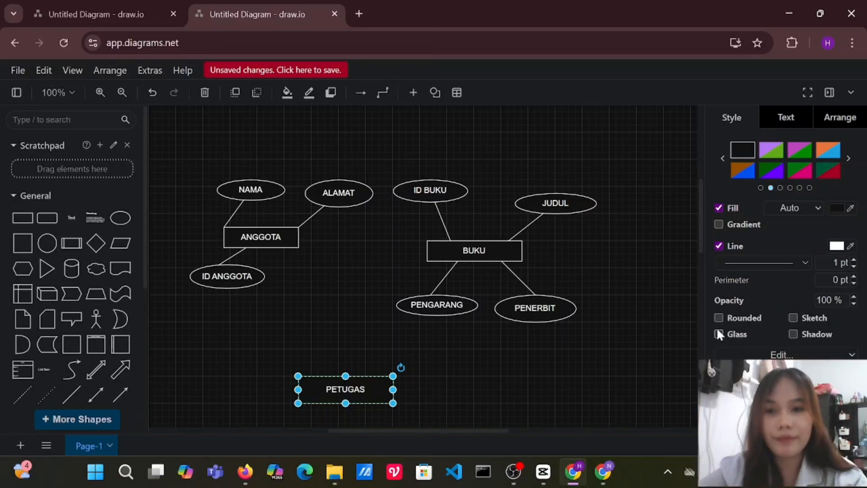
{"action": "left_click", "coordinate": [443, 195]}
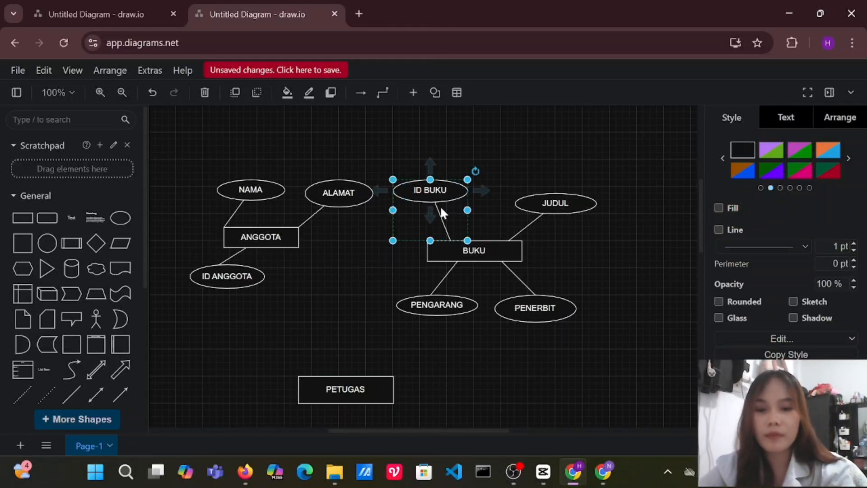
{"action": "left_click_drag", "start_coordinate": [441, 204], "coordinate": [303, 330]}
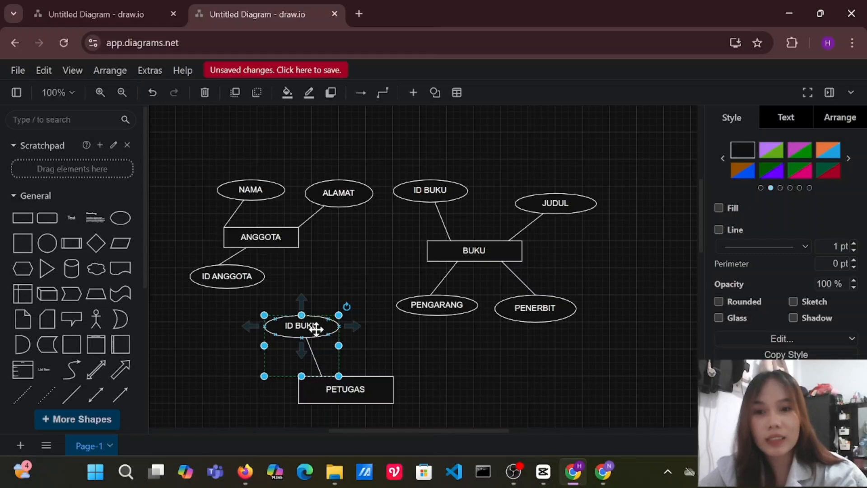
Change the label of the copied ellipse above PETUGAS to ID PETUGAS.
{"action": "double_click", "coordinate": [311, 326]}
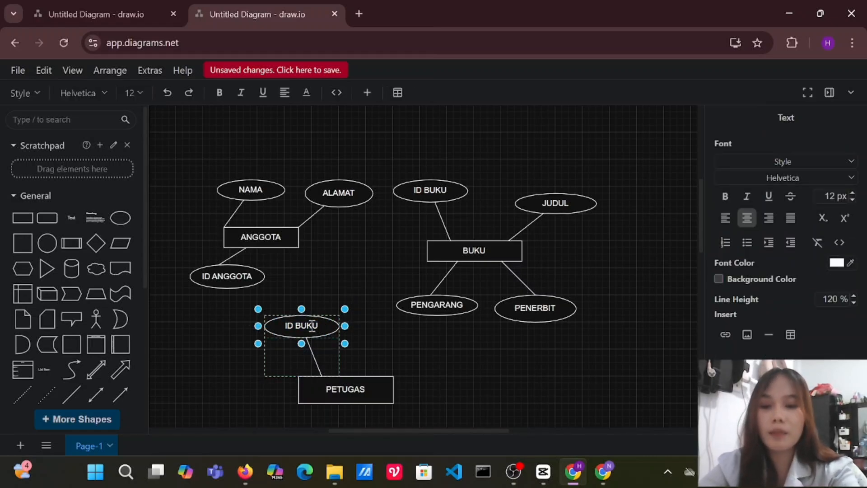
{"action": "key", "text": "BackSpace"}
{"action": "key", "text": "BackSpace"}
{"action": "key", "text": "BackSpace"}
{"action": "key", "text": "BackSpace"}
{"action": "key", "text": "BackSpace"}
{"action": "key", "text": "BackSpace"}
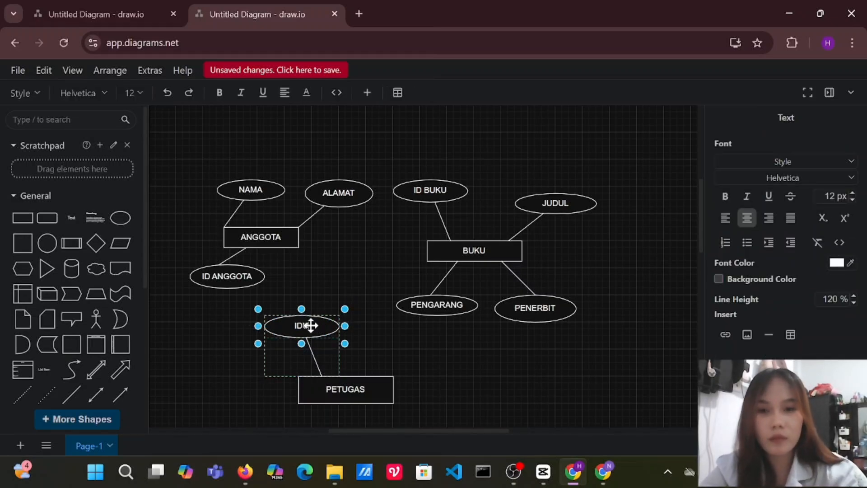
{"action": "type", "text": "PETUGAS"}
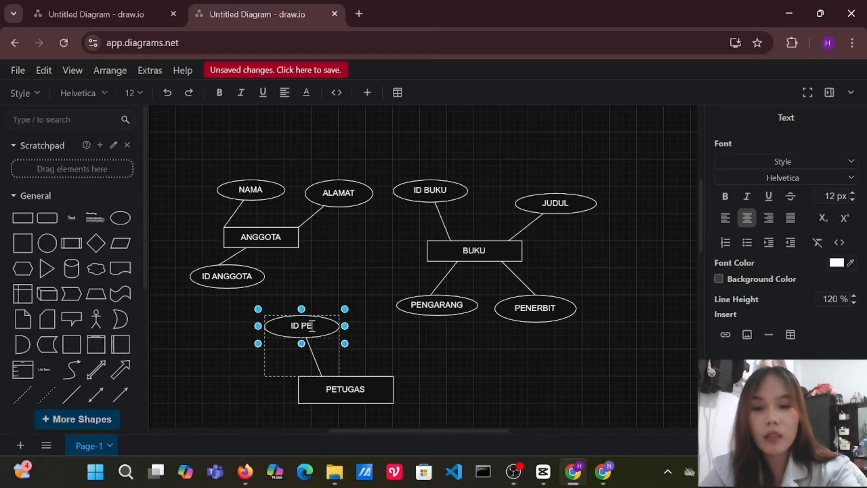
Place a copy of the JUDUL ellipse with its line beside PETUGAS and label the copied ellipse NAMA.
{"action": "left_click", "coordinate": [547, 216]}
{"action": "left_click", "coordinate": [536, 206]}
{"action": "left_click_drag", "start_coordinate": [536, 206], "coordinate": [476, 372]}
{"action": "double_click", "coordinate": [490, 366]}
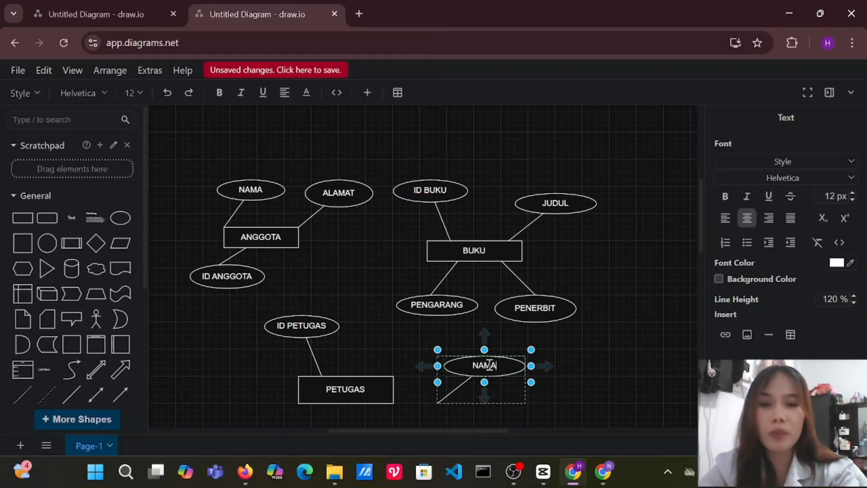
{"action": "type", "text": "NAMA"}
{"action": "left_click", "coordinate": [522, 296]}
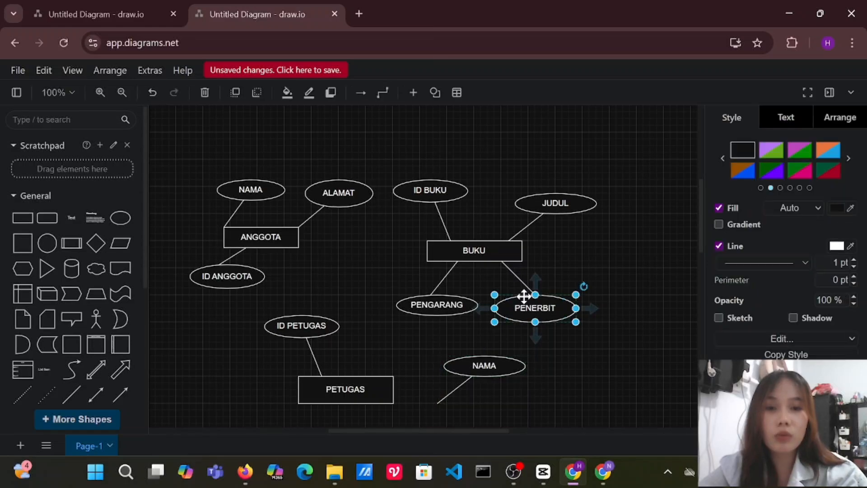
Place a copy of the PENGARANG ellipse with its line next to the new NAMA ellipse and label it JABATAN.
{"action": "left_click", "coordinate": [440, 292]}
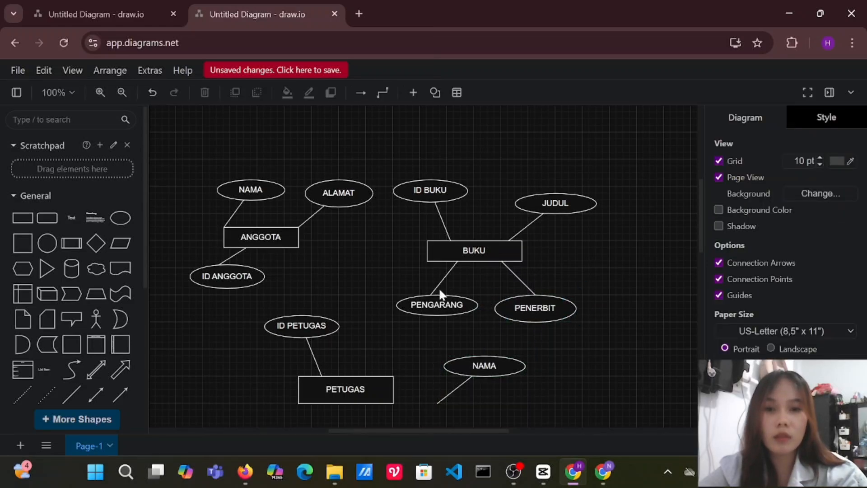
{"action": "left_click", "coordinate": [435, 286]}
{"action": "left_click_drag", "start_coordinate": [435, 286], "coordinate": [568, 374]}
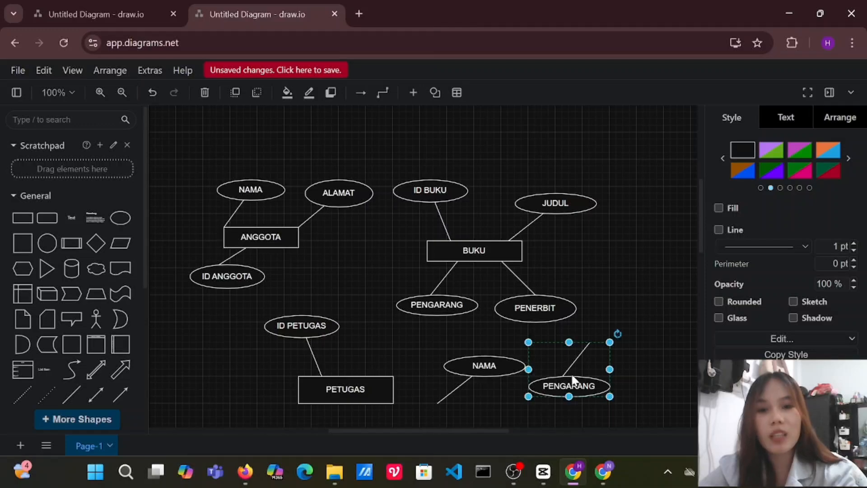
{"action": "double_click", "coordinate": [580, 387]}
{"action": "type", "text": "JABATAN"}
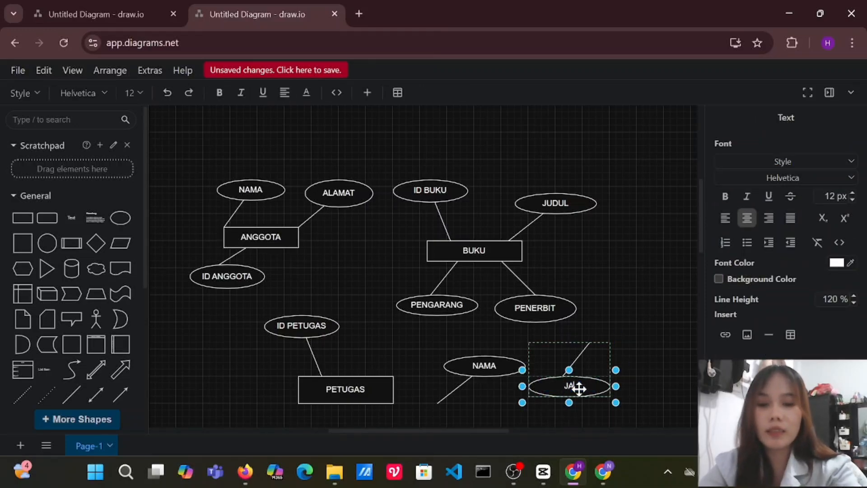
{"action": "left_click", "coordinate": [600, 365]}
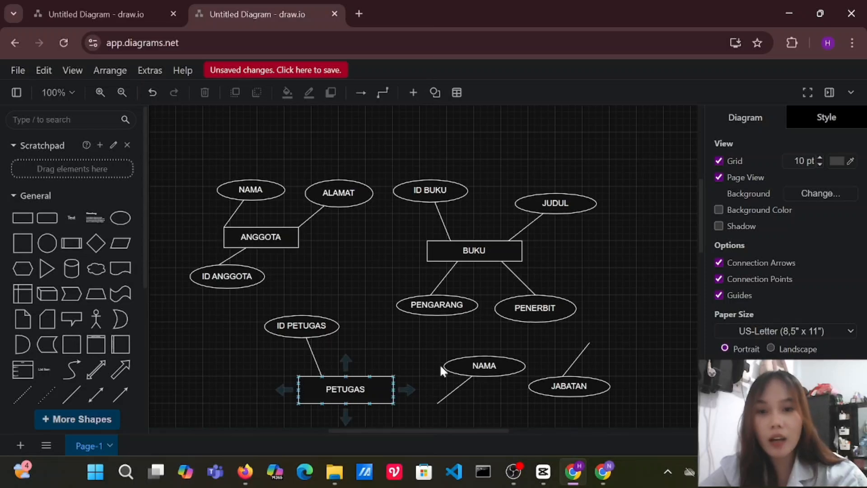
Move the NAMA group so its line meets PETUGAS's upper edge, and the JABATAN group so its line meets the lower edge.
{"action": "left_click_drag", "start_coordinate": [492, 369], "coordinate": [436, 345]}
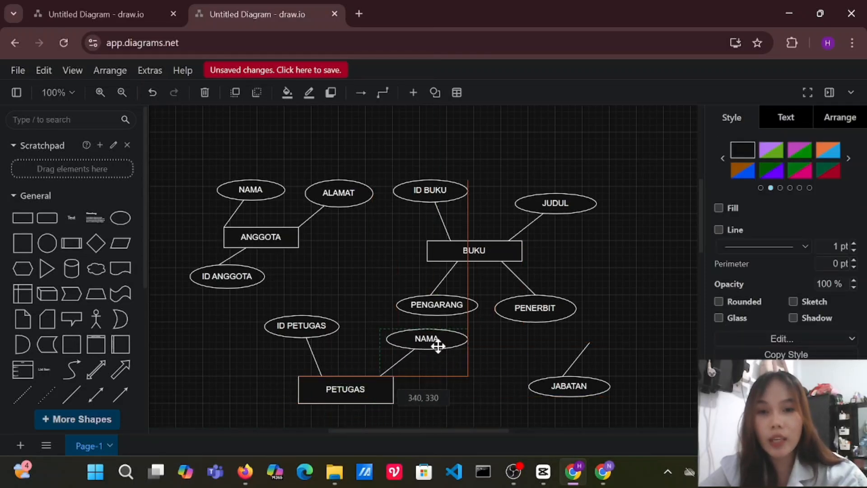
{"action": "left_click_drag", "start_coordinate": [552, 383], "coordinate": [304, 391]}
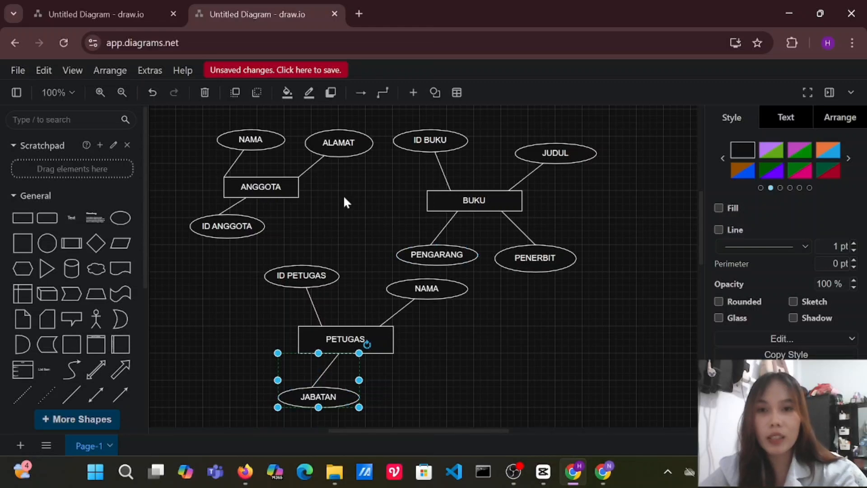
Group the ANGGOTA, BUKU and PETUGAS entities each with their attributes, shrink the groups and spread them apart on the canvas.
{"action": "left_click", "coordinate": [271, 188]}
{"action": "left_click_drag", "start_coordinate": [375, 131], "coordinate": [582, 230]}
{"action": "left_click", "coordinate": [436, 144]}
{"action": "key", "text": "ctrl+g"}
{"action": "left_click_drag", "start_coordinate": [513, 176], "coordinate": [541, 174]}
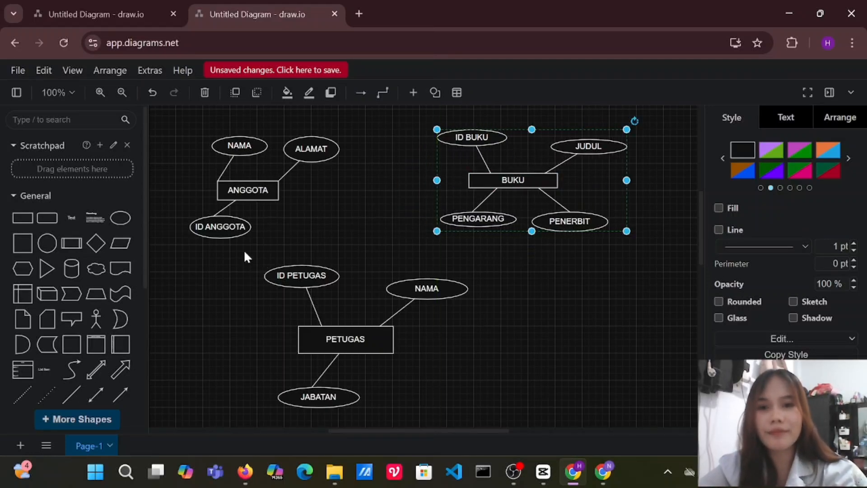
{"action": "left_click_drag", "start_coordinate": [244, 256], "coordinate": [447, 294]}
{"action": "key", "text": "ctrl+g"}
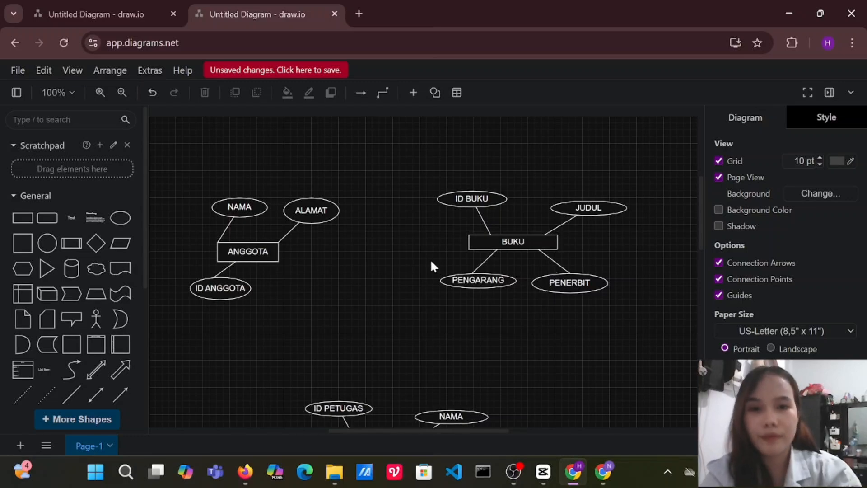
Add a horizontal arrow between ANGGOTA and BUKU, and move the ANGGOTA group slightly up and to the left.
{"action": "mouse_move", "coordinate": [62, 258]}
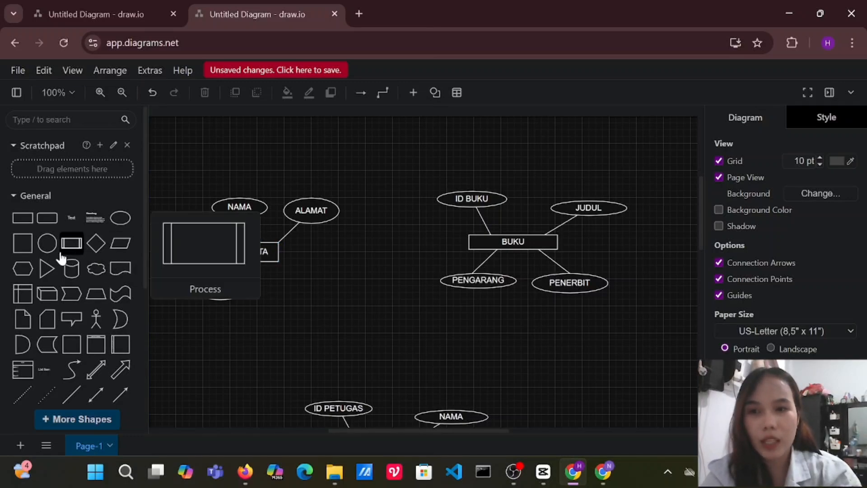
{"action": "left_click", "coordinate": [119, 394]}
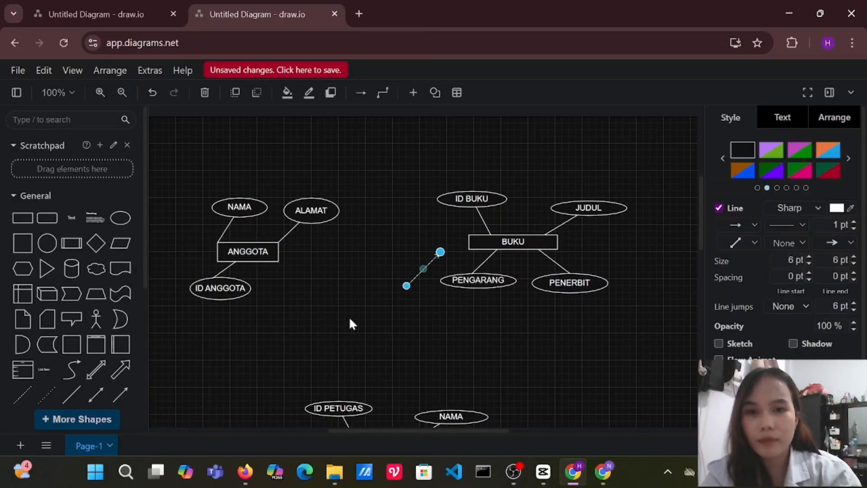
{"action": "left_click_drag", "start_coordinate": [406, 289], "coordinate": [281, 251]}
{"action": "left_click", "coordinate": [261, 225]}
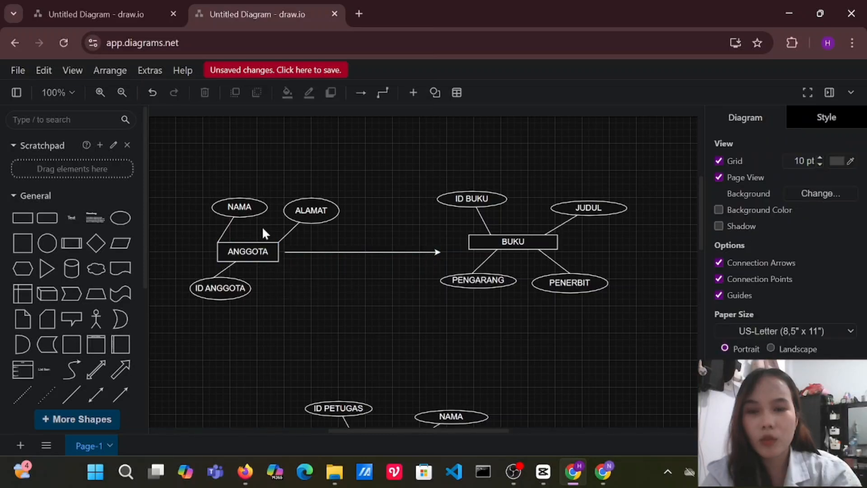
{"action": "left_click_drag", "start_coordinate": [246, 208], "coordinate": [243, 199]}
{"action": "left_click_drag", "start_coordinate": [376, 249], "coordinate": [381, 241]}
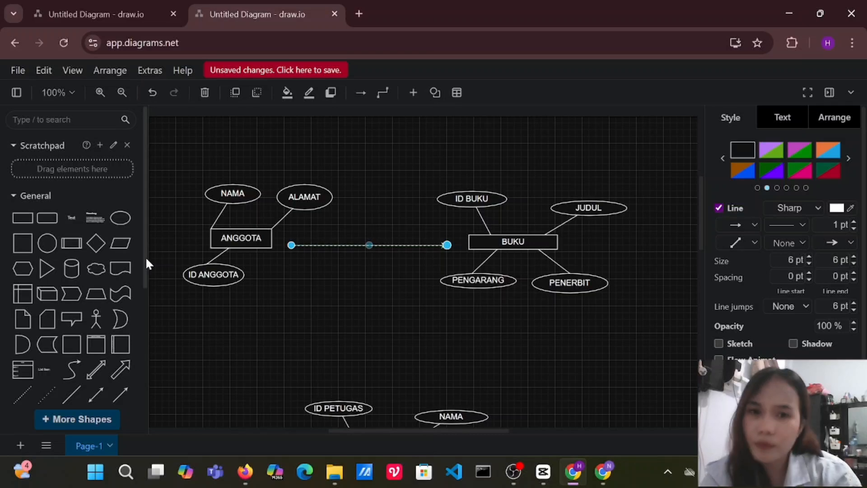
Place a diamond midway between ANGGOTA and BUKU, and shorten the arrow so it runs from the diamond to BUKU.
{"action": "left_click", "coordinate": [96, 254]}
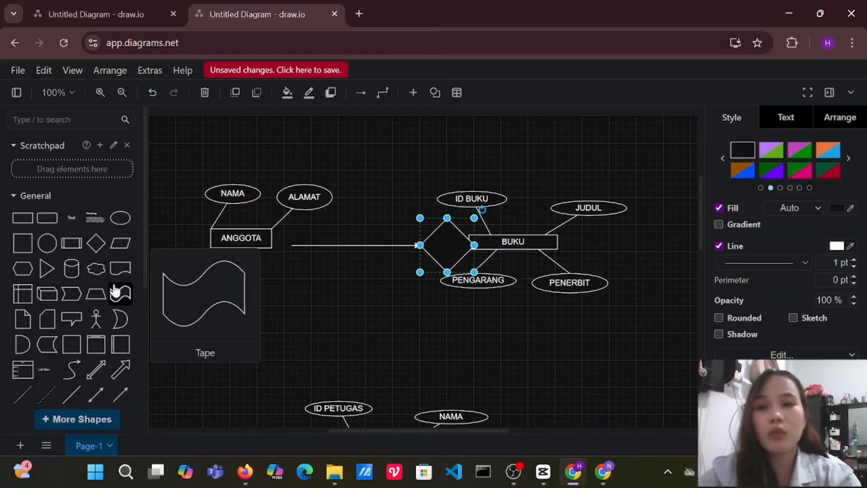
{"action": "left_click_drag", "start_coordinate": [457, 242], "coordinate": [375, 242]}
{"action": "mouse_move", "coordinate": [311, 245]}
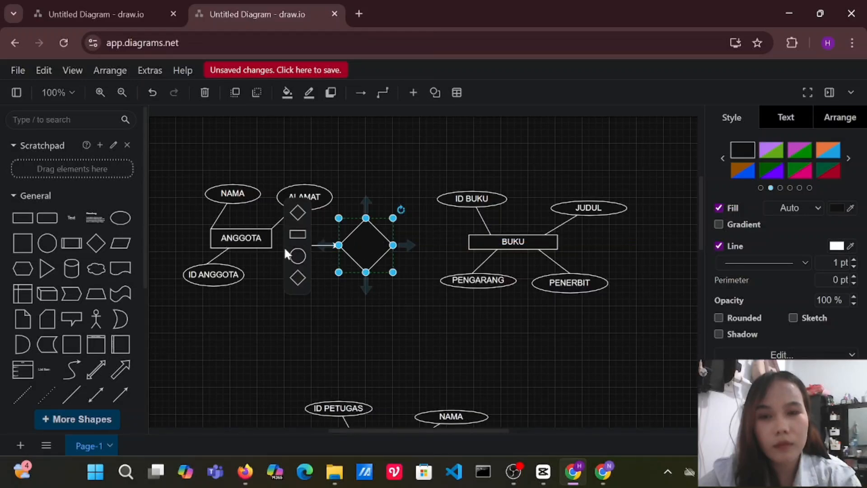
{"action": "left_click_drag", "start_coordinate": [313, 245], "coordinate": [404, 249]}
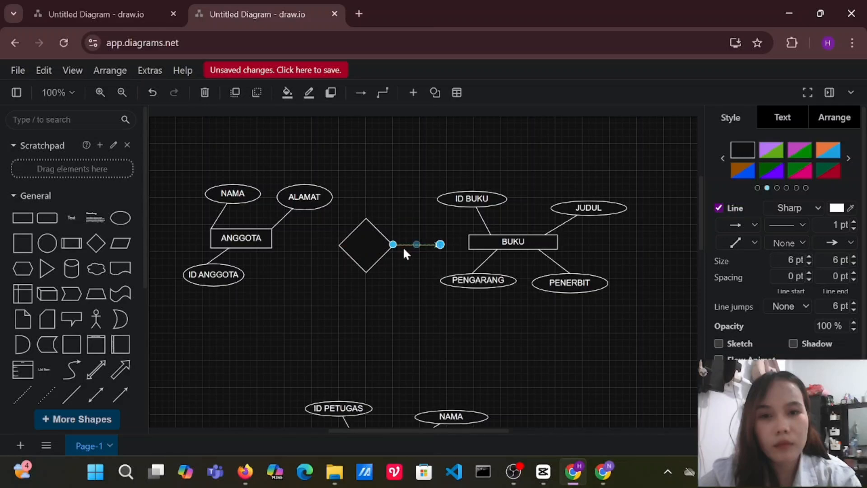
{"action": "mouse_move", "coordinate": [463, 245]}
{"action": "left_mouse_down"}
{"action": "mouse_move", "coordinate": [456, 252]}
{"action": "mouse_move", "coordinate": [465, 247]}
{"action": "left_mouse_up"}
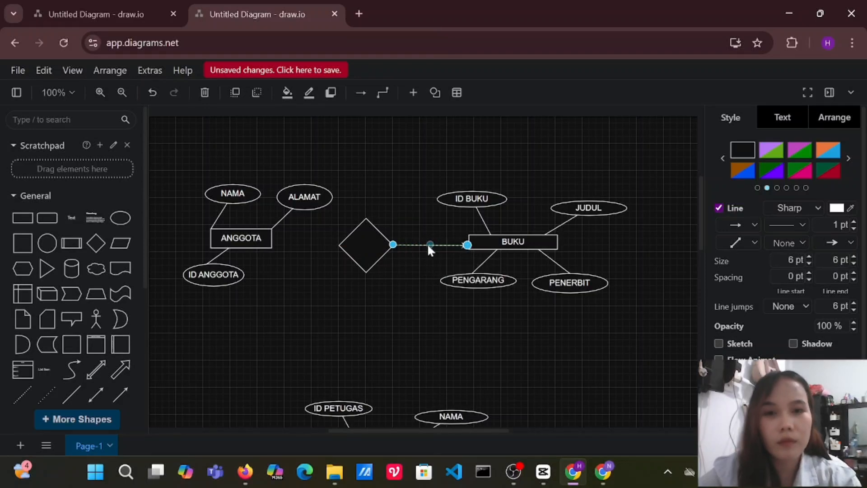
Add a plain horizontal line connecting ANGGOTA's right edge to the diamond's left corner.
{"action": "left_click", "coordinate": [72, 394]}
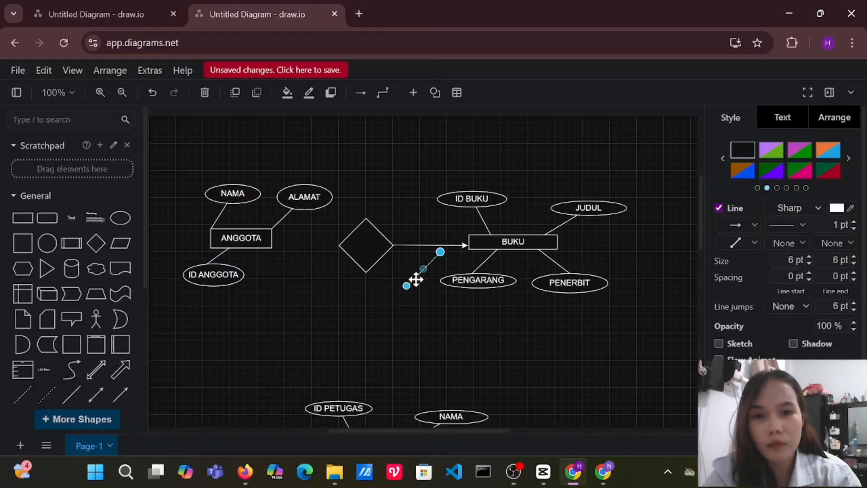
{"action": "left_click_drag", "start_coordinate": [417, 280], "coordinate": [294, 247]}
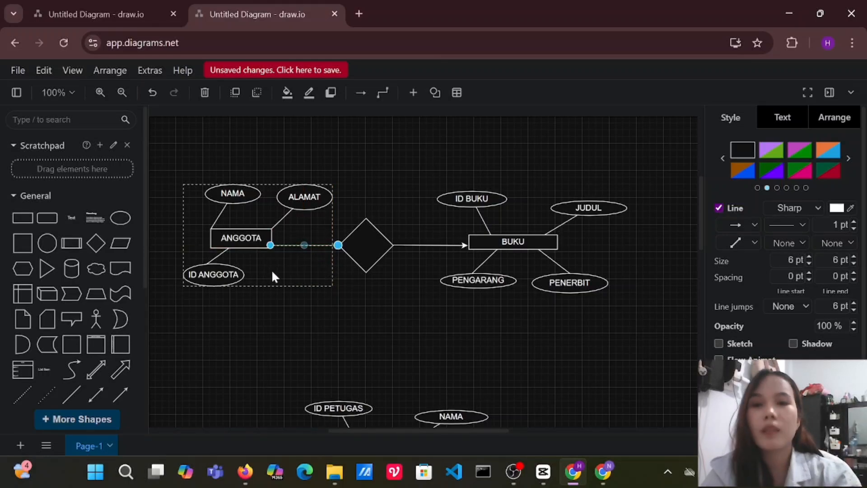
{"action": "left_click", "coordinate": [269, 299]}
Insert a circle and a triangle, shrink the triangle and place it at ANGGOTA's right edge where the diamond's line starts.
{"action": "mouse_move", "coordinate": [123, 239]}
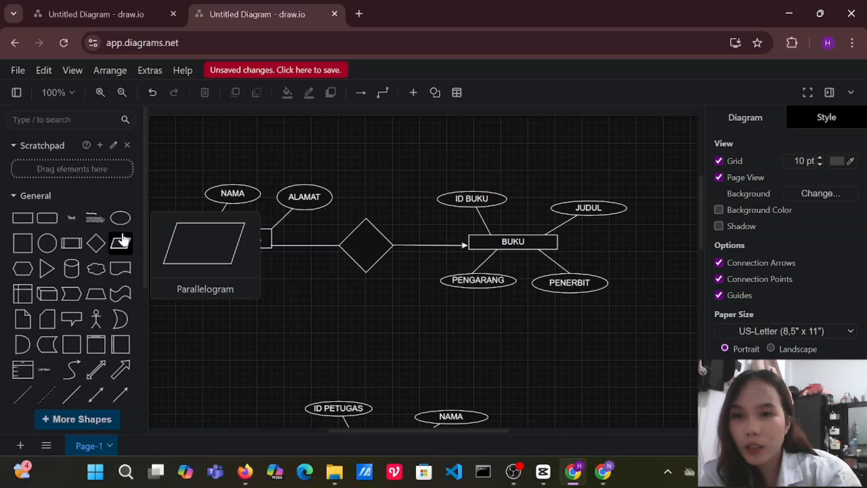
{"action": "left_click", "coordinate": [47, 243]}
{"action": "mouse_move", "coordinate": [45, 273]}
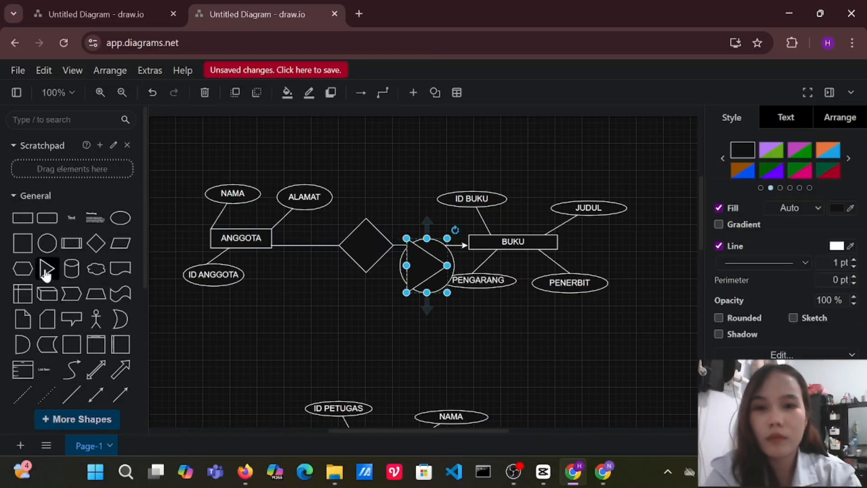
{"action": "left_click_drag", "start_coordinate": [46, 273], "coordinate": [286, 248]}
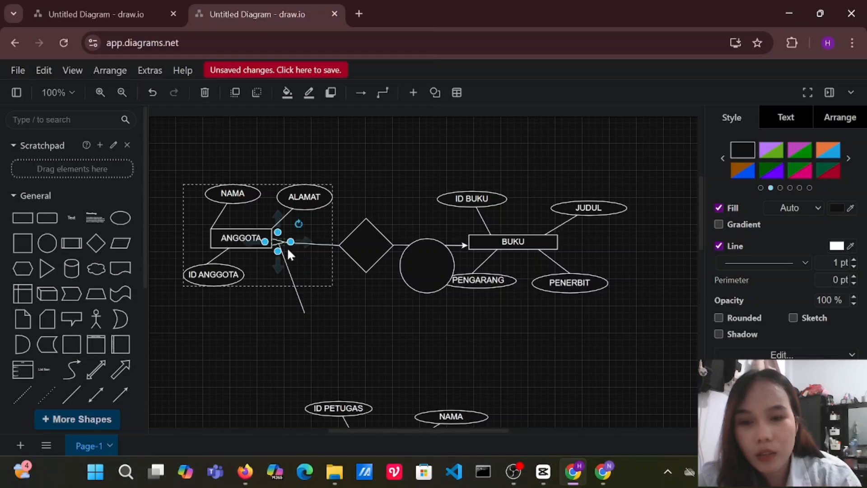
Undo the triangle's placement and try again to move it onto the start of the line at ANGGOTA.
{"action": "key", "text": "ctrl+z"}
{"action": "left_click_drag", "start_coordinate": [304, 299], "coordinate": [289, 283]}
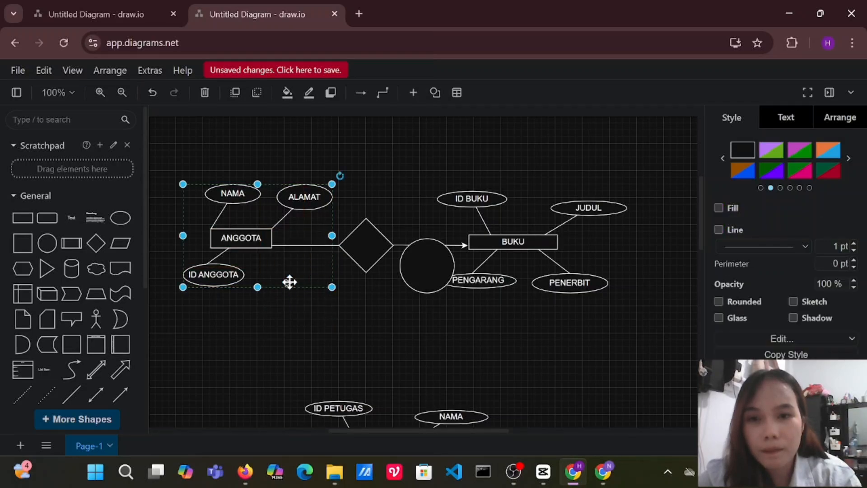
{"action": "double_click", "coordinate": [289, 282]}
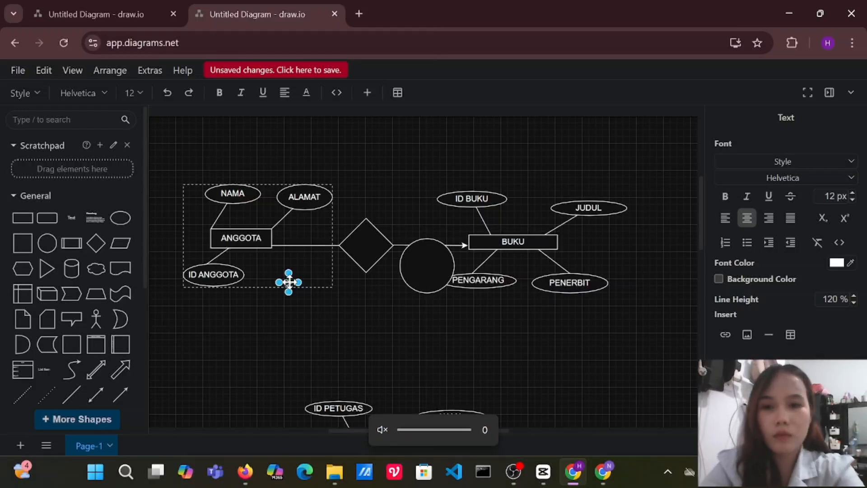
{"action": "left_click", "coordinate": [290, 284]}
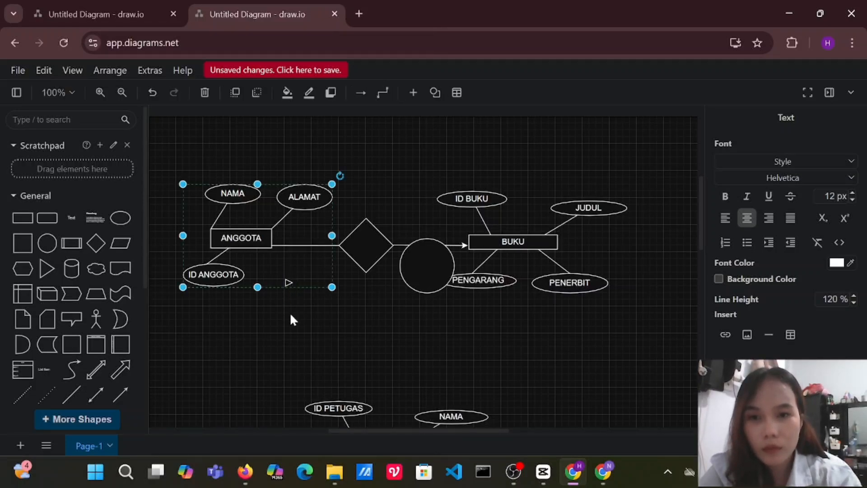
{"action": "mouse_move", "coordinate": [289, 283]}
{"action": "left_mouse_down"}
{"action": "mouse_move", "coordinate": [289, 320]}
{"action": "mouse_move", "coordinate": [291, 282]}
{"action": "left_mouse_up"}
{"action": "left_click", "coordinate": [289, 282]}
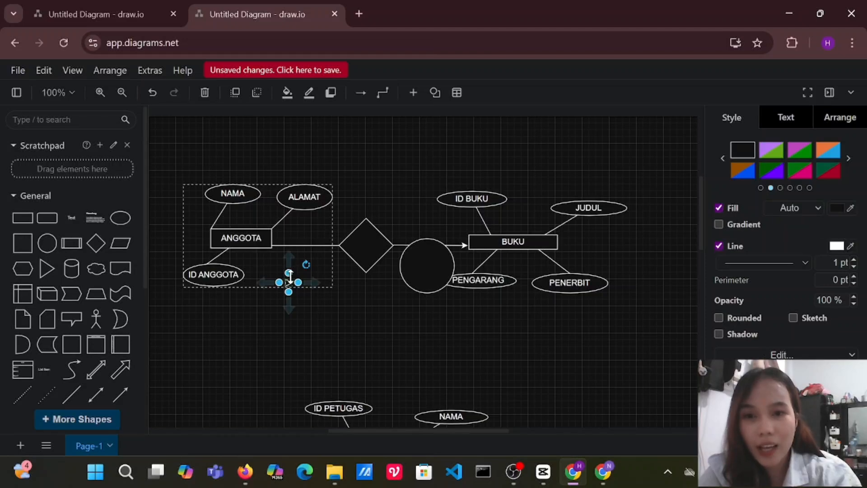
{"action": "left_click_drag", "start_coordinate": [305, 264], "coordinate": [274, 245]}
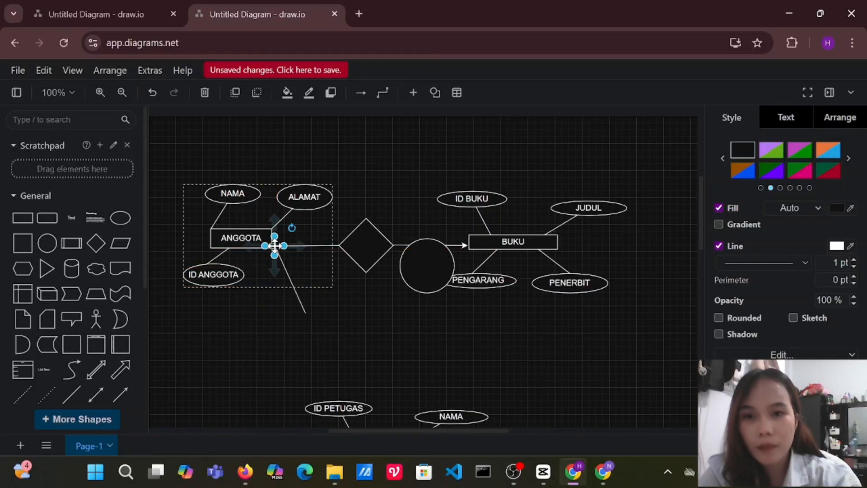
{"action": "left_click", "coordinate": [275, 373]}
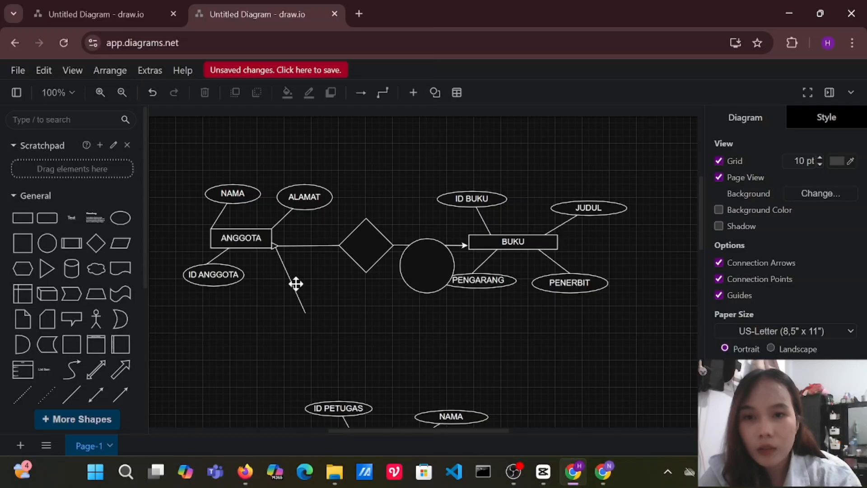
Undo the stray text labels added below ANGGOTA together with the triangle's last move.
{"action": "left_click", "coordinate": [304, 310]}
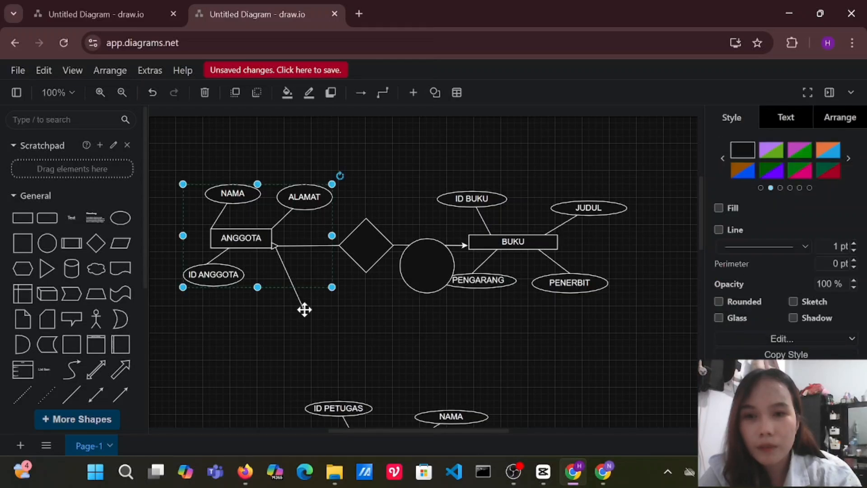
{"action": "double_click", "coordinate": [304, 310]}
{"action": "left_click", "coordinate": [288, 285]}
{"action": "double_click", "coordinate": [289, 283]}
{"action": "left_click", "coordinate": [289, 272]}
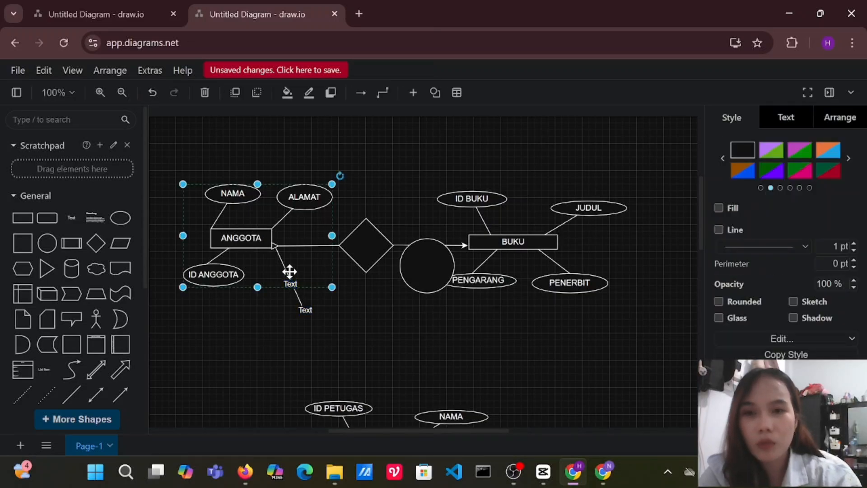
{"action": "left_click", "coordinate": [282, 261]}
{"action": "key", "text": "ctrl+z"}
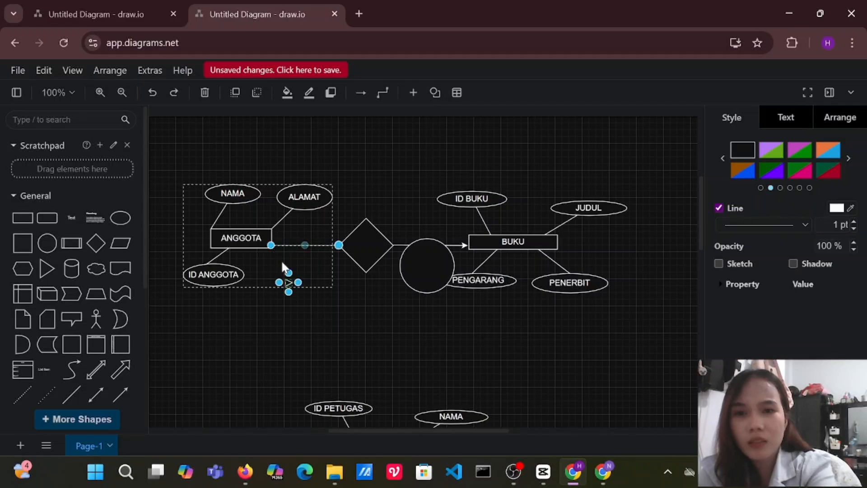
{"action": "left_click", "coordinate": [287, 281]}
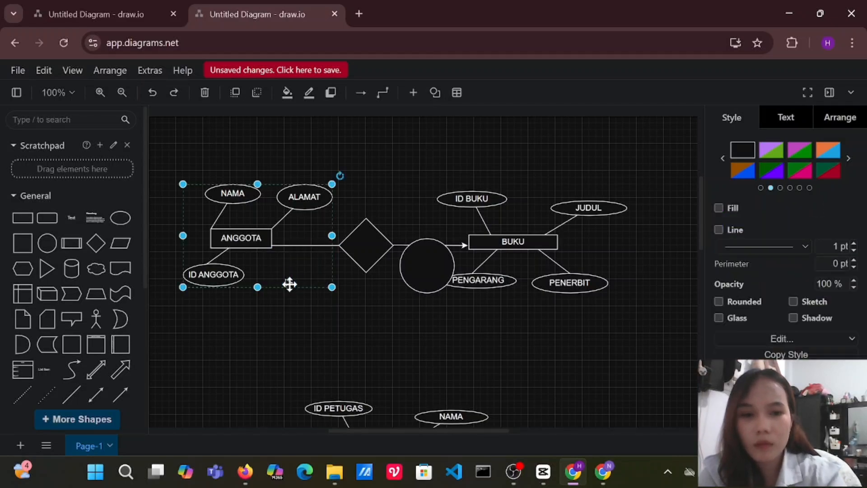
{"action": "key", "text": "Delete"}
{"action": "key", "text": "ctrl+z"}
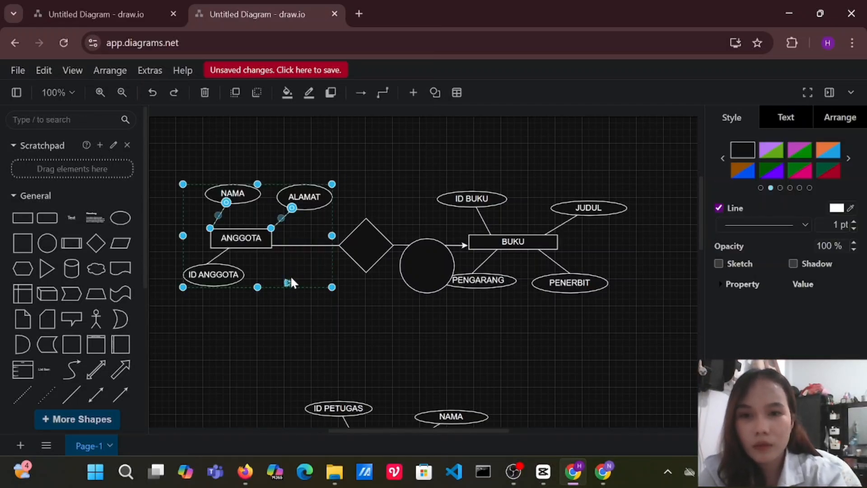
Move the small triangle from inside the ANGGOTA group onto ANGGOTA's right edge, at the start of the diamond's line.
{"action": "left_click", "coordinate": [289, 282]}
{"action": "left_click_drag", "start_coordinate": [289, 282], "coordinate": [274, 244]}
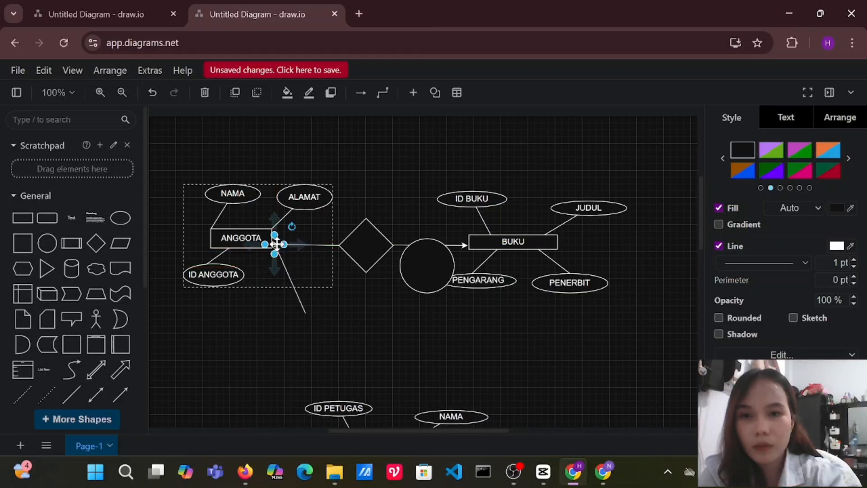
Delete the stray line below ANGGOTA, then shrink the circle and place it on the diamond's line beside the triangle.
{"action": "left_click", "coordinate": [306, 312]}
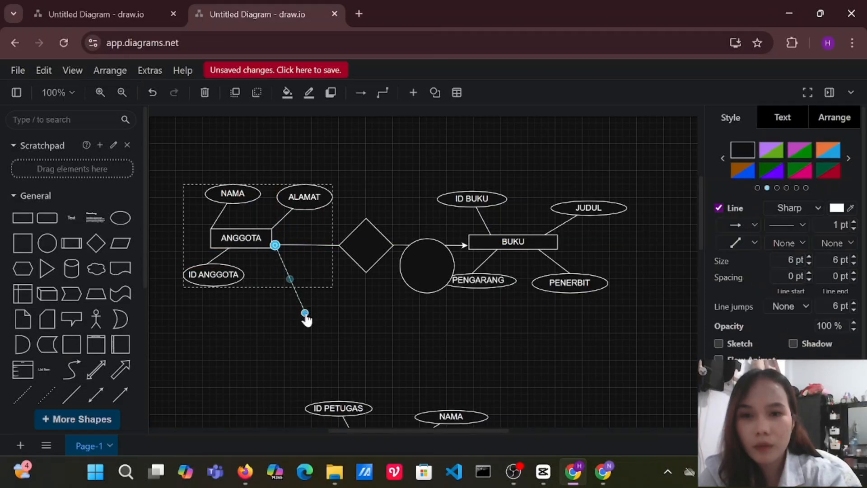
{"action": "key", "text": "Delete"}
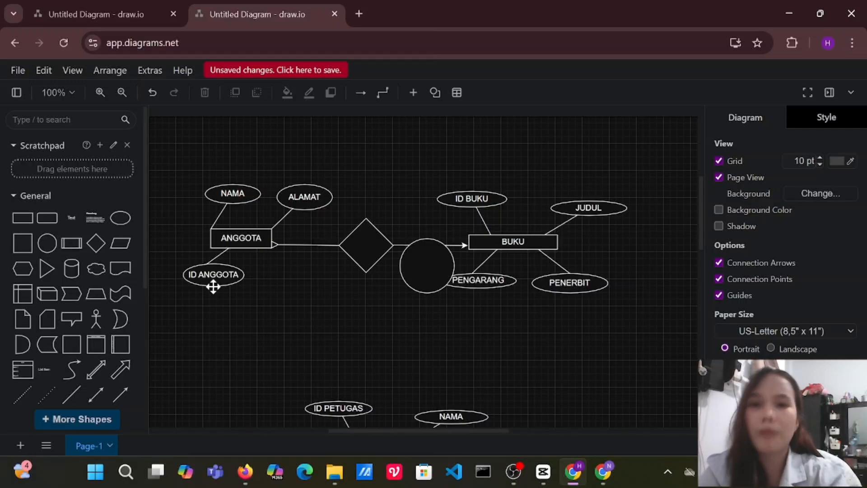
{"action": "left_click_drag", "start_coordinate": [428, 282], "coordinate": [286, 245]}
{"action": "left_click", "coordinate": [362, 320]}
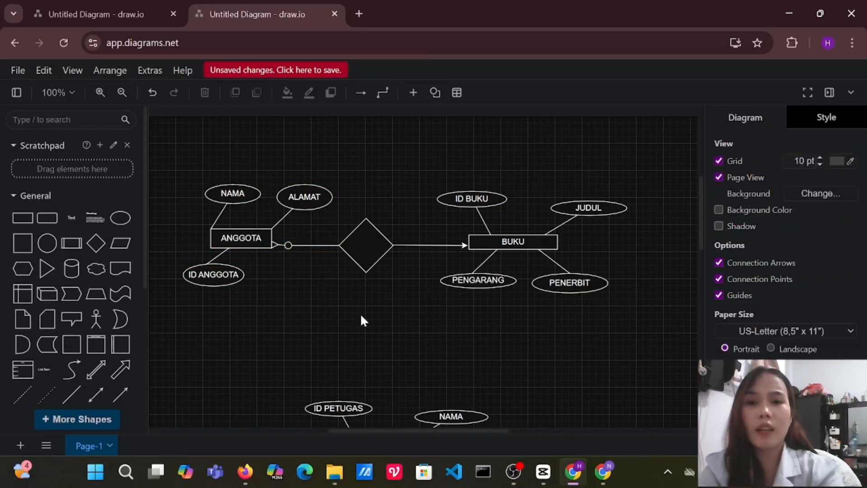
Widen the diamond between ANGGOTA and BUKU to about 170 and flatten its height.
{"action": "left_click", "coordinate": [381, 250]}
{"action": "left_click_drag", "start_coordinate": [393, 246], "coordinate": [433, 245]}
{"action": "left_click_drag", "start_coordinate": [338, 243], "coordinate": [318, 246]}
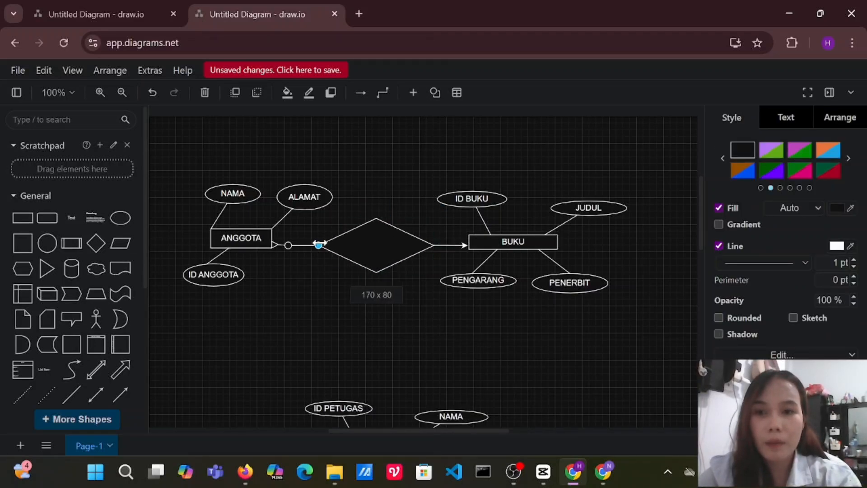
{"action": "left_click_drag", "start_coordinate": [376, 272], "coordinate": [373, 237]}
Label the diamond between ANGGOTA and BUKU "MEMINJAM".
{"action": "double_click", "coordinate": [373, 238]}
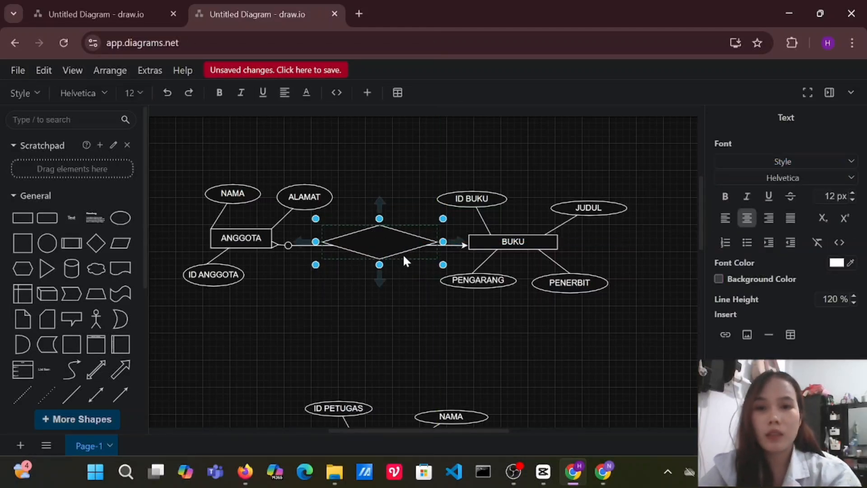
{"action": "type", "text": "memi"}
{"action": "key", "text": "BackSpace"}
{"action": "key", "text": "BackSpace"}
{"action": "key", "text": "BackSpace"}
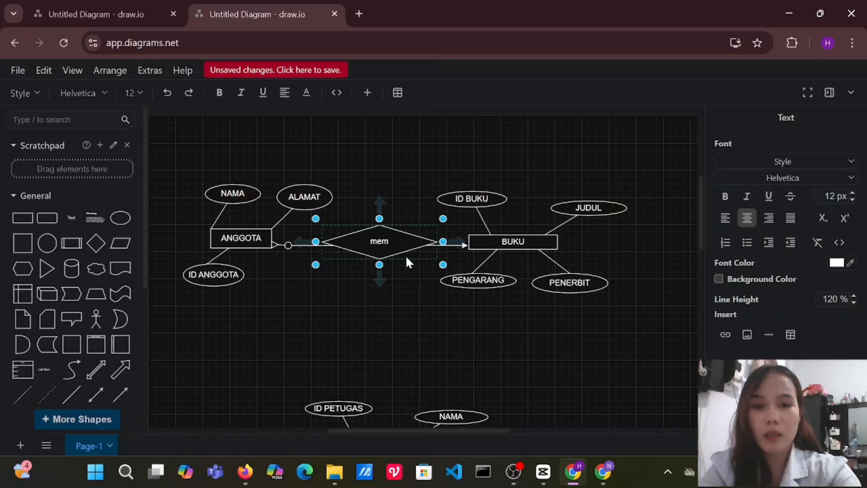
{"action": "key", "text": "BackSpace"}
{"action": "type", "text": "MEMINJAM"}
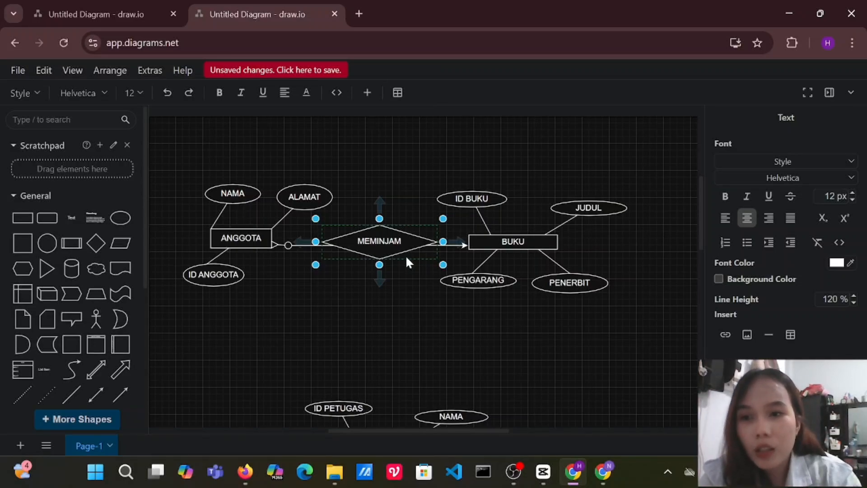
Move the PETUGAS group with its attribute ellipses slightly up, closer to the ANGGOTA and BUKU row.
{"action": "left_click", "coordinate": [353, 408]}
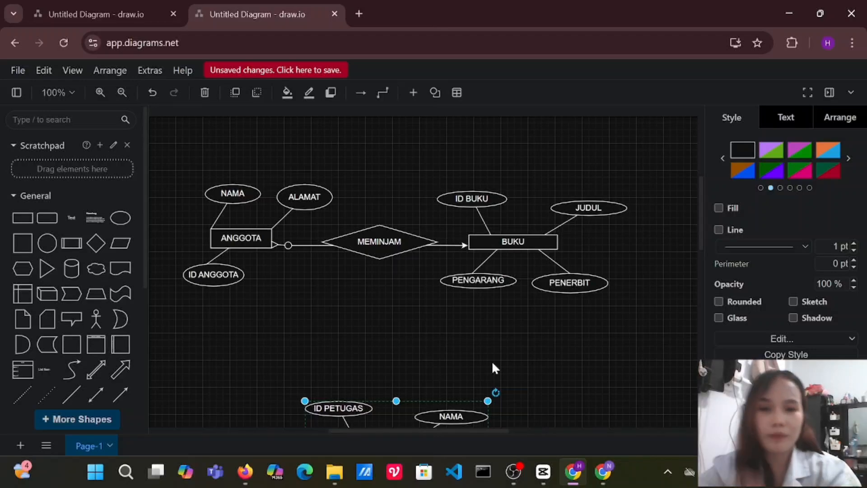
{"action": "left_click_drag", "start_coordinate": [430, 412], "coordinate": [437, 378]}
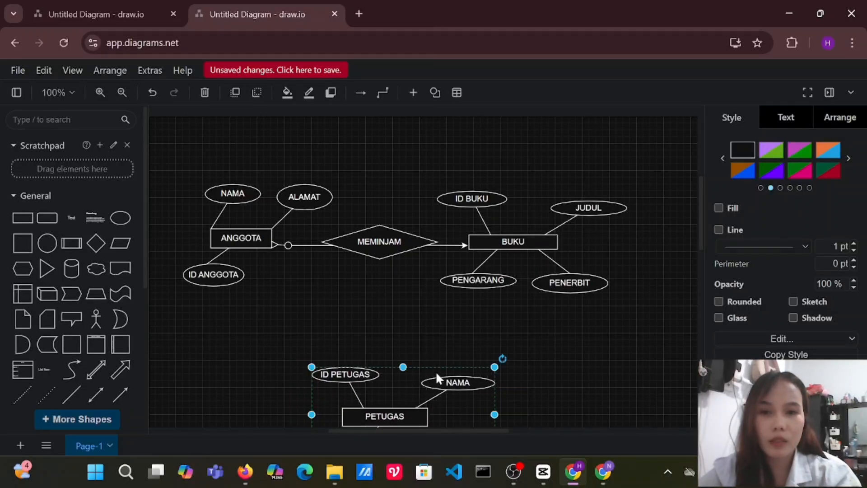
{"action": "scroll", "coordinate": [570, 291], "scroll_direction": "down", "scroll_amount": 2}
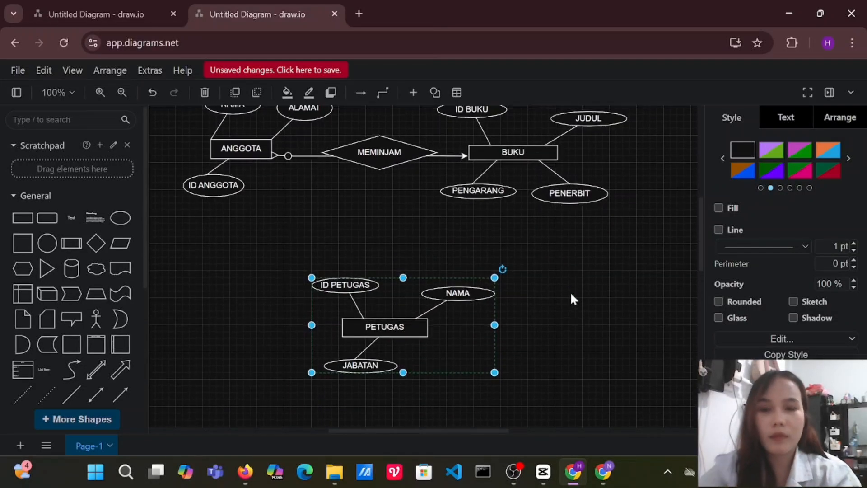
Draw a horizontal line out from PETUGAS's left edge and a directional connector from its end up to ANGGOTA.
{"action": "left_click", "coordinate": [71, 395]}
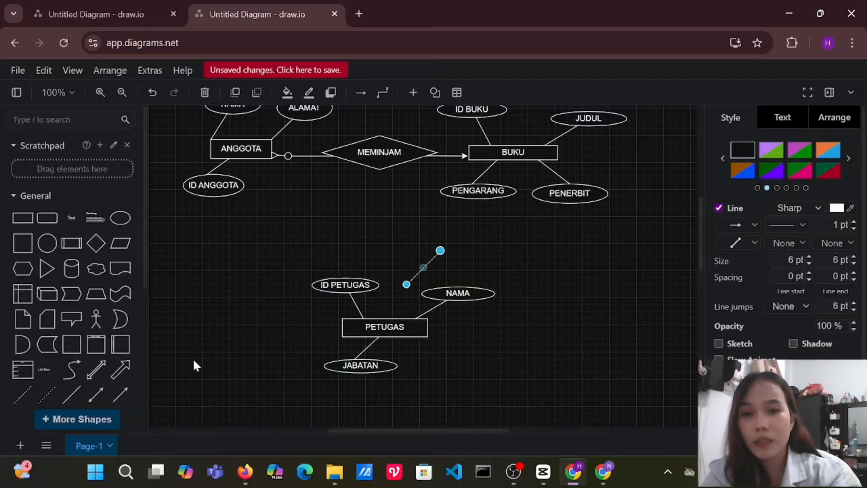
{"action": "left_click_drag", "start_coordinate": [418, 276], "coordinate": [306, 330]}
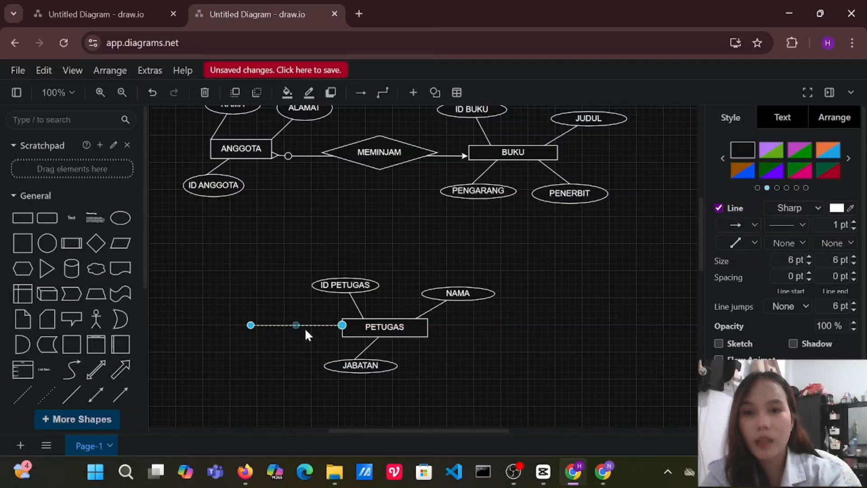
{"action": "left_click", "coordinate": [121, 396]}
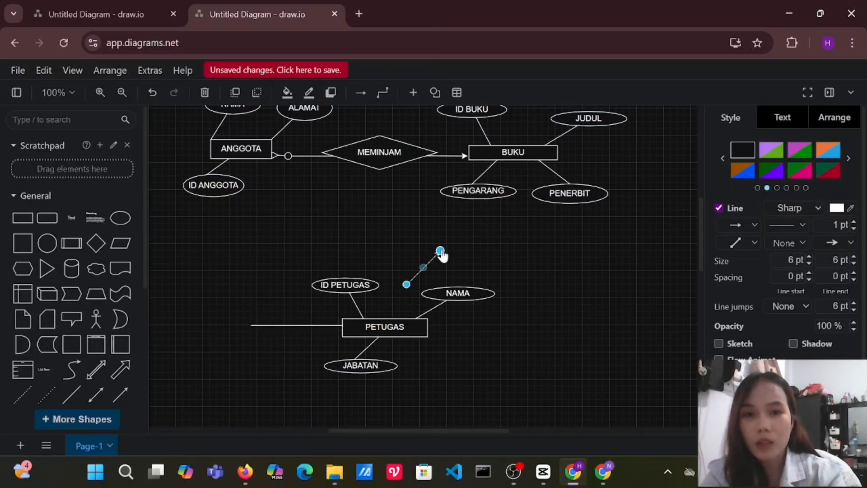
{"action": "left_click_drag", "start_coordinate": [439, 248], "coordinate": [251, 163]}
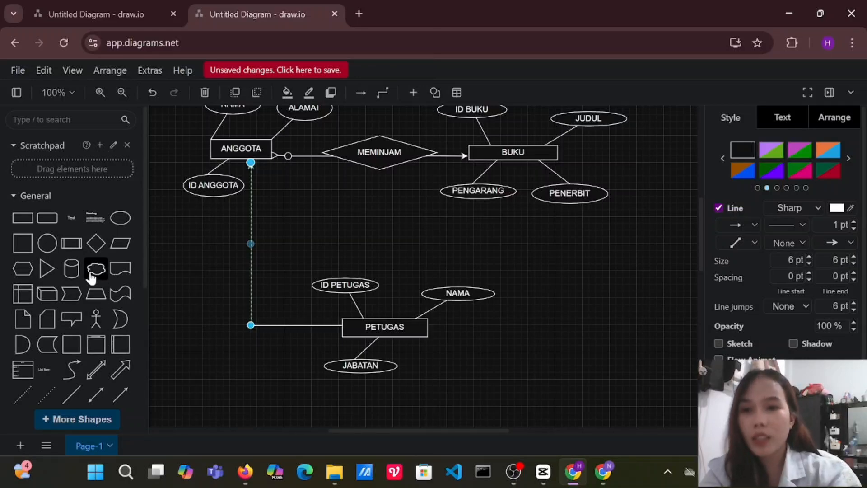
{"action": "left_click", "coordinate": [95, 246]}
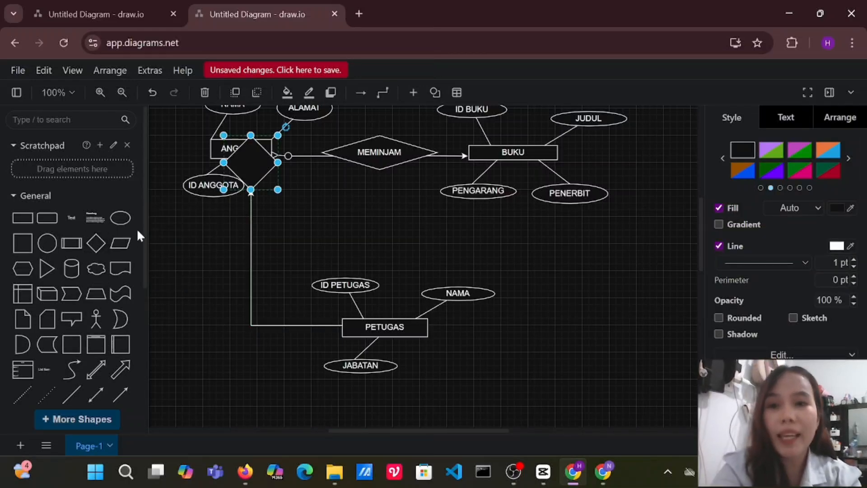
{"action": "left_click_drag", "start_coordinate": [265, 159], "coordinate": [265, 127]}
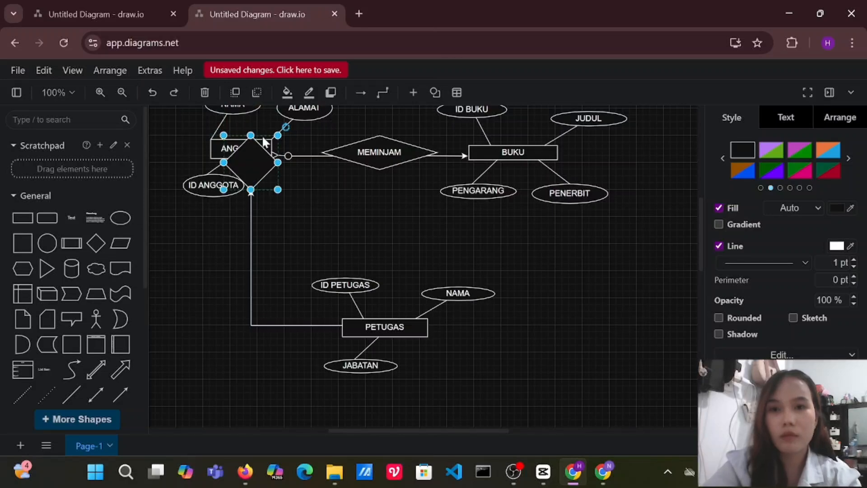
{"action": "key", "text": "ctrl+z"}
Duplicate the MEMINJAM diamond into the space below it, clear the copy's label and rotate it to stand vertically.
{"action": "left_click", "coordinate": [406, 150]}
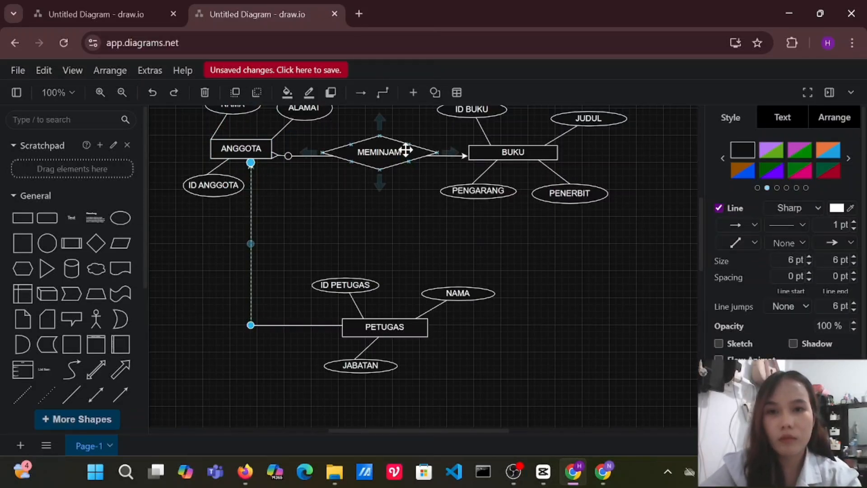
{"action": "key", "text": "ctrl+c"}
{"action": "key", "text": "ctrl+v"}
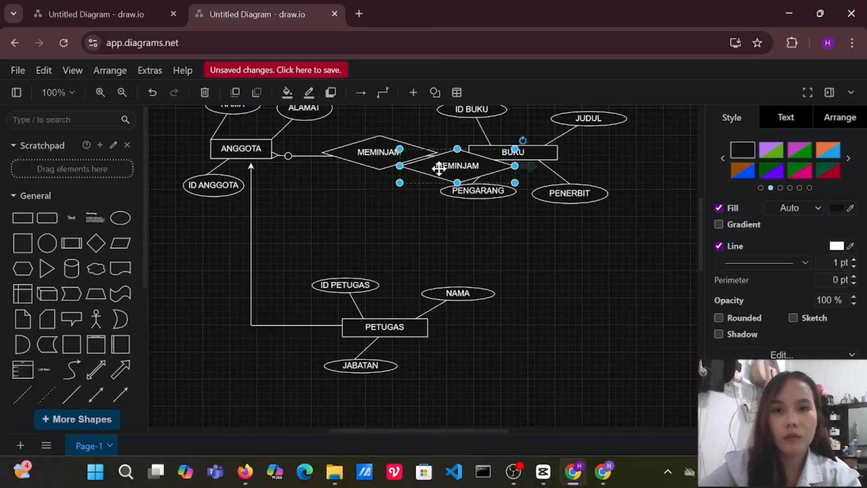
{"action": "left_click_drag", "start_coordinate": [438, 168], "coordinate": [322, 228]}
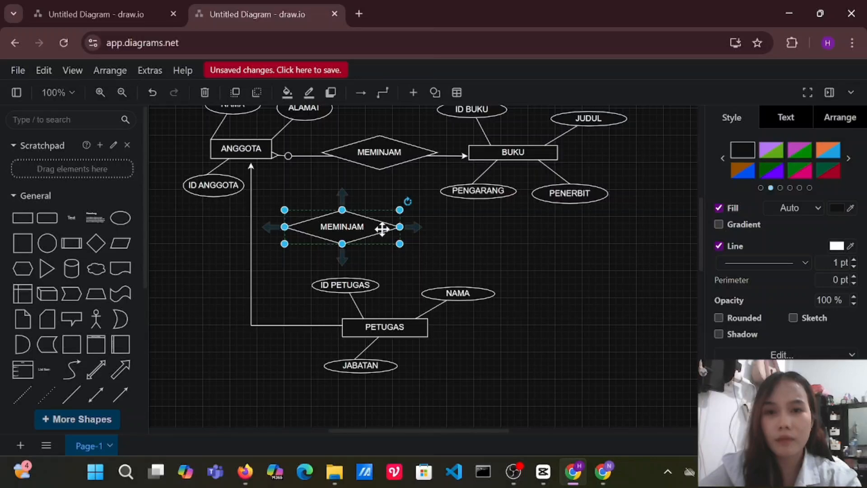
{"action": "double_click", "coordinate": [350, 226]}
{"action": "key", "text": "BackSpace"}
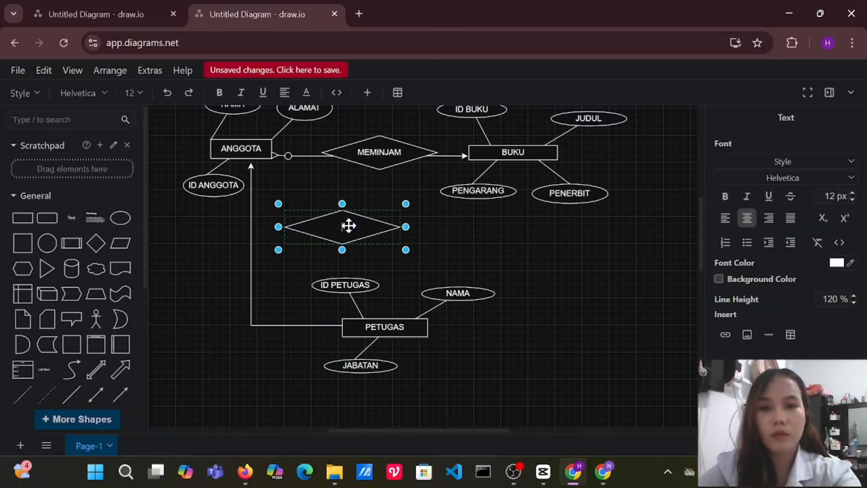
{"action": "left_click_drag", "start_coordinate": [405, 226], "coordinate": [325, 165]}
{"action": "left_click_drag", "start_coordinate": [354, 214], "coordinate": [251, 254]}
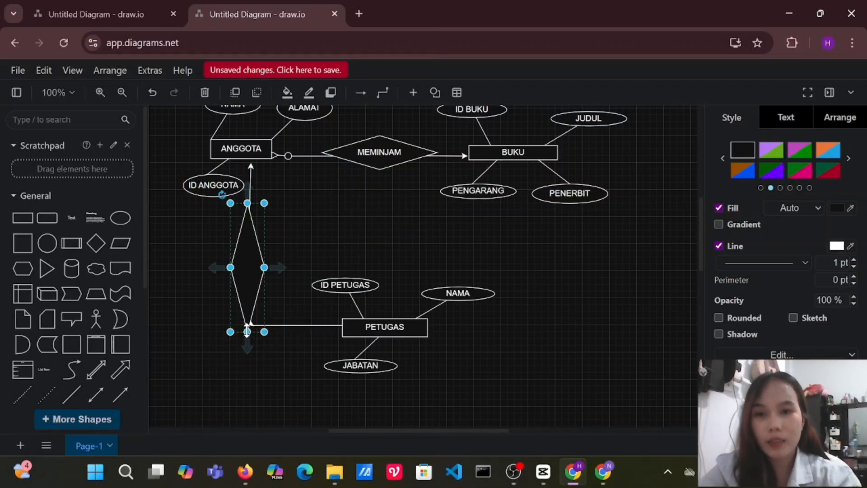
{"action": "left_click_drag", "start_coordinate": [248, 331], "coordinate": [248, 305]}
{"action": "left_click_drag", "start_coordinate": [264, 254], "coordinate": [248, 246]}
{"action": "key", "text": "ctrl+z"}
{"action": "key", "text": "ctrl+z"}
{"action": "key", "text": "ctrl+z"}
{"action": "key", "text": "ctrl+z"}
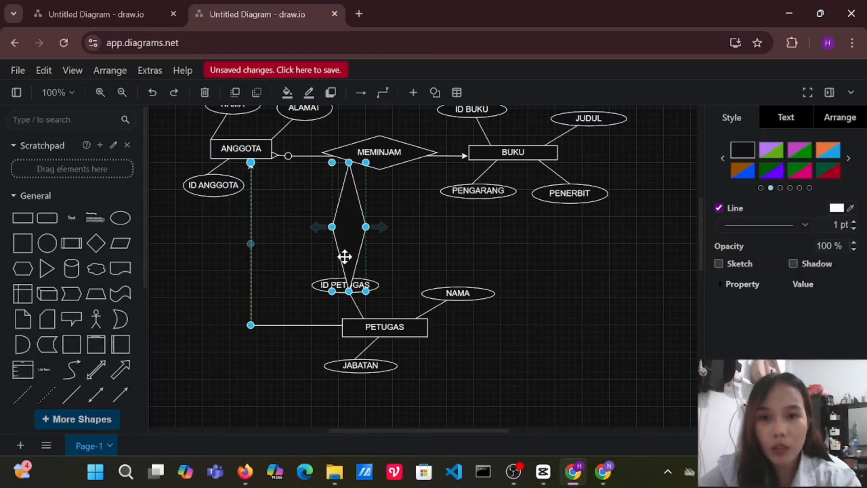
Shrink the vertical diamond and place it on the vertical connector between PETUGAS and ANGGOTA.
{"action": "left_click_drag", "start_coordinate": [356, 224], "coordinate": [384, 240]}
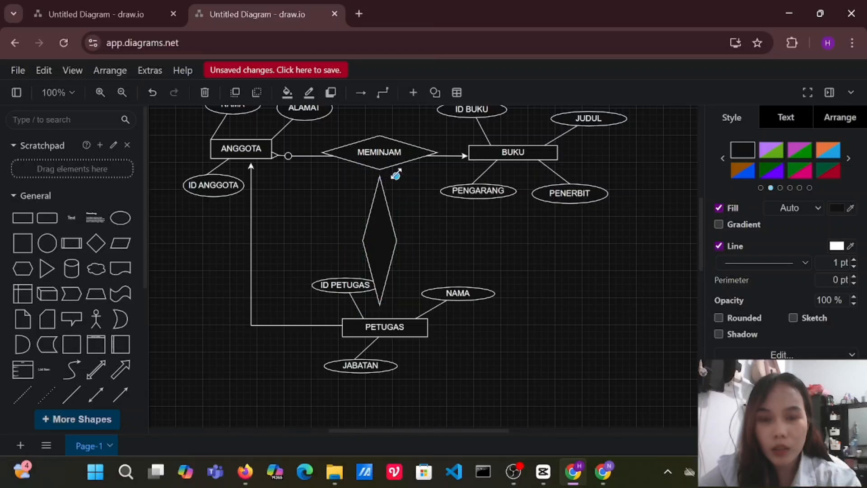
{"action": "left_click_drag", "start_coordinate": [394, 173], "coordinate": [387, 200]}
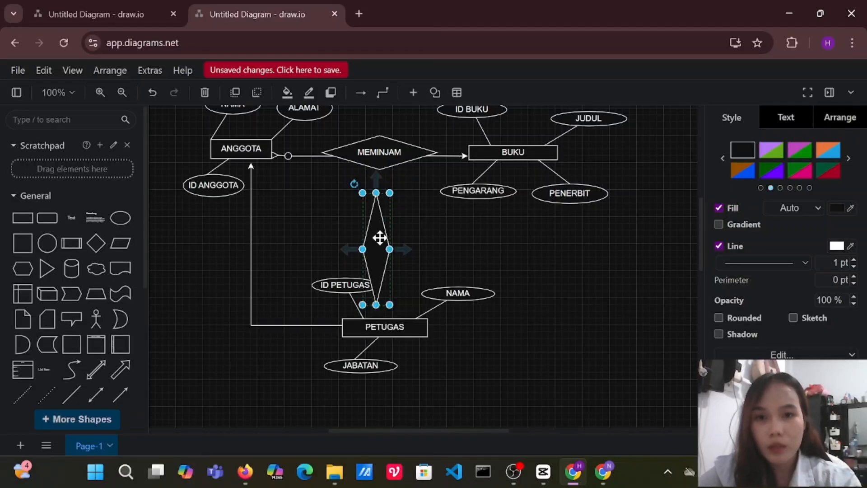
{"action": "left_click_drag", "start_coordinate": [382, 241], "coordinate": [253, 257]}
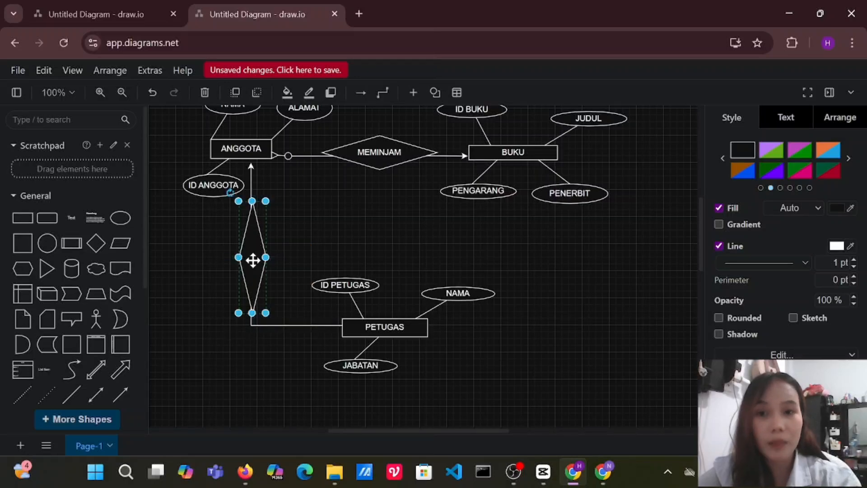
Label the vertical diamond "MELAYANI" and centre it on the vertical connector.
{"action": "double_click", "coordinate": [256, 262]}
{"action": "type", "text": "ME"}
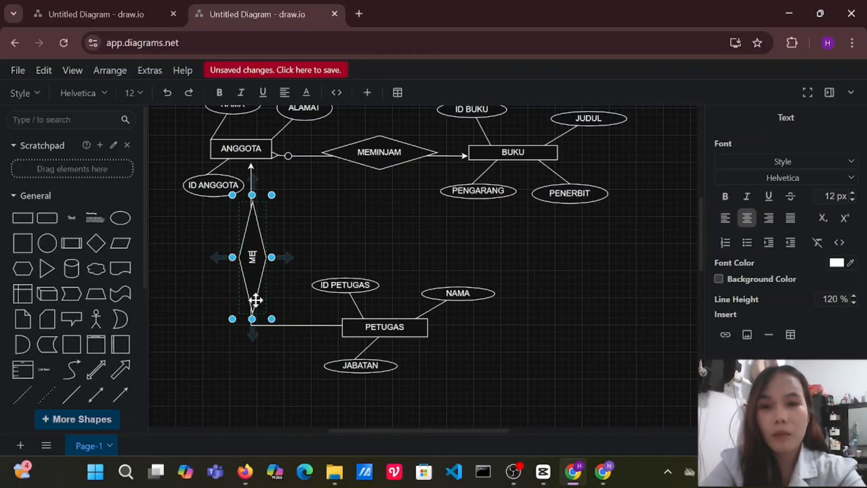
{"action": "type", "text": "LAYANI"}
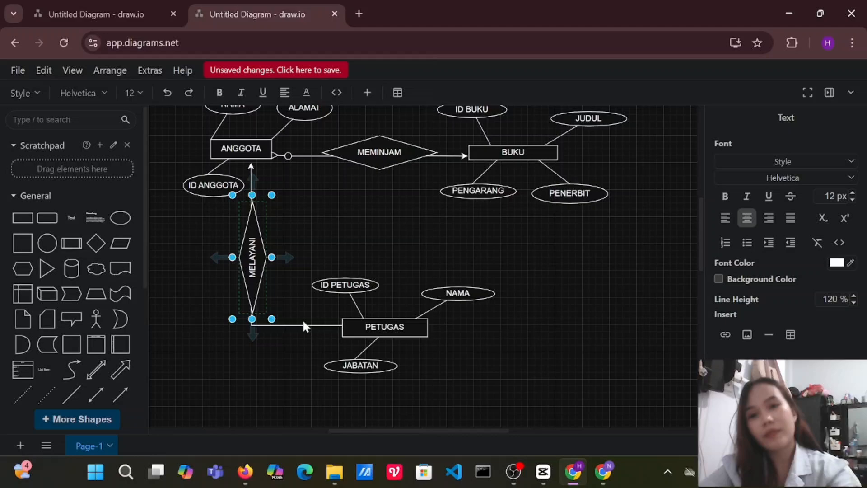
{"action": "left_click", "coordinate": [335, 247]}
{"action": "left_click", "coordinate": [335, 248]}
{"action": "left_click", "coordinate": [252, 248]}
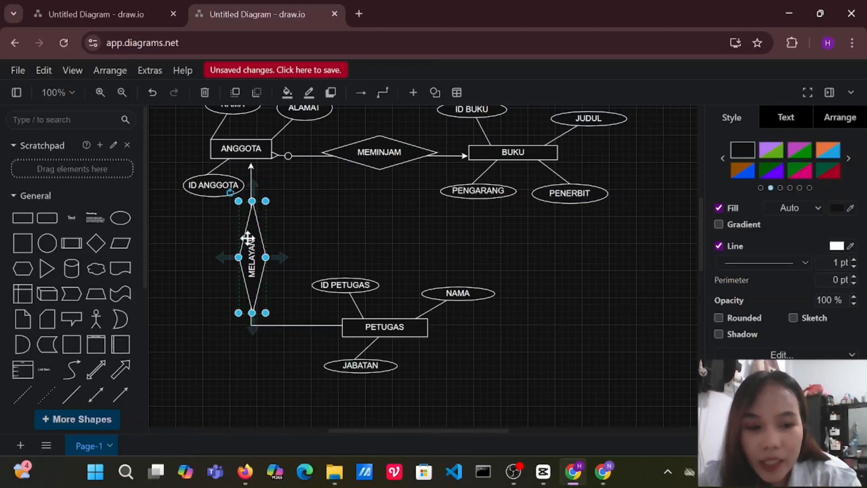
{"action": "left_click_drag", "start_coordinate": [252, 248], "coordinate": [248, 247]}
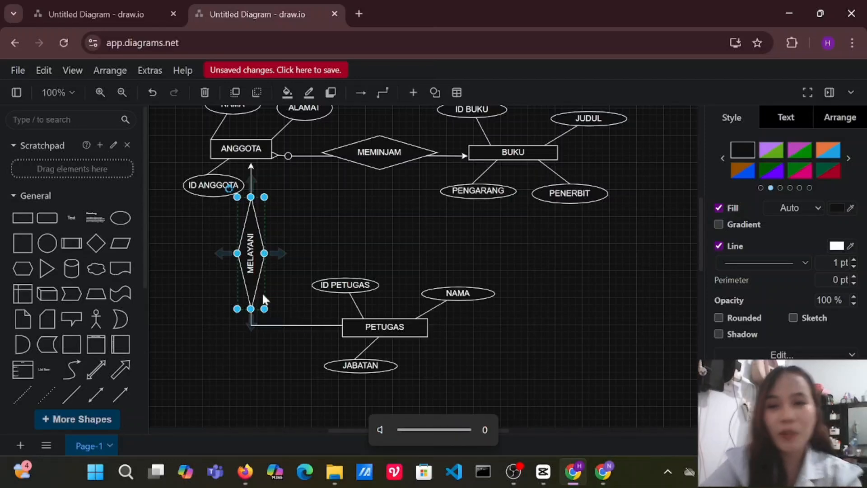
{"action": "left_click", "coordinate": [423, 222]}
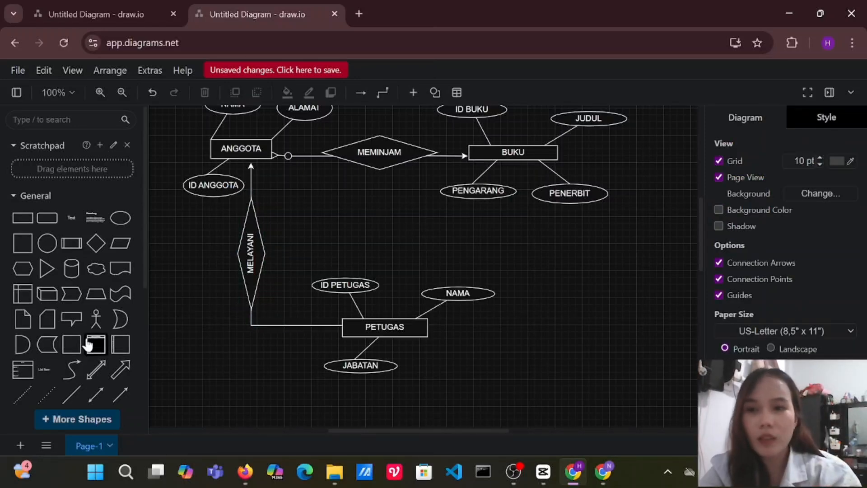
Insert a circle and a triangle, shrink both and place them on the line at PETUGAS's left edge, triangle pointing away from PETUGAS.
{"action": "left_click", "coordinate": [55, 250]}
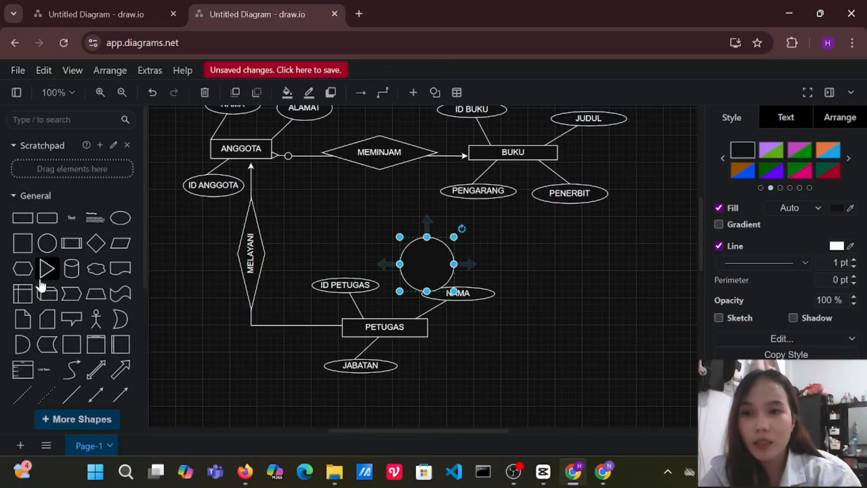
{"action": "left_click", "coordinate": [47, 268]}
{"action": "left_click_drag", "start_coordinate": [430, 254], "coordinate": [367, 212]}
{"action": "left_click_drag", "start_coordinate": [379, 252], "coordinate": [332, 322]}
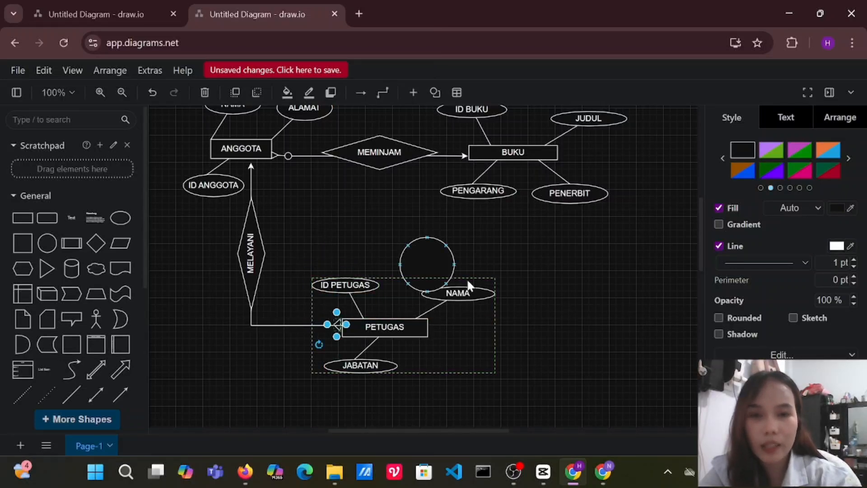
{"action": "left_click_drag", "start_coordinate": [426, 261], "coordinate": [317, 321]}
{"action": "left_click", "coordinate": [397, 228]}
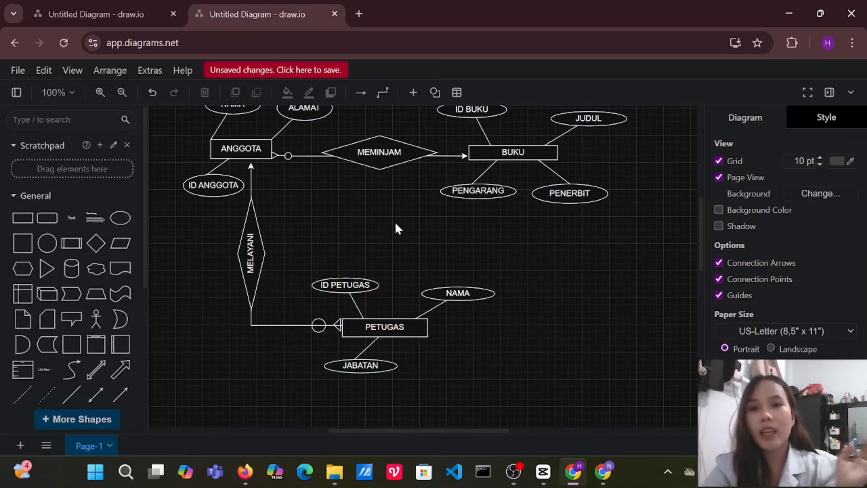
Move the arrowhead end of the vertical connector up against ANGGOTA's lower edge.
{"action": "left_click", "coordinate": [251, 168]}
{"action": "left_click_drag", "start_coordinate": [251, 163], "coordinate": [248, 161]}
{"action": "left_click", "coordinate": [298, 195]}
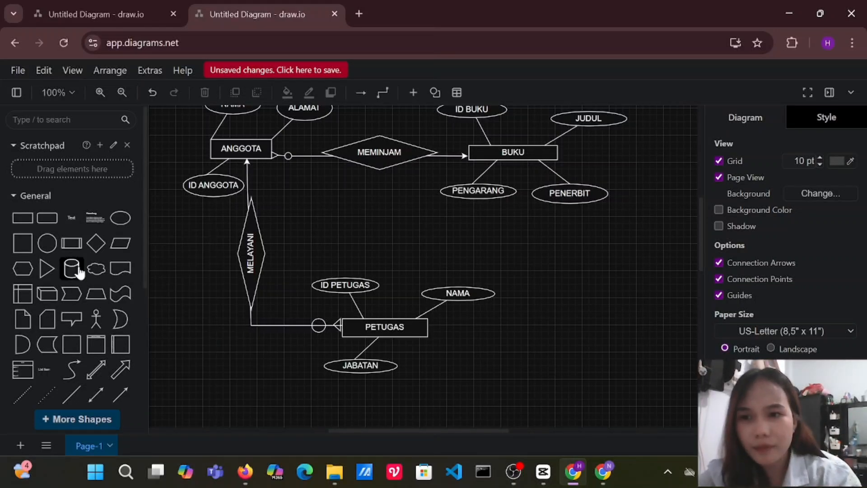
Draw a plain horizontal line outward from PETUGAS's right edge.
{"action": "left_click", "coordinate": [72, 395]}
{"action": "left_click_drag", "start_coordinate": [441, 251], "coordinate": [552, 336]}
{"action": "left_click_drag", "start_coordinate": [538, 327], "coordinate": [509, 326]}
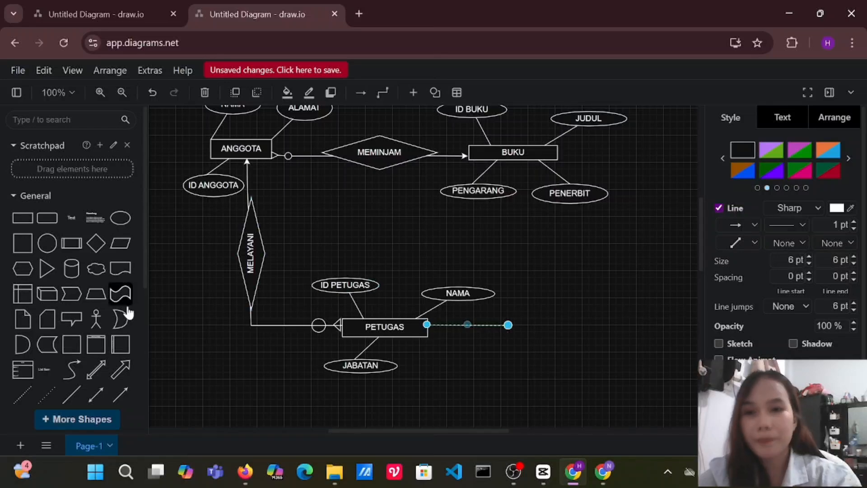
Add a vertical arrow pointing up to BUKU's lower edge and join its lower end to the extended horizontal line from PETUGAS.
{"action": "left_click", "coordinate": [120, 395]}
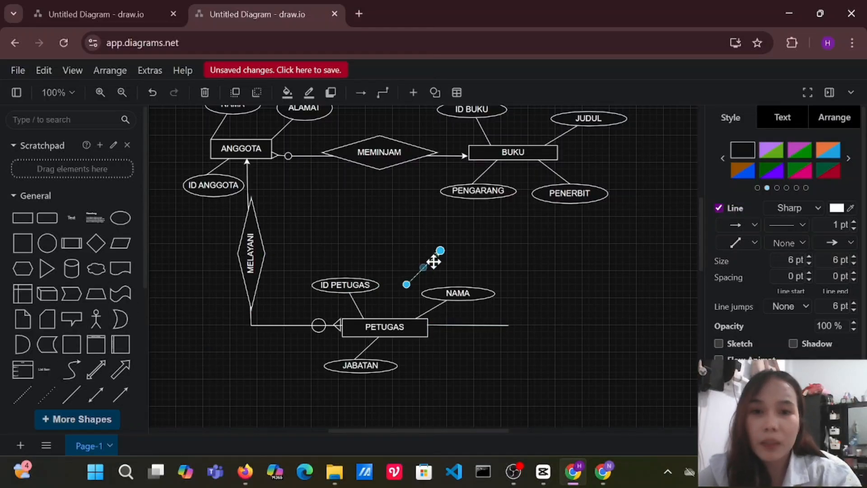
{"action": "left_click_drag", "start_coordinate": [440, 253], "coordinate": [407, 176]}
{"action": "left_click_drag", "start_coordinate": [406, 211], "coordinate": [521, 183]}
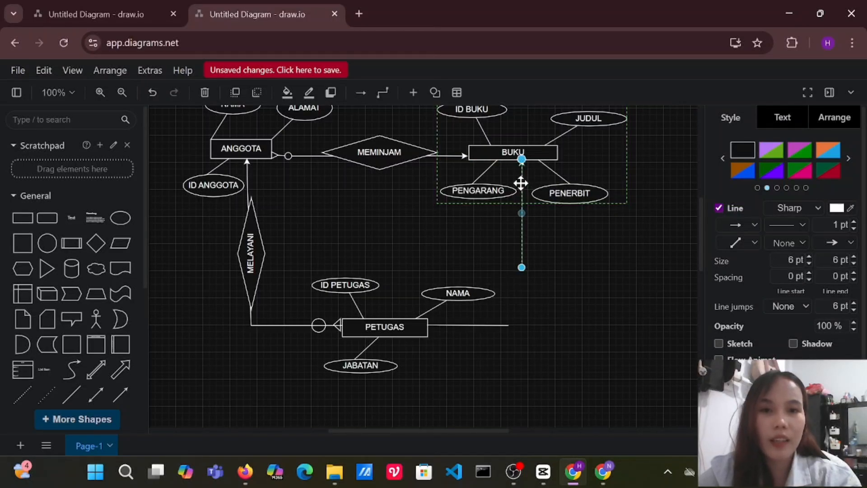
{"action": "left_click_drag", "start_coordinate": [522, 272], "coordinate": [522, 326]}
{"action": "left_click", "coordinate": [506, 326]}
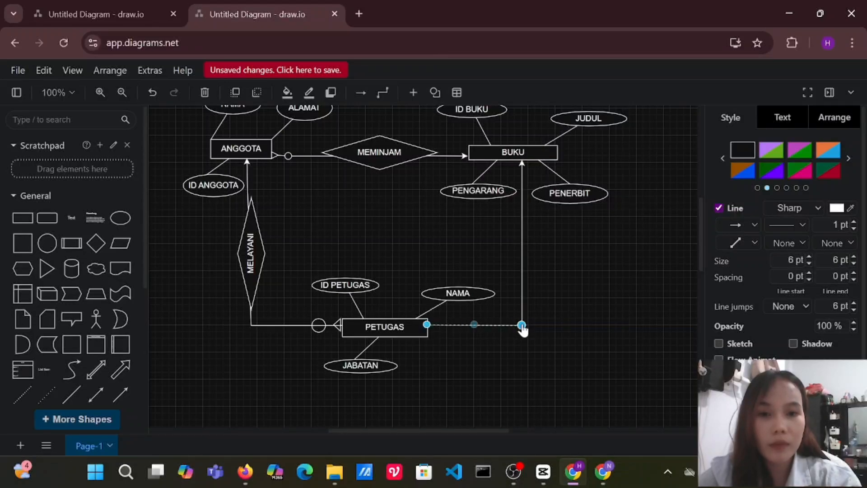
{"action": "left_click", "coordinate": [523, 370]}
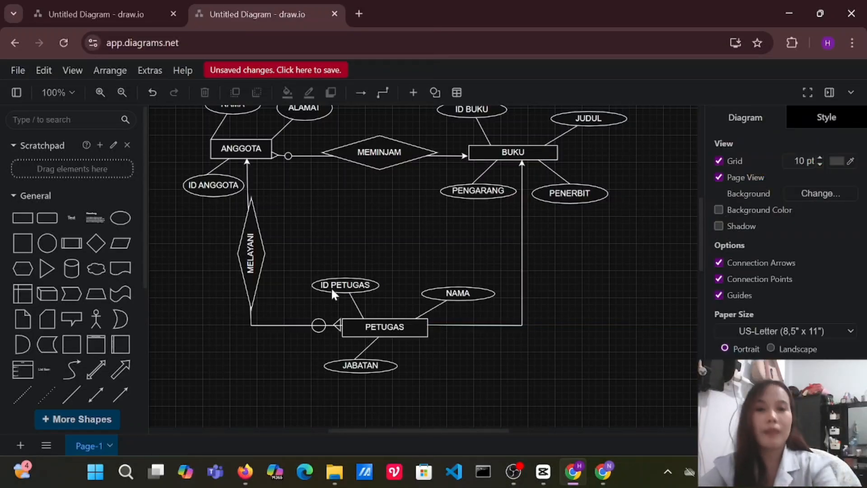
Insert a wide, flat diamond in the empty area beside the PETUGAS–BUKU connector and label it "MENGELOLA".
{"action": "left_click", "coordinate": [97, 244]}
{"action": "left_click_drag", "start_coordinate": [430, 265], "coordinate": [678, 291]}
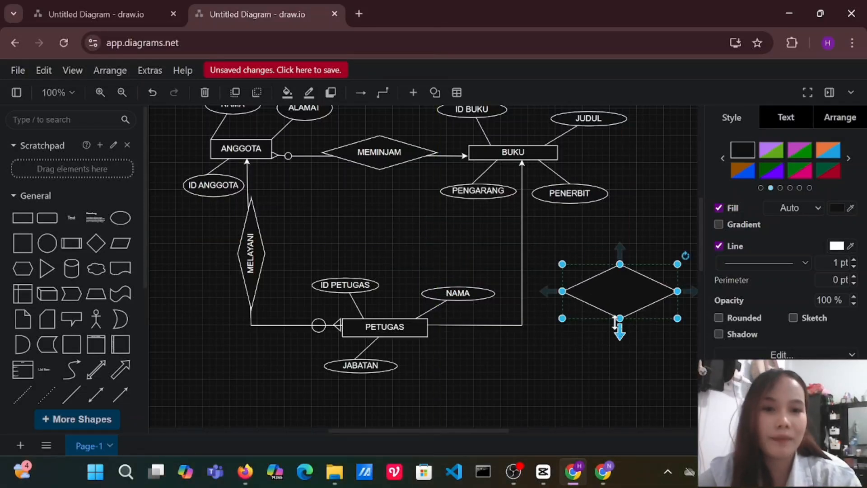
{"action": "left_click_drag", "start_coordinate": [615, 323], "coordinate": [619, 293]}
{"action": "double_click", "coordinate": [621, 274]}
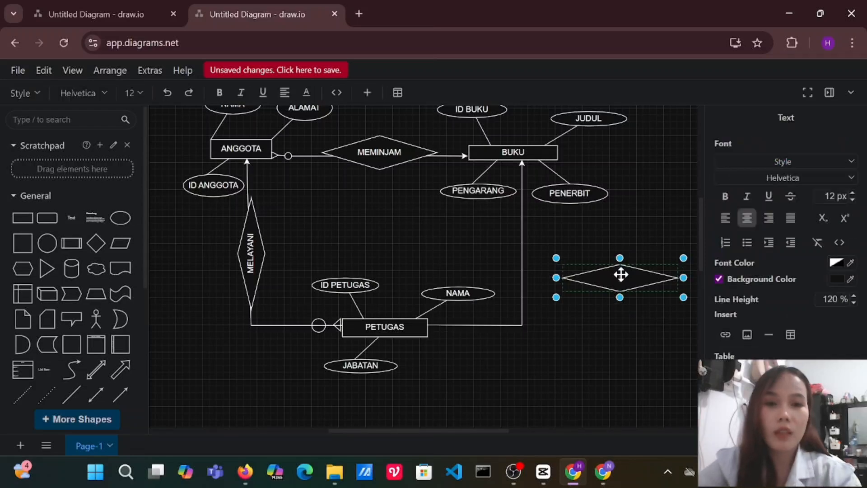
{"action": "type", "text": "MENGELOLA"}
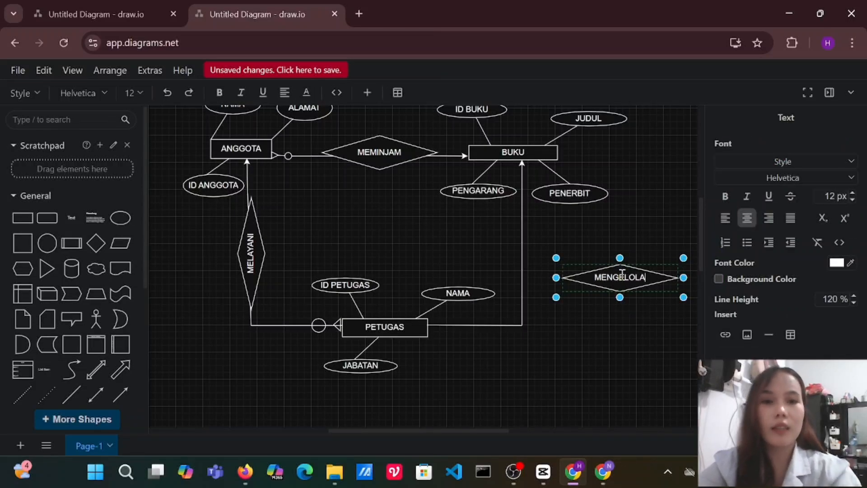
{"action": "left_click", "coordinate": [652, 267]}
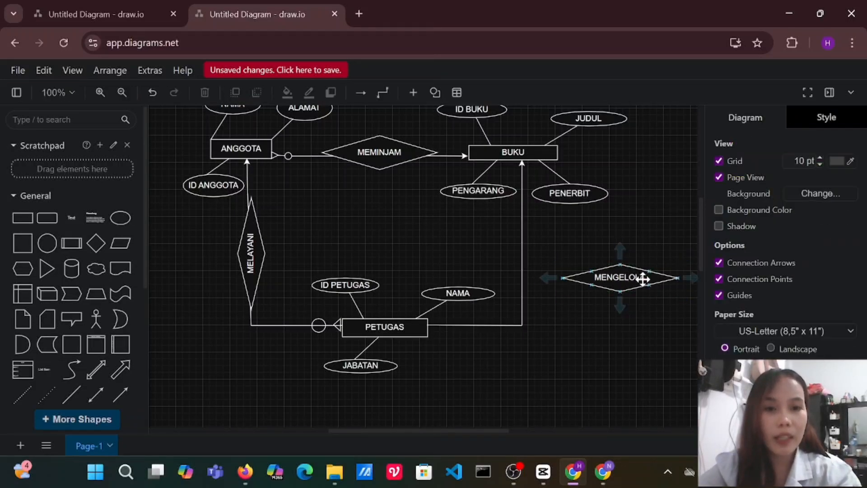
Rotate the MENGELOLA diamond upright and centre it on the vertical connector between PETUGAS and BUKU.
{"action": "left_click_drag", "start_coordinate": [686, 257], "coordinate": [602, 213]}
{"action": "left_click_drag", "start_coordinate": [620, 265], "coordinate": [524, 256]}
{"action": "left_click", "coordinate": [557, 385]}
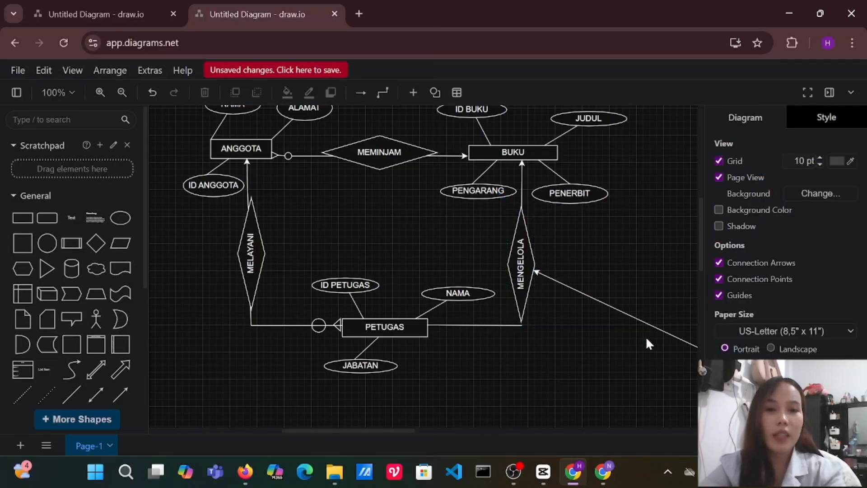
{"action": "left_click", "coordinate": [662, 331]}
{"action": "double_click", "coordinate": [664, 332]}
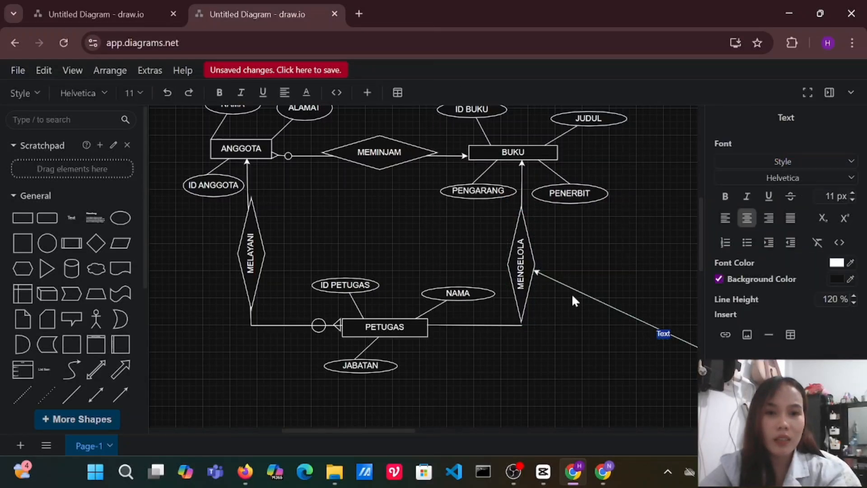
{"action": "left_click", "coordinate": [579, 289]}
{"action": "double_click", "coordinate": [578, 290]}
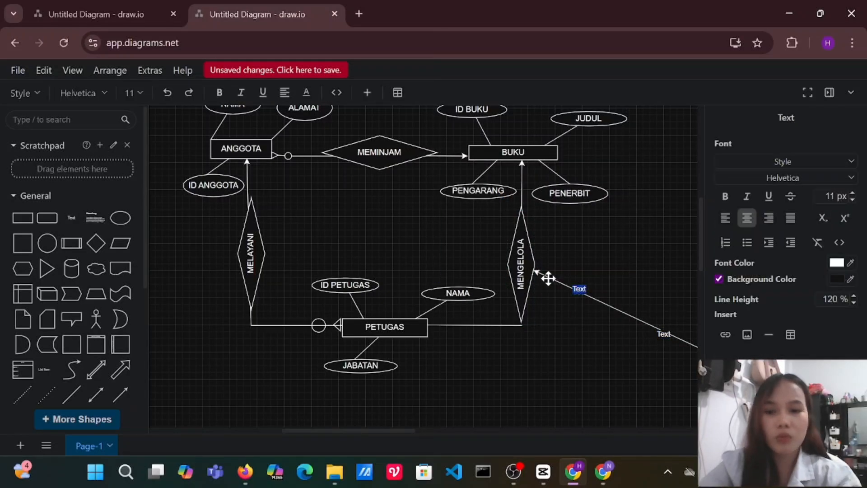
{"action": "key", "text": "ctrl+z"}
{"action": "key", "text": "ctrl+z"}
Delete the stray diagonal arrow attached to the MENGELOLA diamond.
{"action": "left_click", "coordinate": [546, 278]}
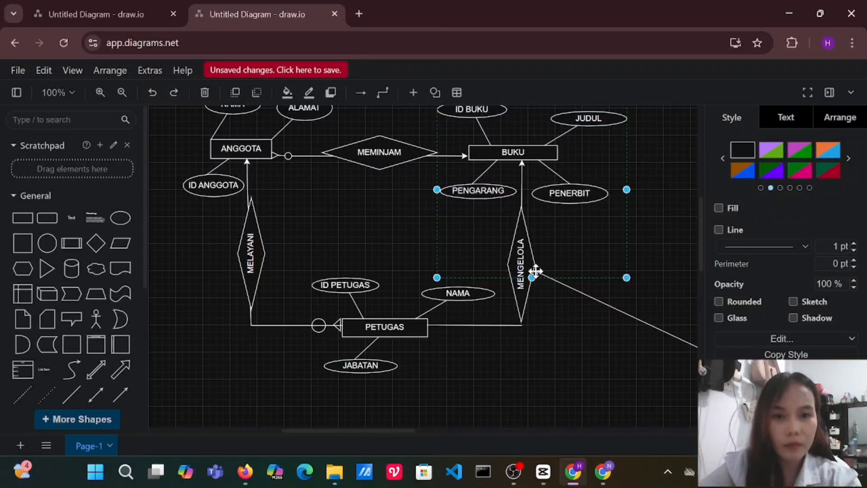
{"action": "left_click", "coordinate": [653, 328]}
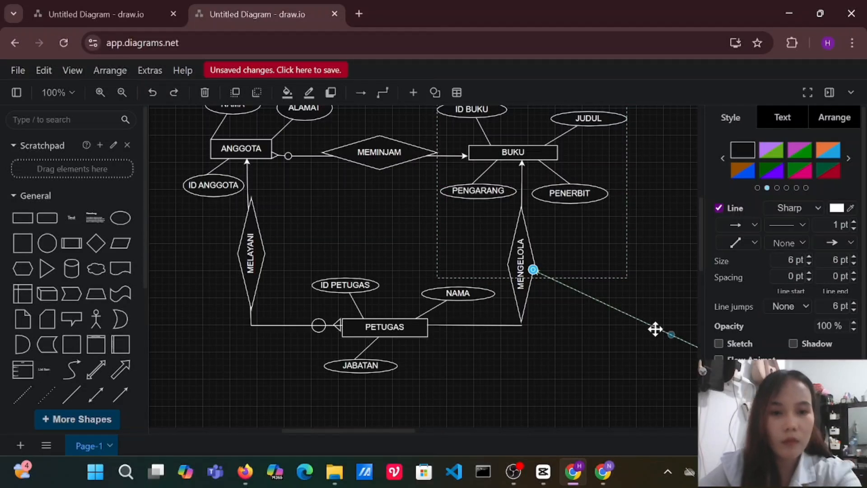
{"action": "key", "text": "Delete"}
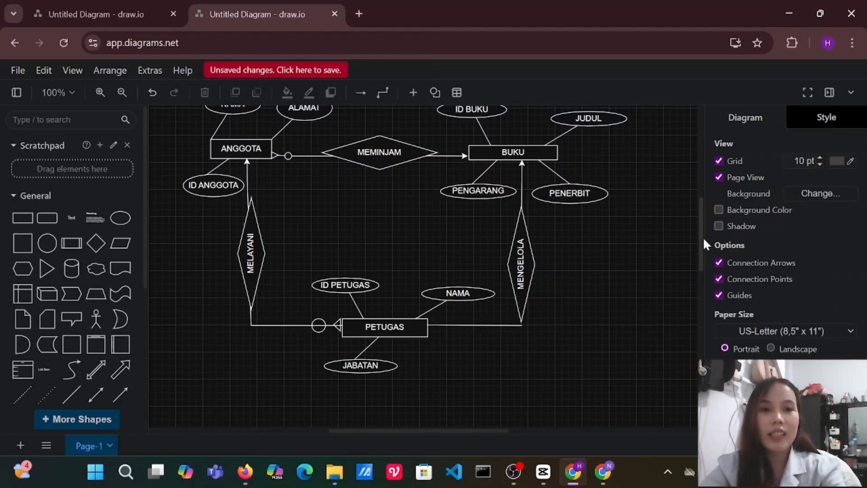
Group all entities, attributes, relationship diamonds and connectors of the diagram into one object.
{"action": "mouse_move", "coordinate": [703, 236]}
{"action": "left_mouse_down"}
{"action": "mouse_move", "coordinate": [701, 222]}
{"action": "mouse_move", "coordinate": [699, 242]}
{"action": "mouse_move", "coordinate": [699, 227]}
{"action": "left_mouse_up"}
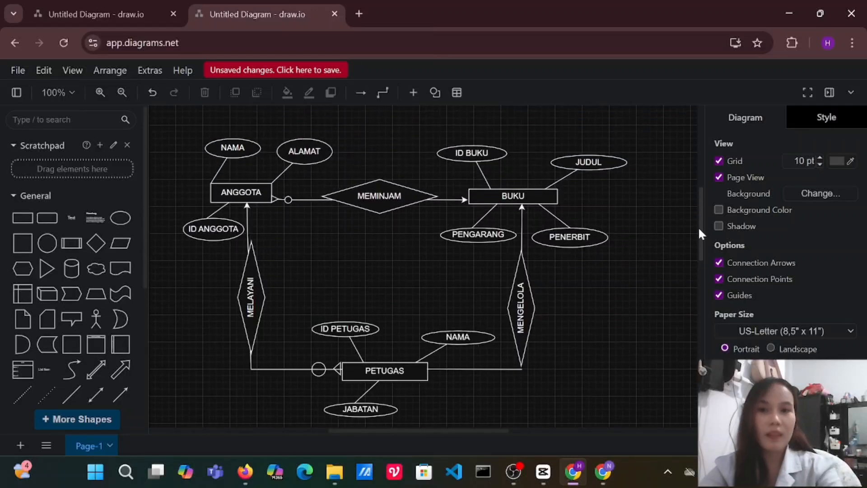
{"action": "left_click_drag", "start_coordinate": [158, 116], "coordinate": [672, 387]}
{"action": "key", "text": "ctrl+g"}
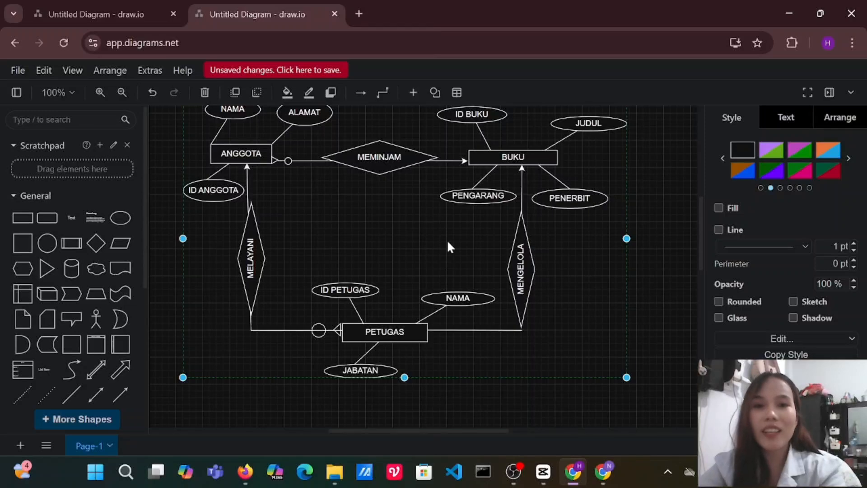
{"action": "left_click", "coordinate": [427, 238]}
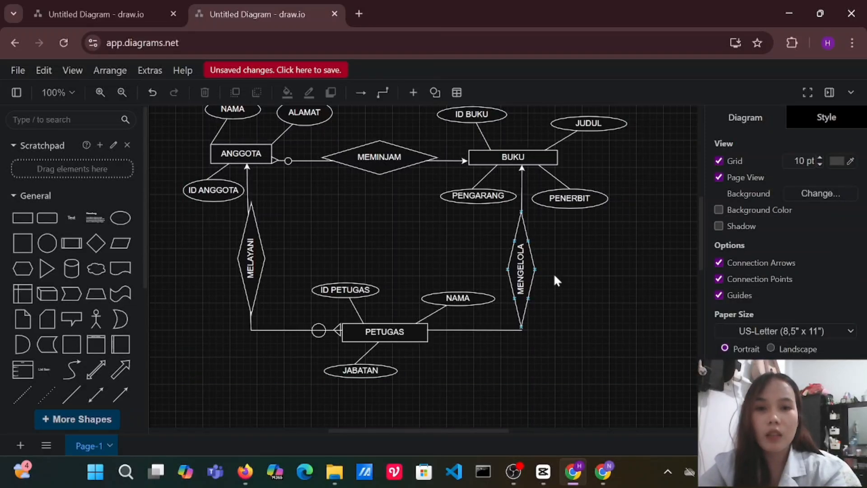
Scale the grouped diagram down slightly and move it lower on the page, leaving free space above it.
{"action": "left_click_drag", "start_coordinate": [522, 259], "coordinate": [535, 293]}
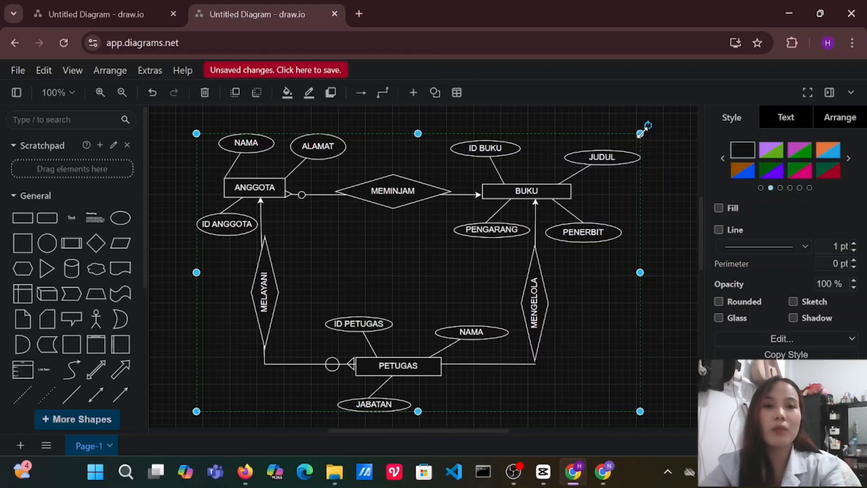
{"action": "left_click_drag", "start_coordinate": [640, 133], "coordinate": [598, 174]}
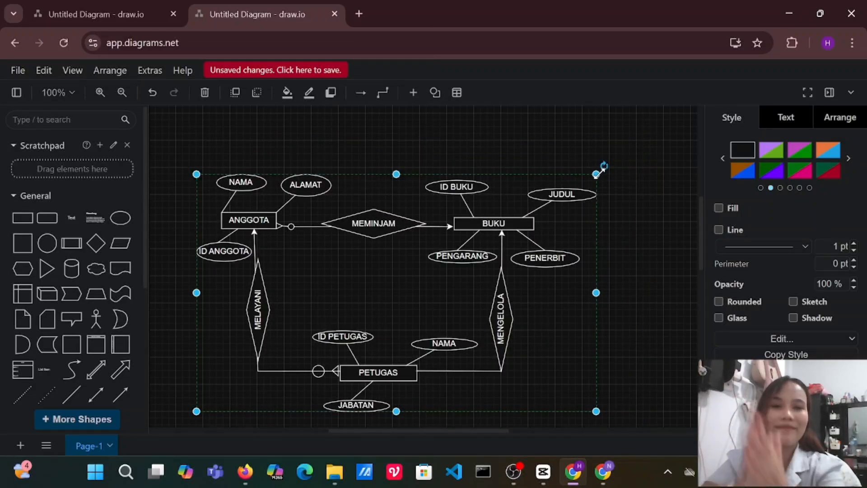
{"action": "left_click", "coordinate": [538, 224]}
{"action": "left_click", "coordinate": [546, 218]}
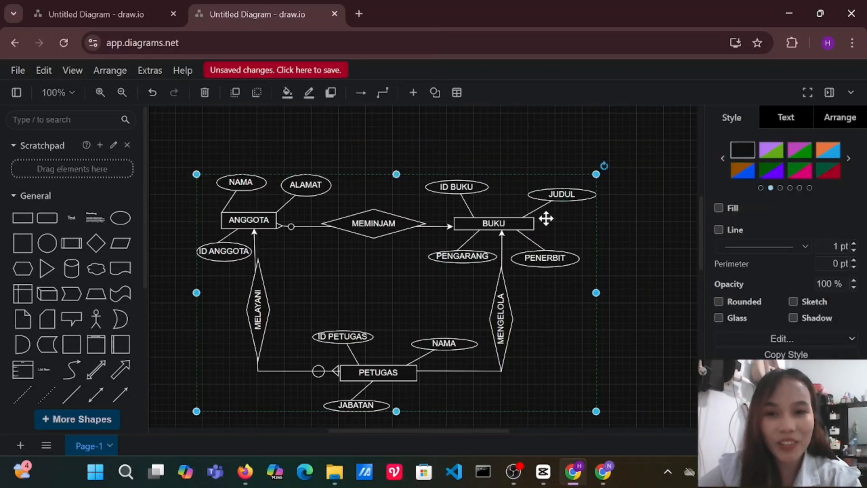
{"action": "left_click_drag", "start_coordinate": [573, 242], "coordinate": [578, 236]}
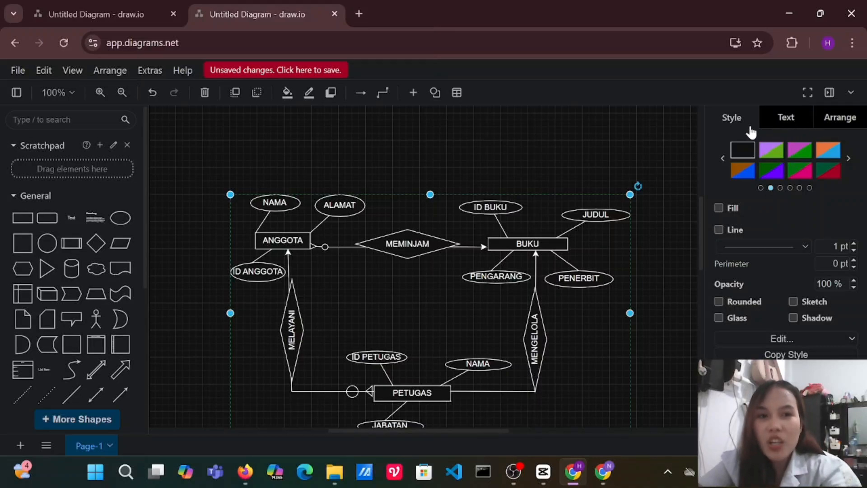
Give the grouped diagram a magenta fill style with a gradient fading south to white.
{"action": "left_click", "coordinate": [771, 150]}
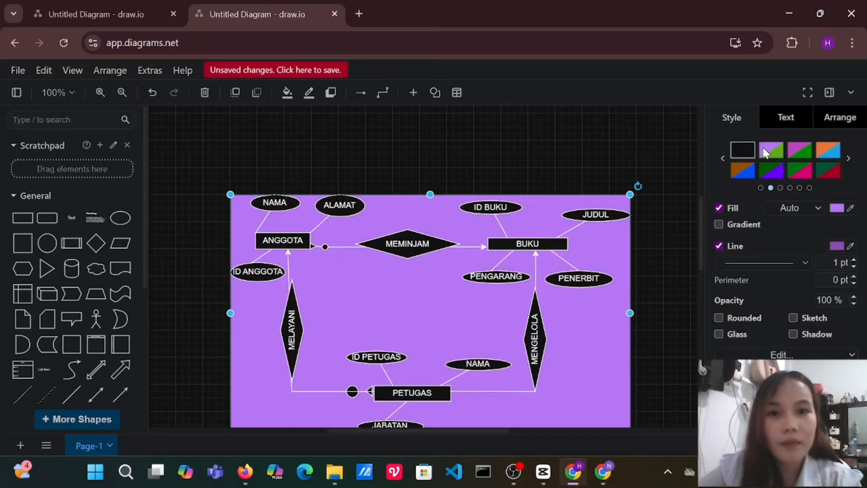
{"action": "left_click", "coordinate": [798, 154]}
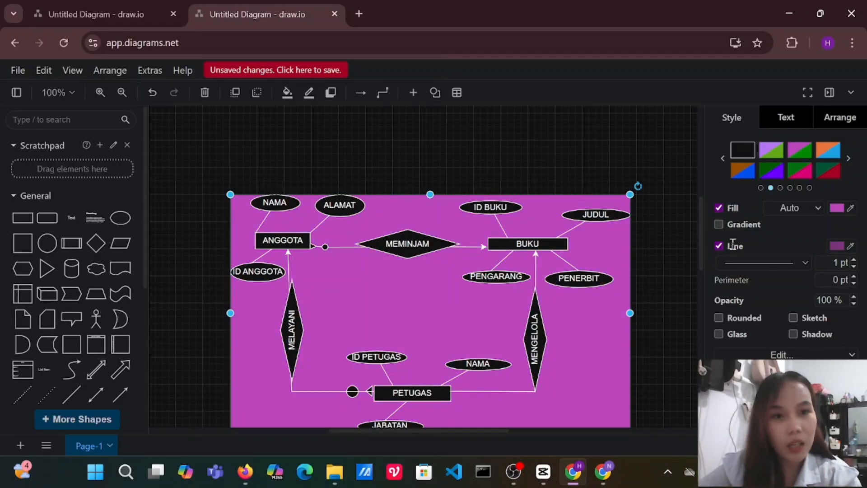
{"action": "left_click", "coordinate": [719, 225]}
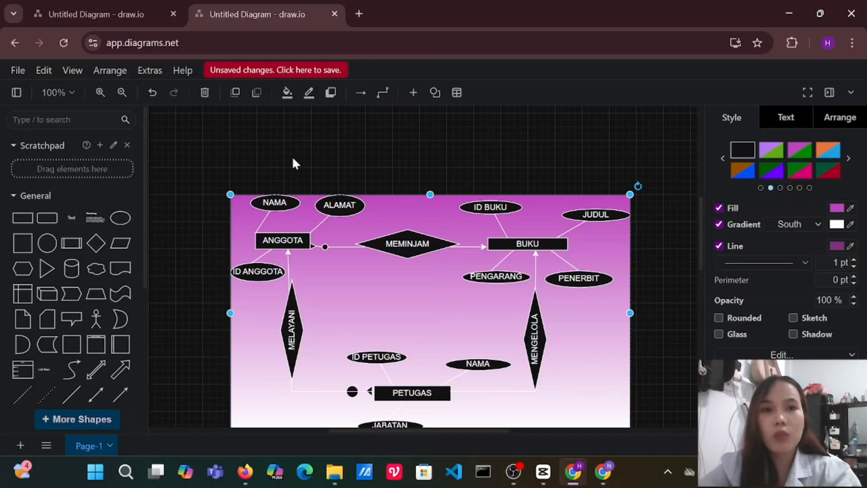
Insert a rectangle above the diagram and reshape it into a wide, flat title box.
{"action": "left_click", "coordinate": [32, 224]}
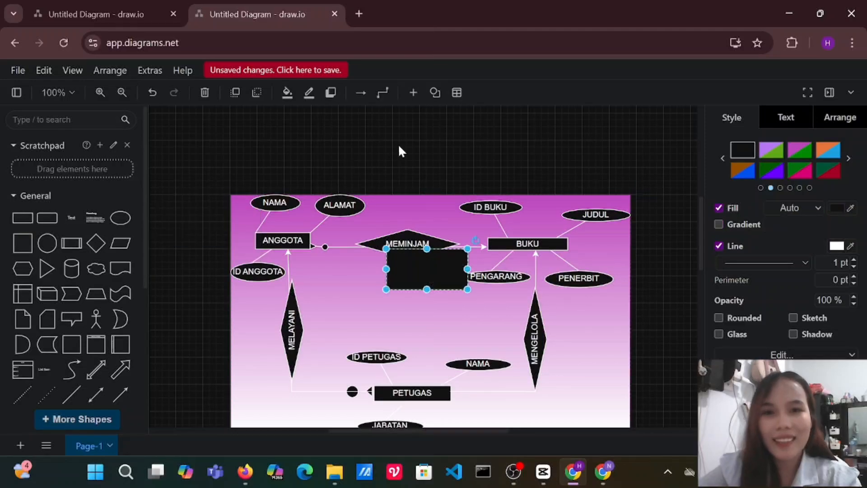
{"action": "left_click_drag", "start_coordinate": [428, 278], "coordinate": [581, 154]}
{"action": "key", "text": "ctrl+z"}
{"action": "left_click", "coordinate": [445, 154]}
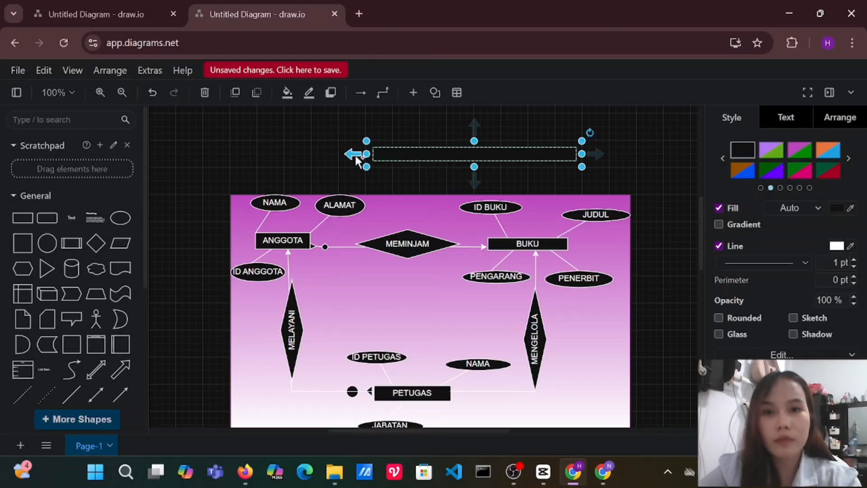
{"action": "left_click_drag", "start_coordinate": [365, 155], "coordinate": [252, 155]}
Enter "ENTITY - RELATIONSHIP MODEL PERPUSTAKAAN" as the text of the title box.
{"action": "double_click", "coordinate": [387, 154]}
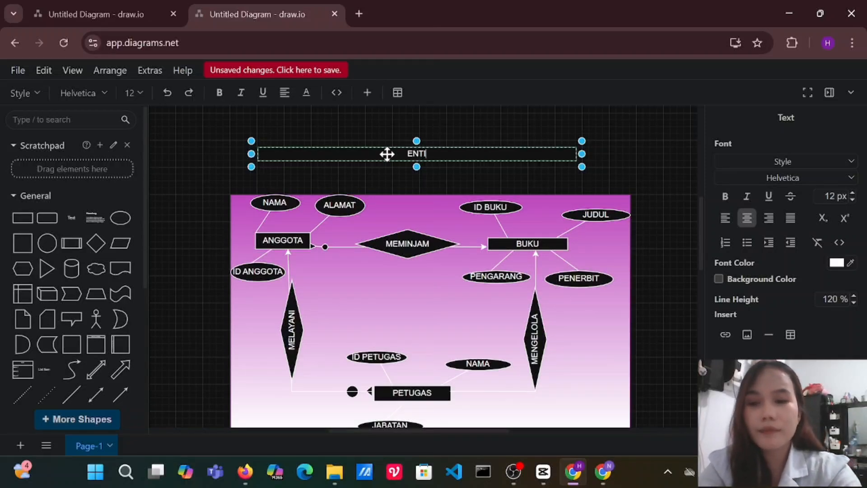
{"action": "type", "text": "ENTITY -"}
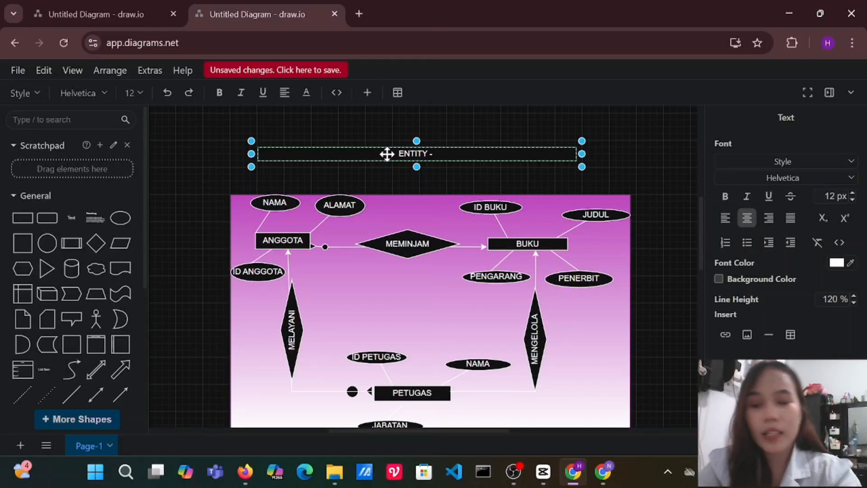
{"action": "type", "text": " RELATO"}
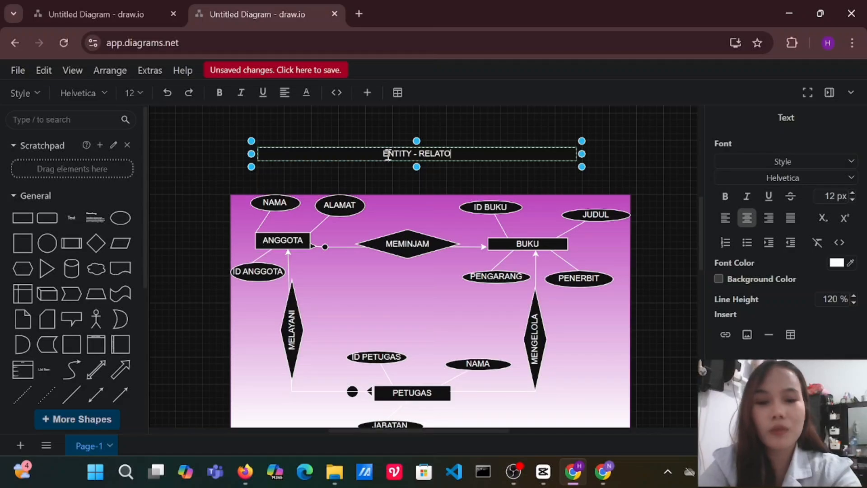
{"action": "key", "text": "BackSpace"}
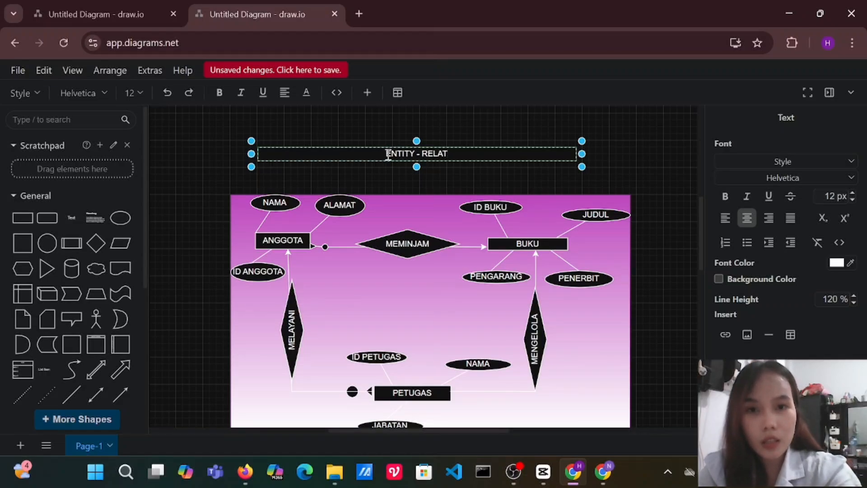
{"action": "type", "text": "IONSHIP"}
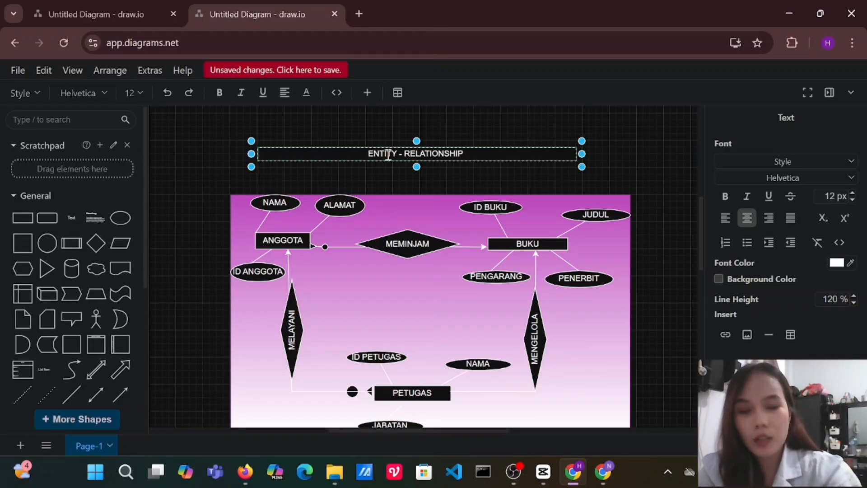
{"action": "type", "text": " MODEL P"}
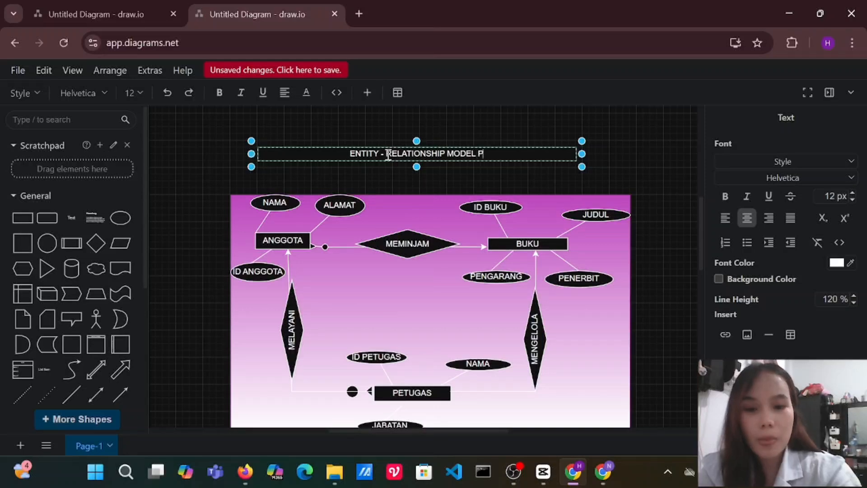
{"action": "type", "text": "ERPUSTAKAAN"}
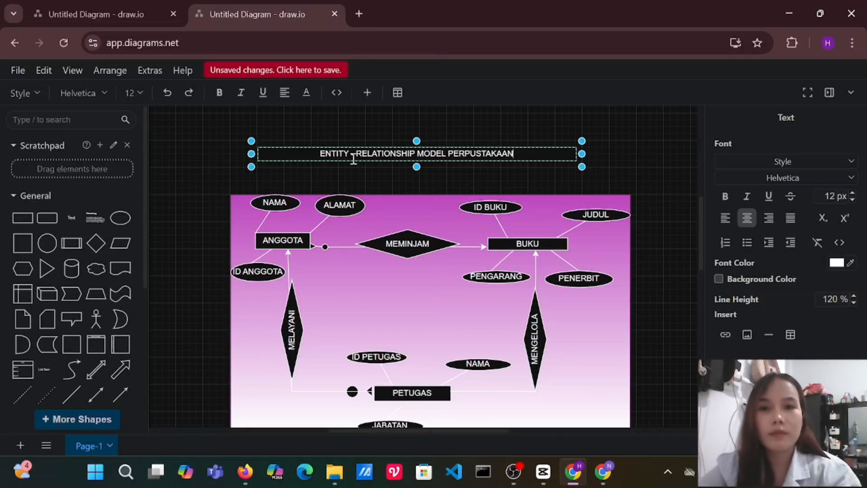
Make the title box slightly narrower and taller, centre it above the diagram and apply the orange fill style.
{"action": "left_click_drag", "start_coordinate": [583, 153], "coordinate": [564, 146]}
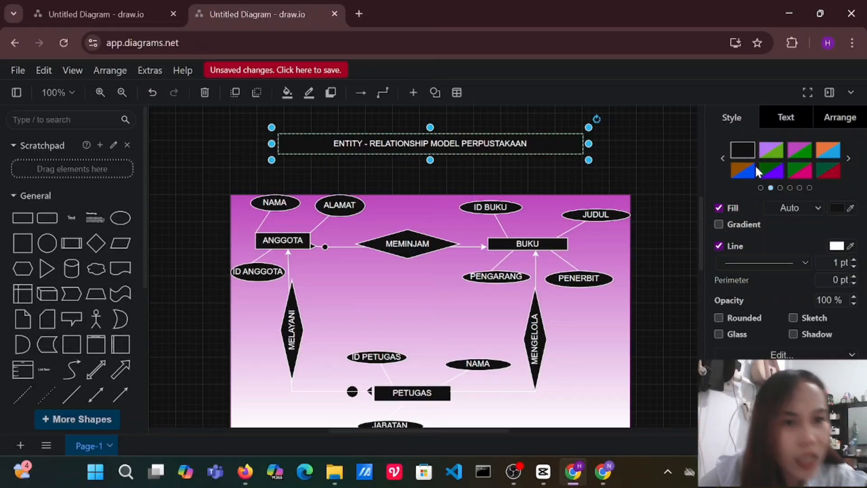
{"action": "left_click", "coordinate": [806, 166]}
{"action": "left_click", "coordinate": [831, 150]}
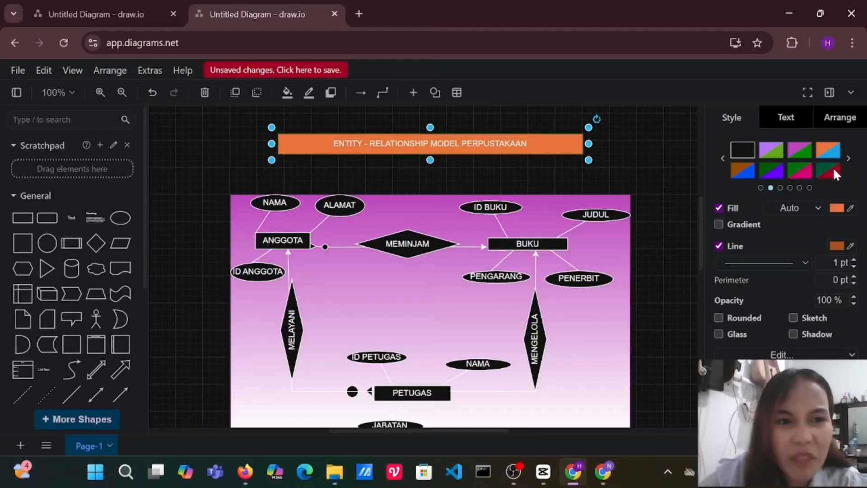
Apply the magenta fill style to the title box to match the diagram background.
{"action": "left_click", "coordinate": [834, 173]}
{"action": "left_click", "coordinate": [806, 146]}
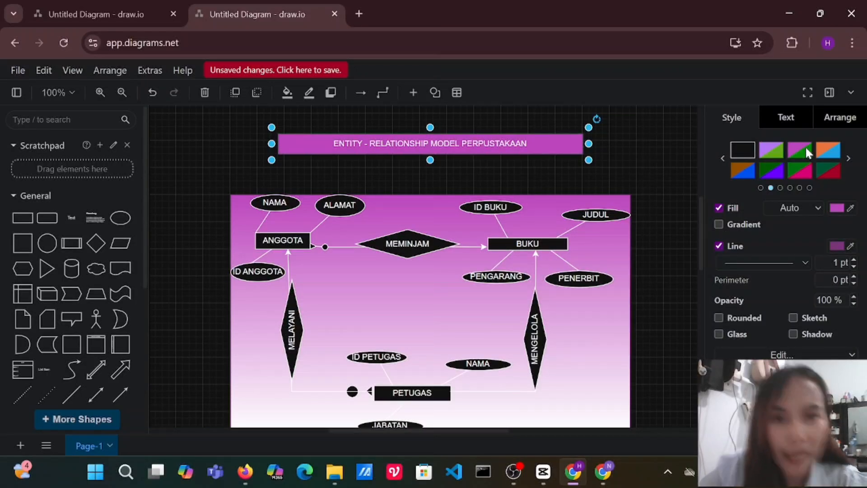
Select the title box together with the whole diagram and group them.
{"action": "left_click_drag", "start_coordinate": [244, 109], "coordinate": [646, 198]}
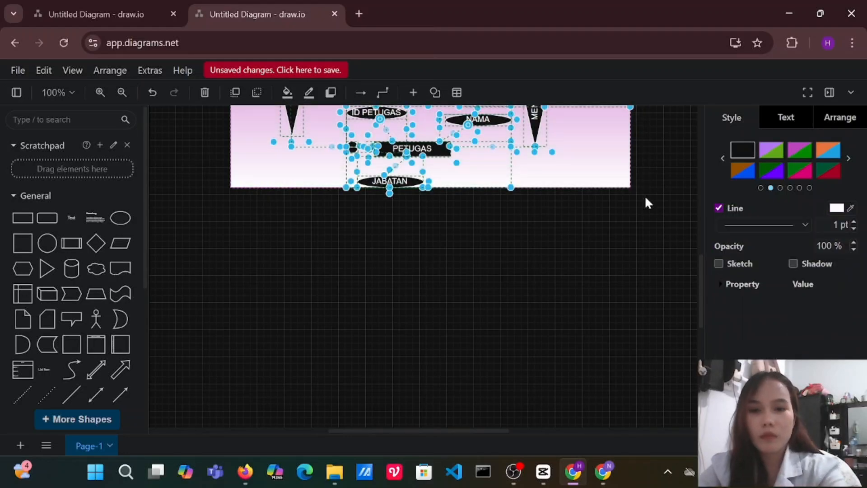
{"action": "key", "text": "ctrl+g"}
{"action": "scroll", "coordinate": [578, 255], "scroll_direction": "up", "scroll_amount": 5}
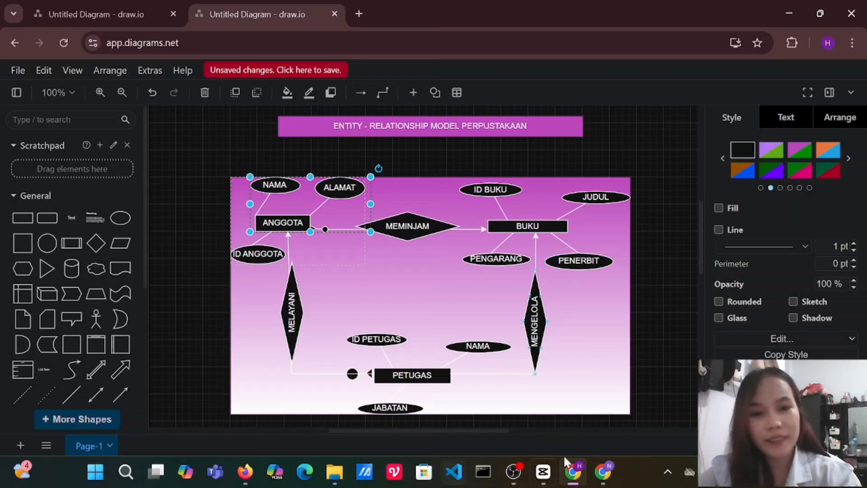
{"action": "mouse_move", "coordinate": [607, 473]}
{"action": "mouse_move", "coordinate": [574, 475]}
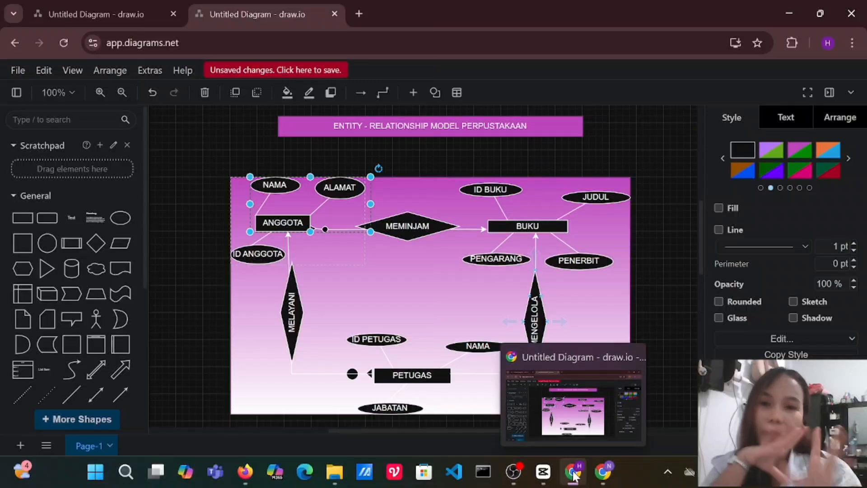
{"action": "left_click", "coordinate": [513, 472]}
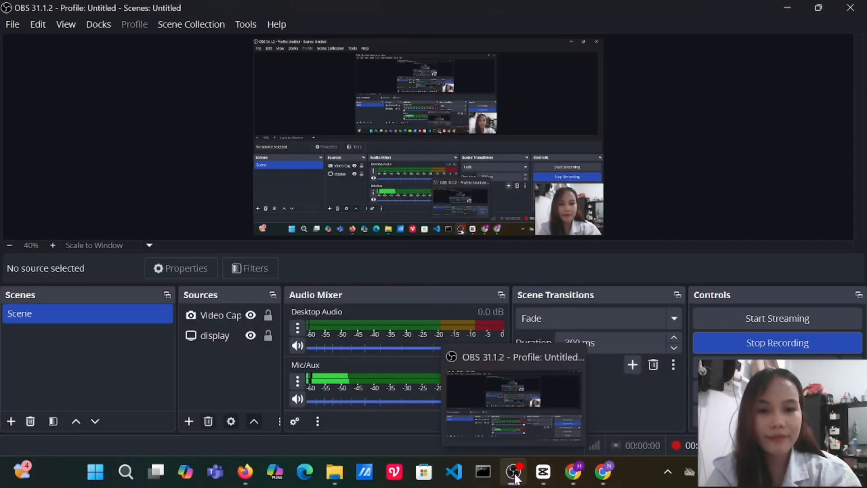
{"action": "left_click", "coordinate": [798, 338]}
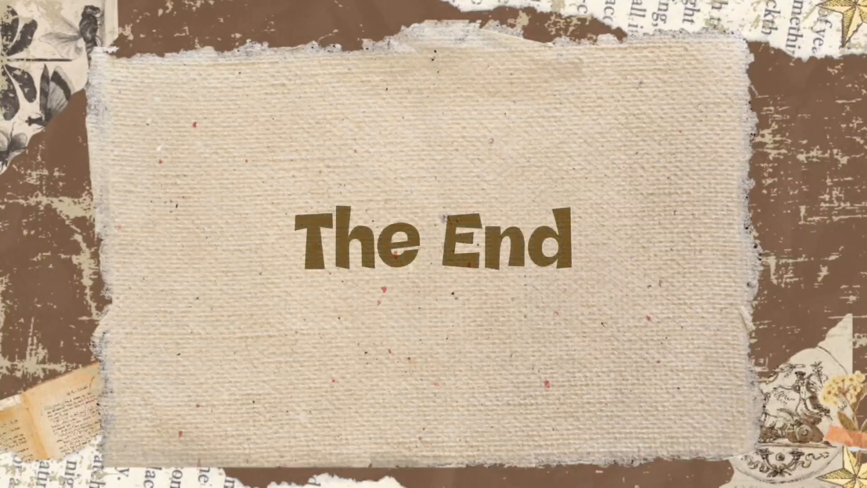